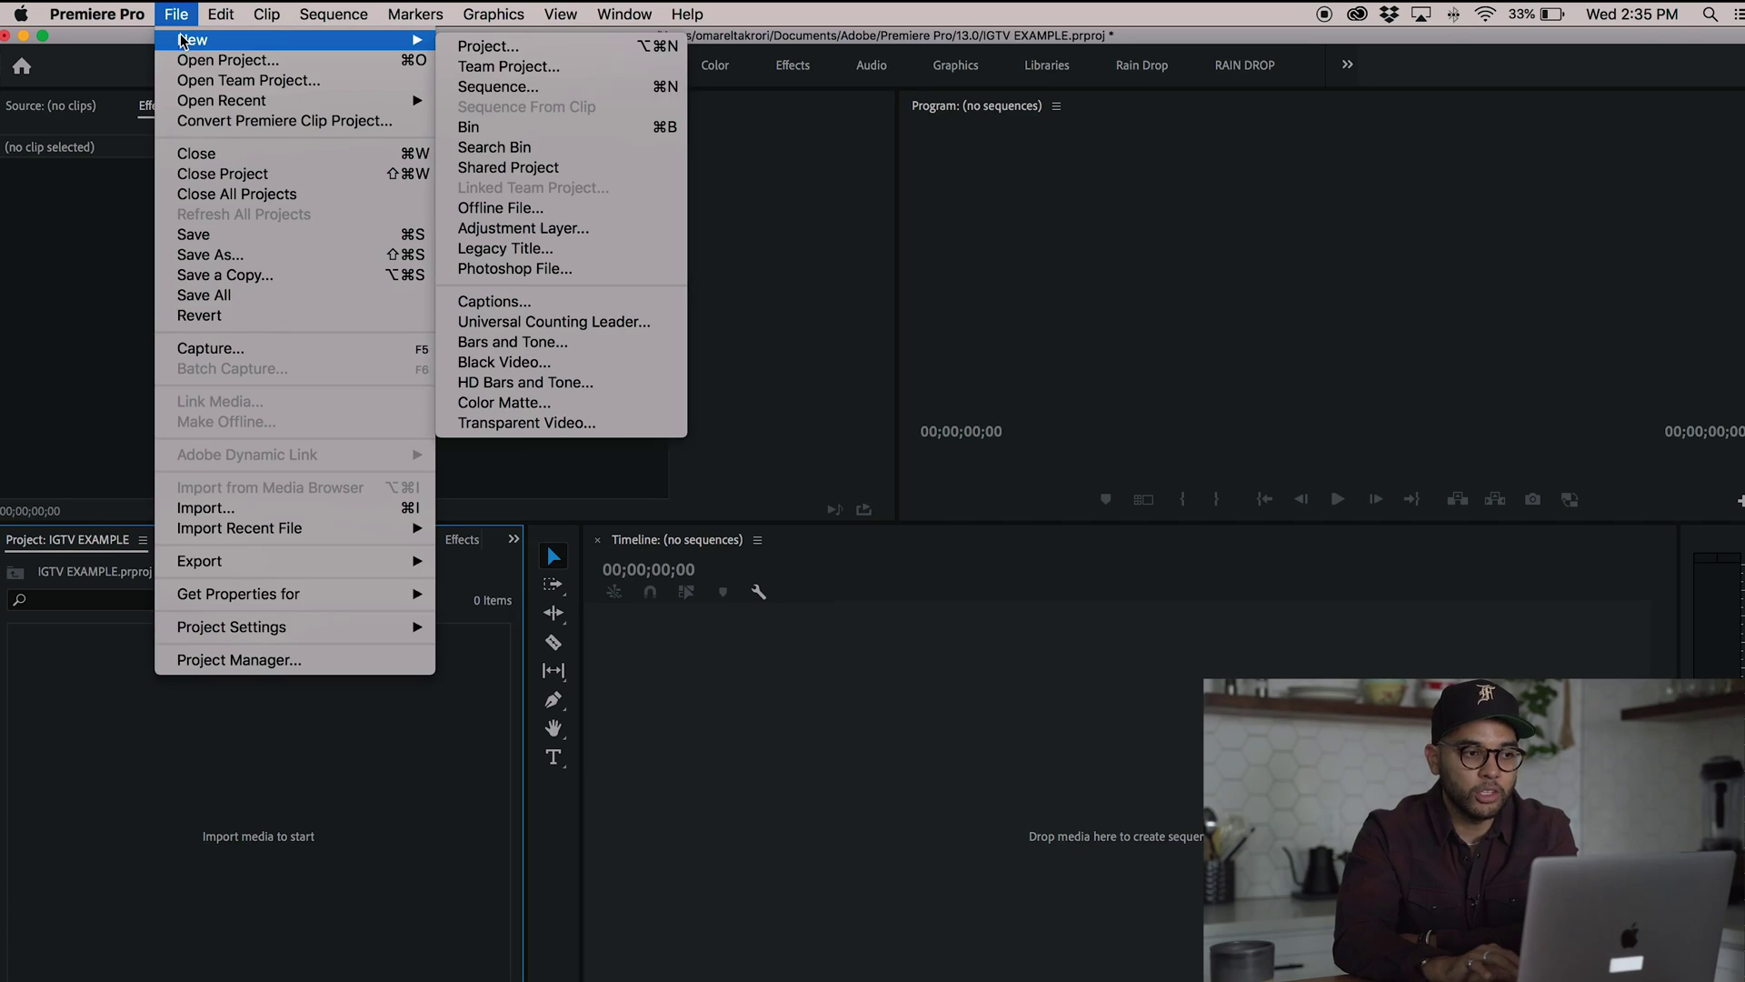
Start a new sequence using the Digital SLR > 1080p > DSLR 1080p30 preset (1920x1080, 29.97 fps)
left_click(498, 86)
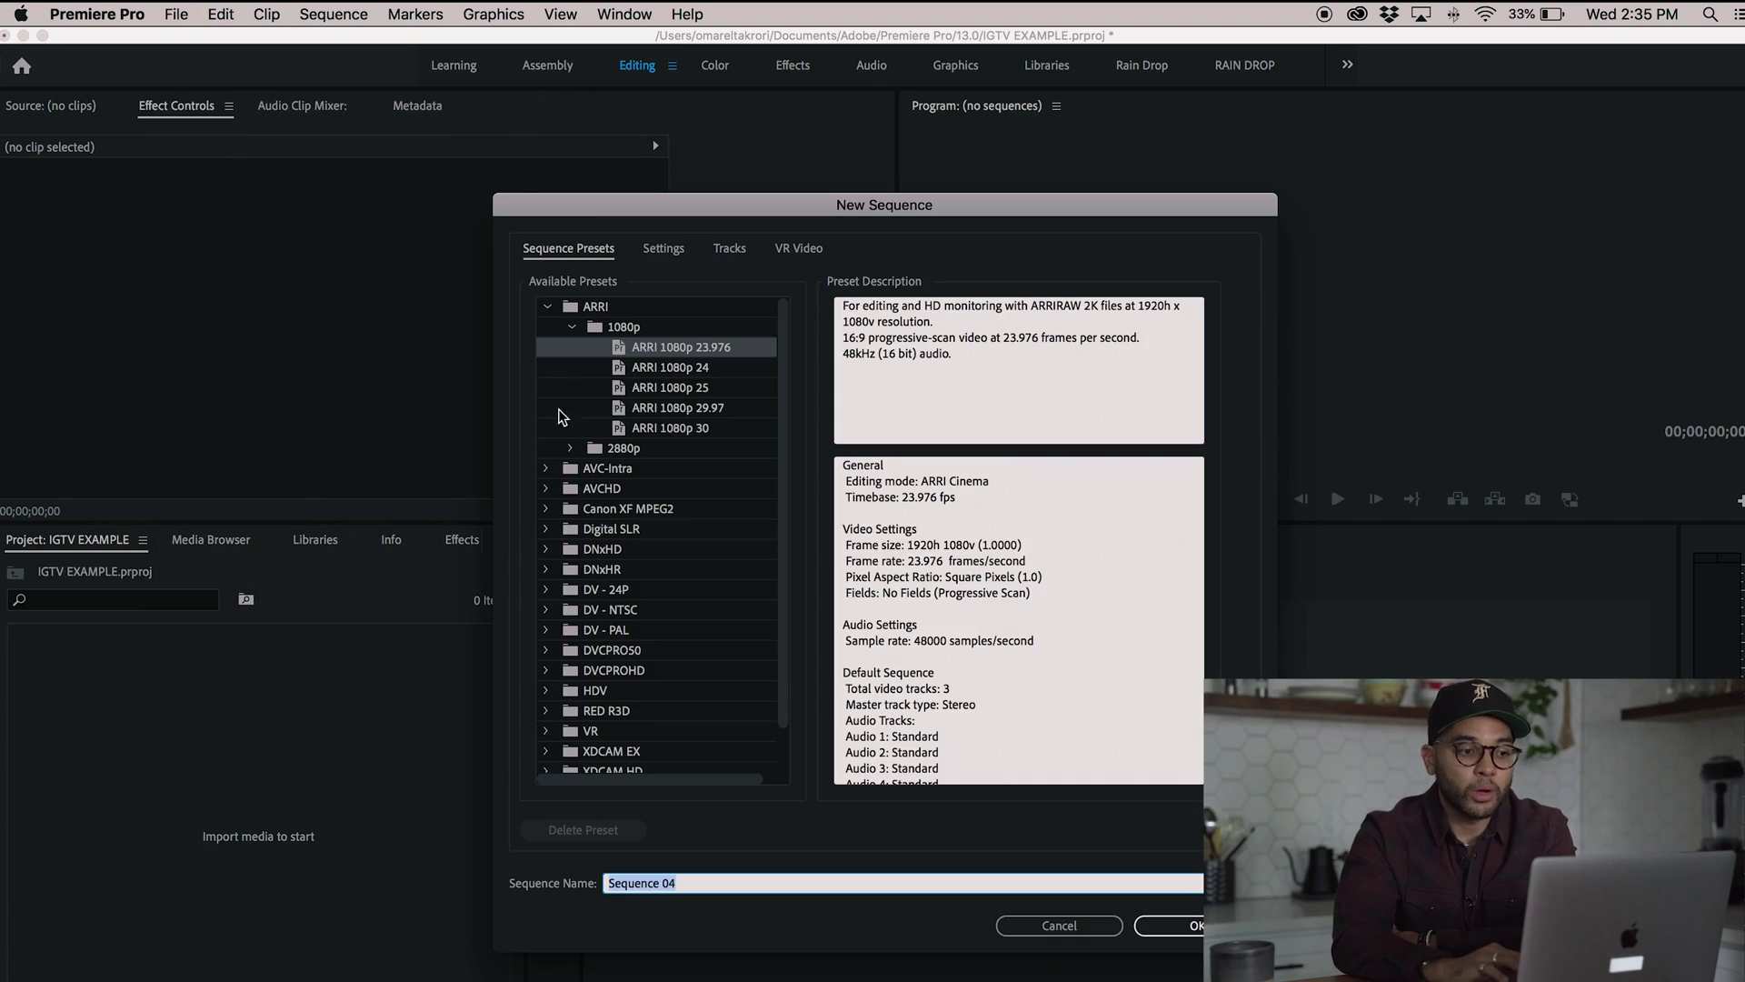
scroll(568, 545, "down", 2)
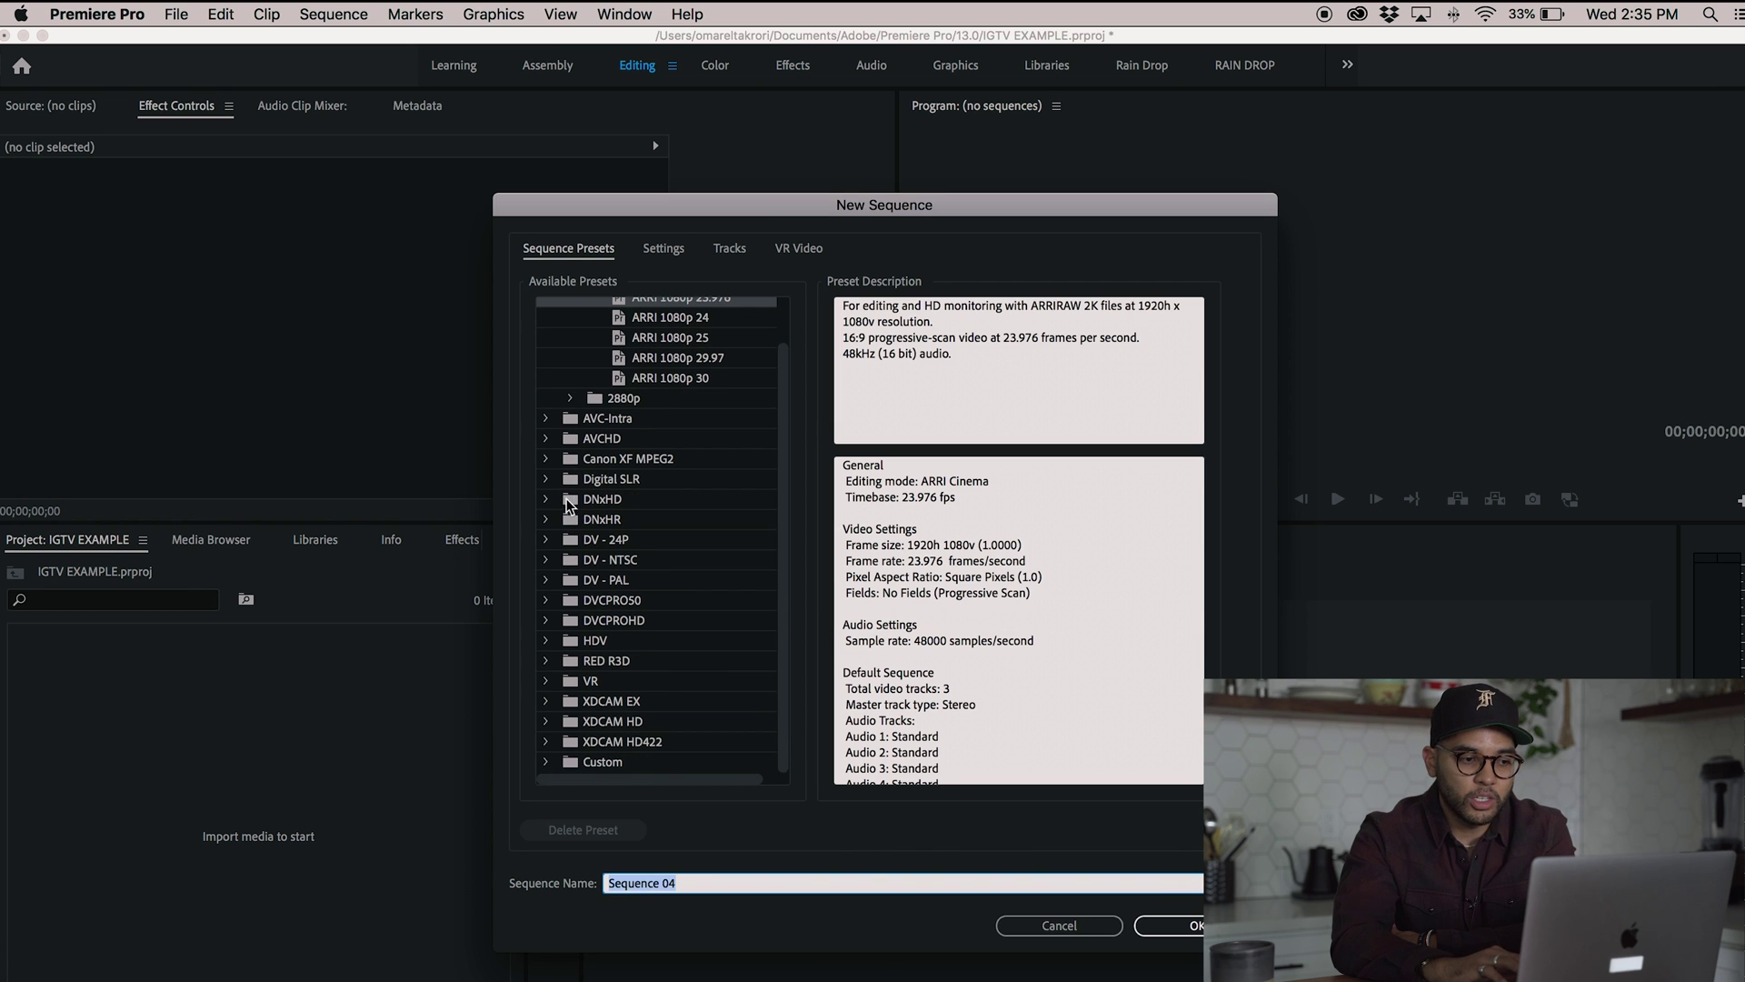
left_click(546, 479)
left_click(571, 499)
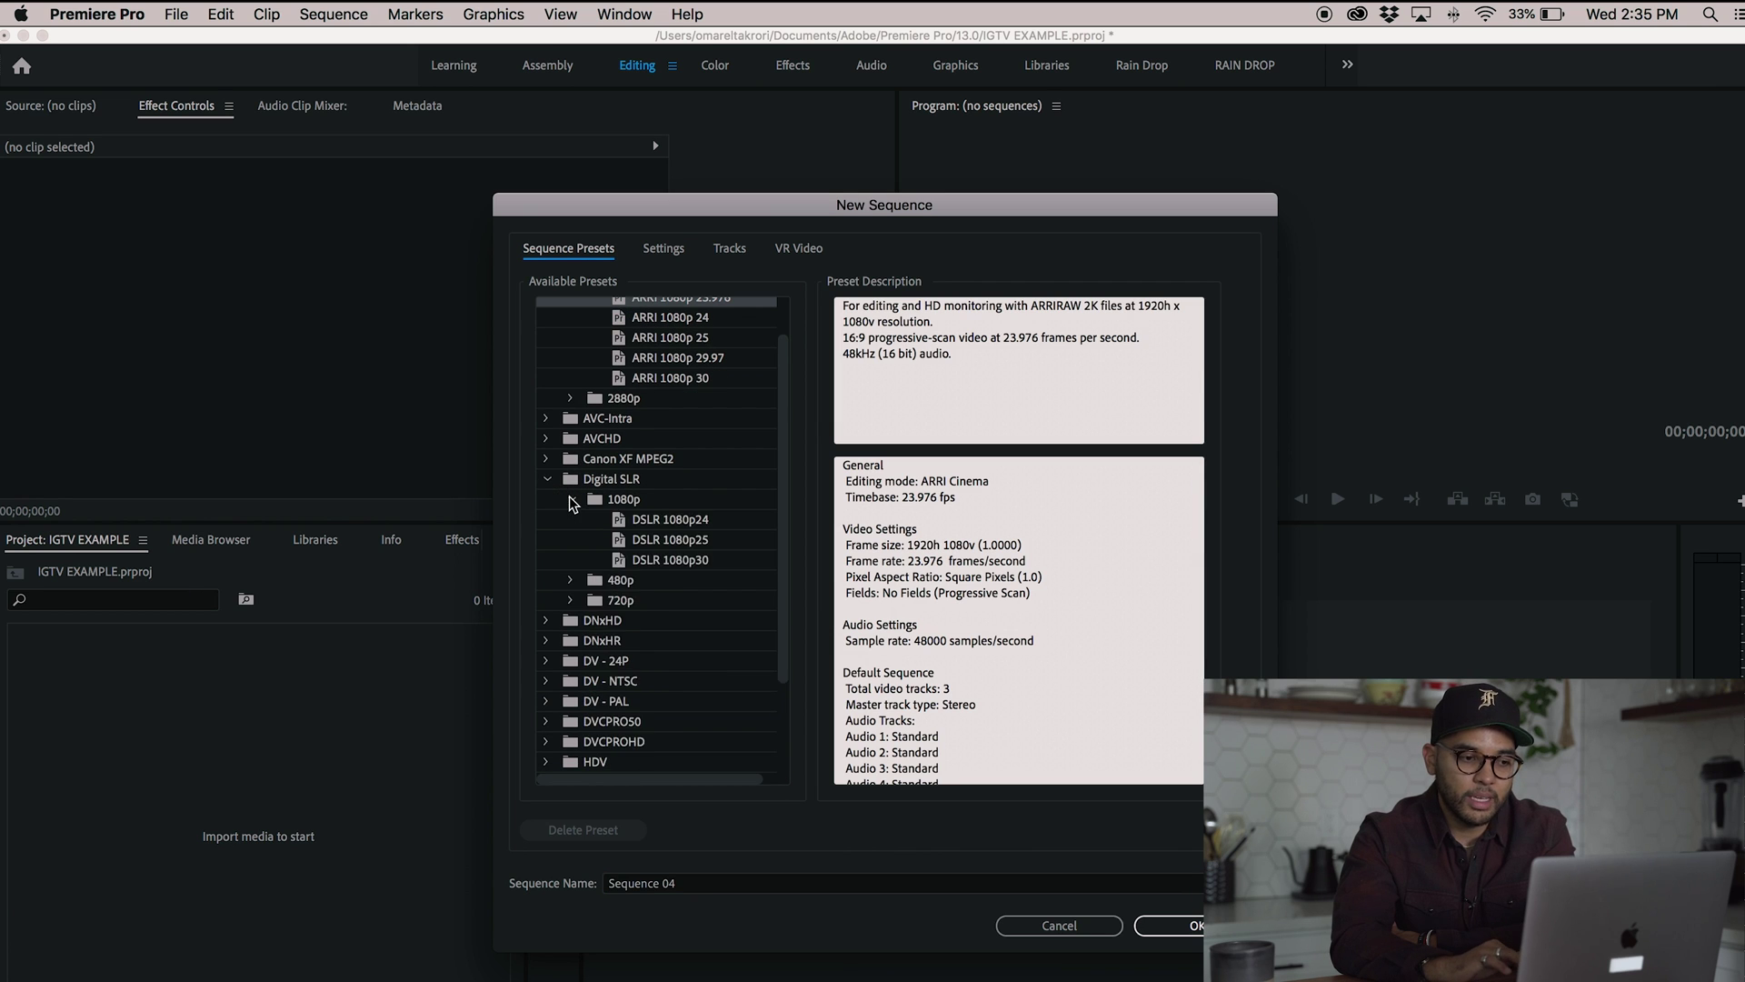
scroll(573, 505, "down", 2)
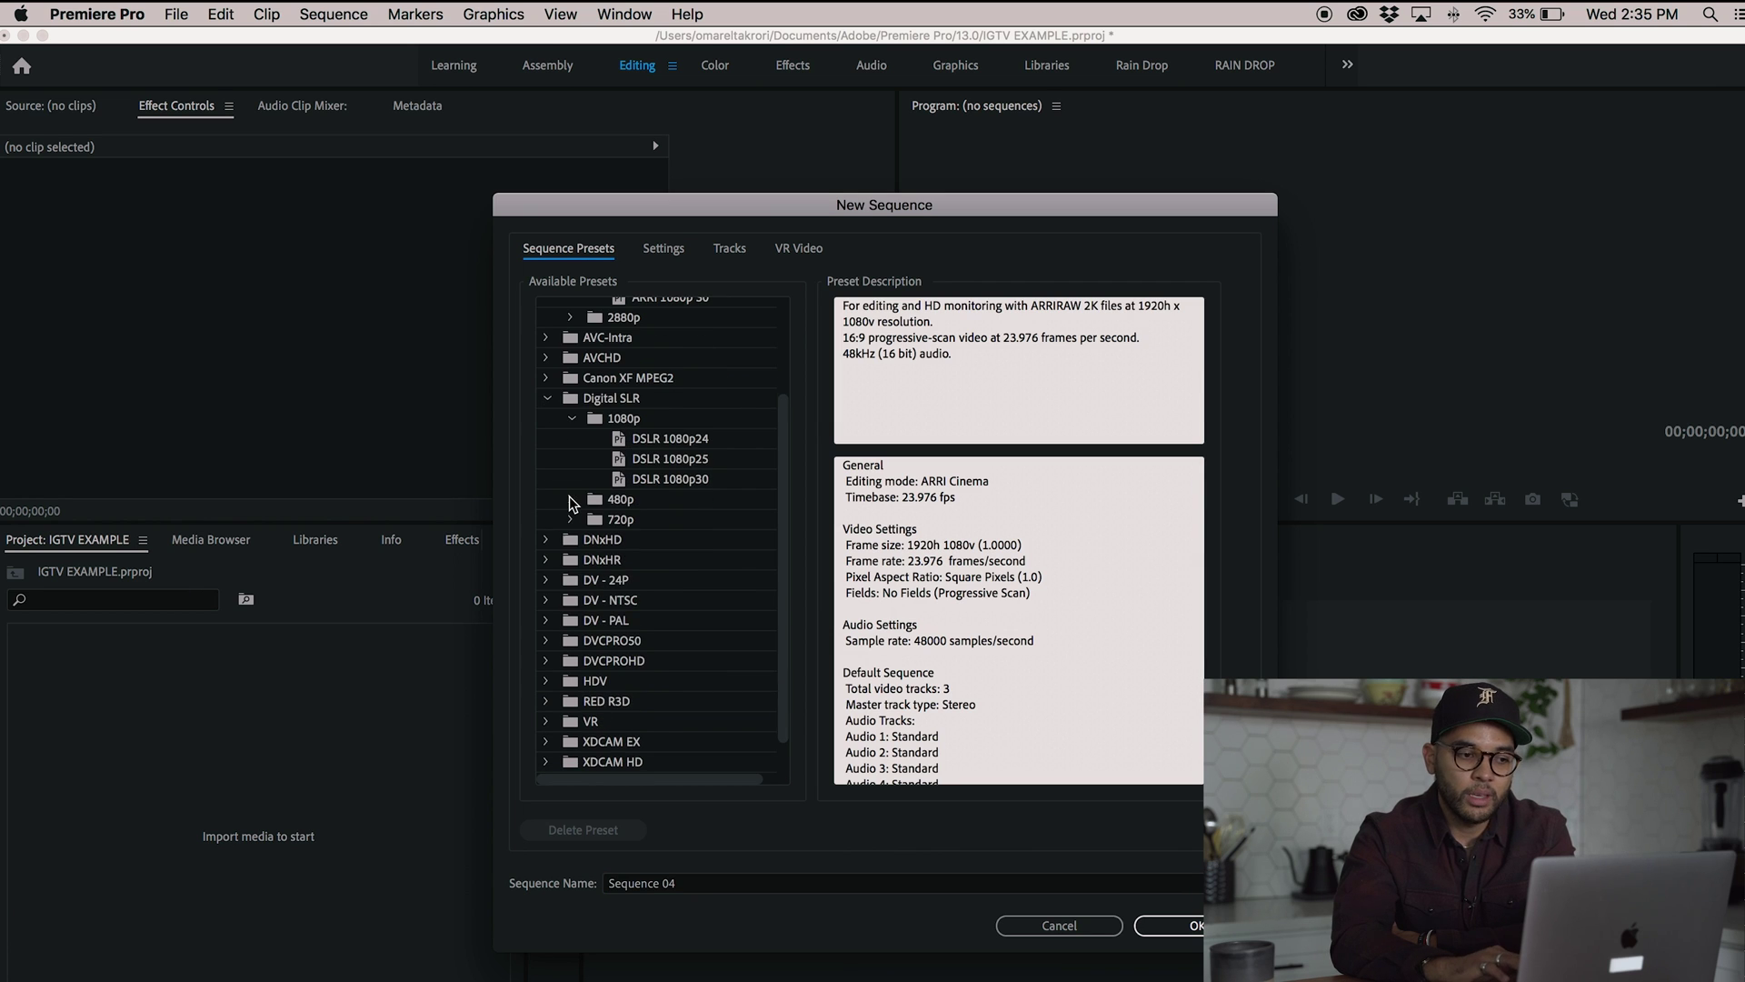
left_click(656, 476)
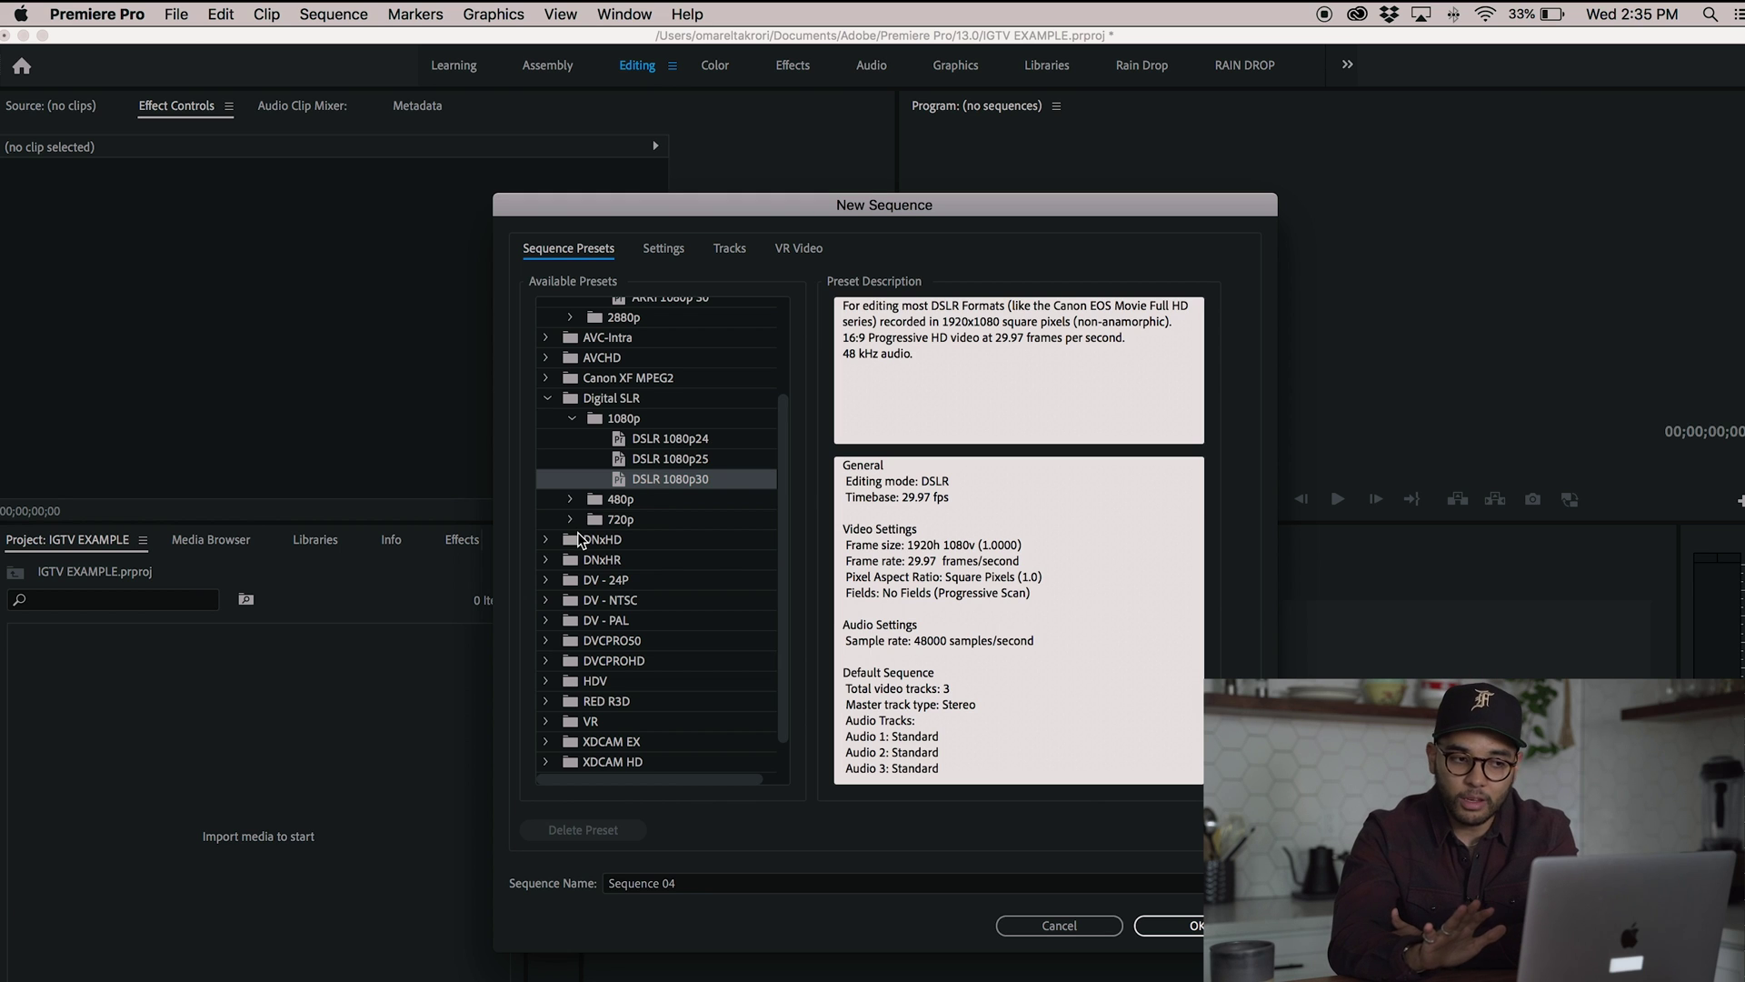
Set the sequence frame size to 1080 wide by 1920 tall for a 9:16 frame
left_click(666, 248)
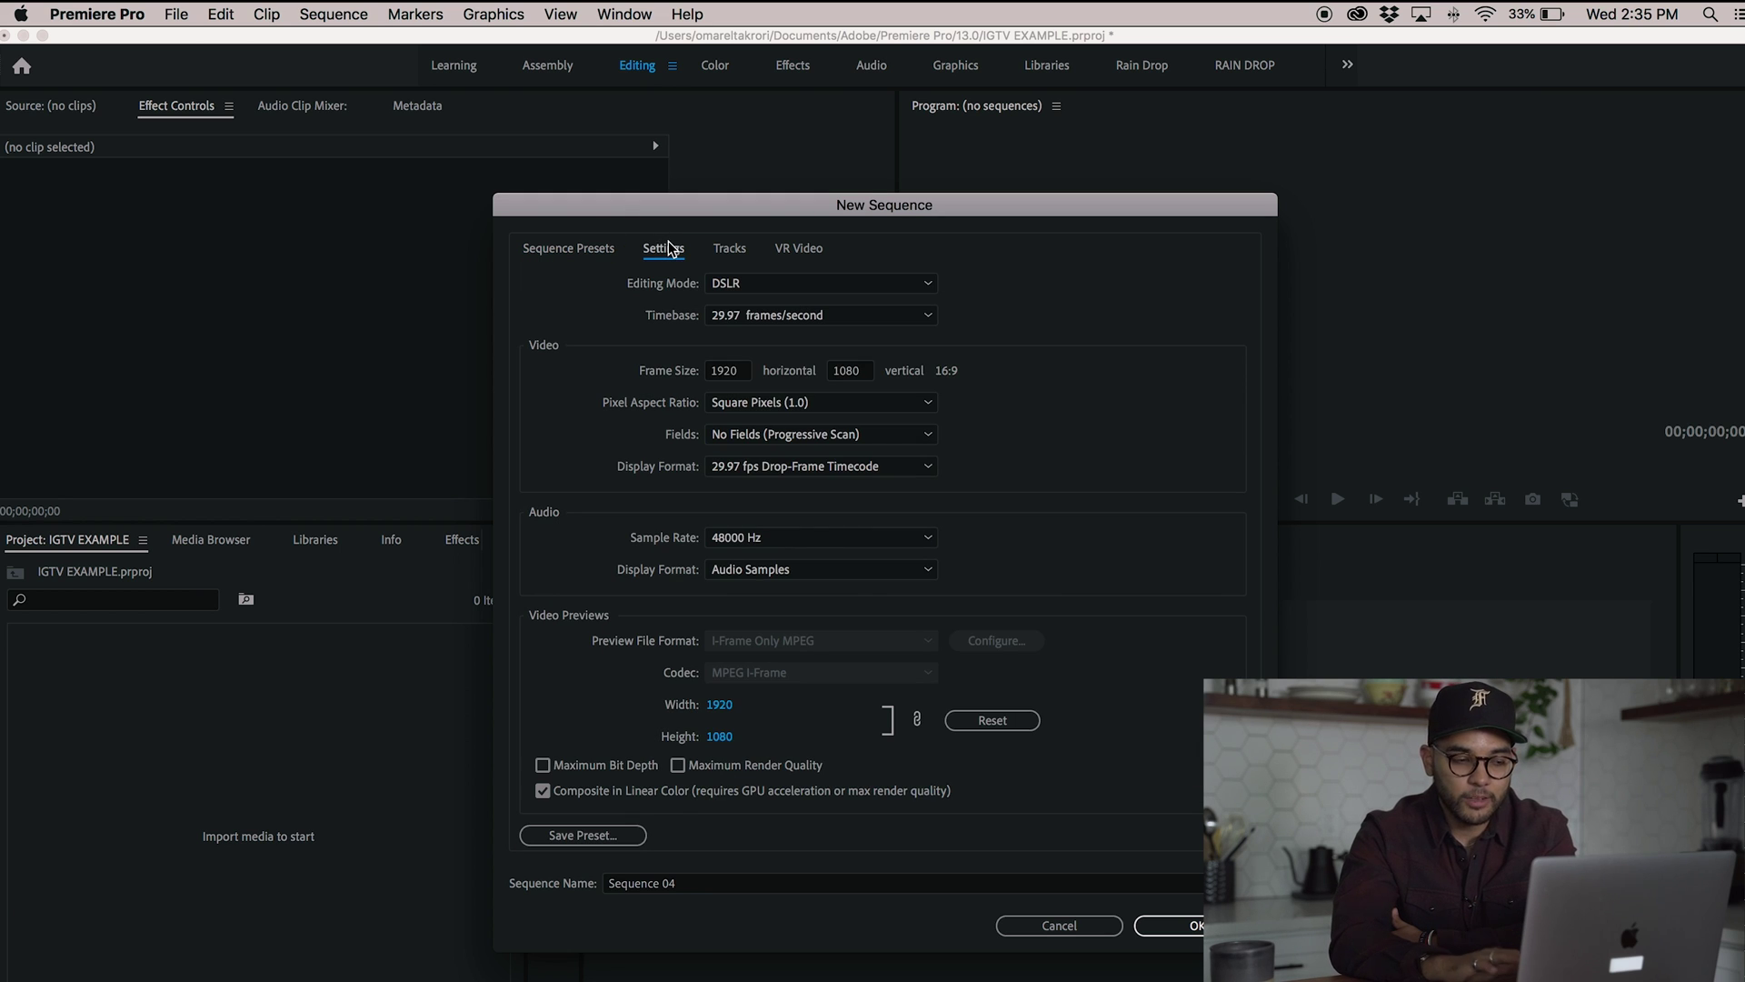
double_click(739, 375)
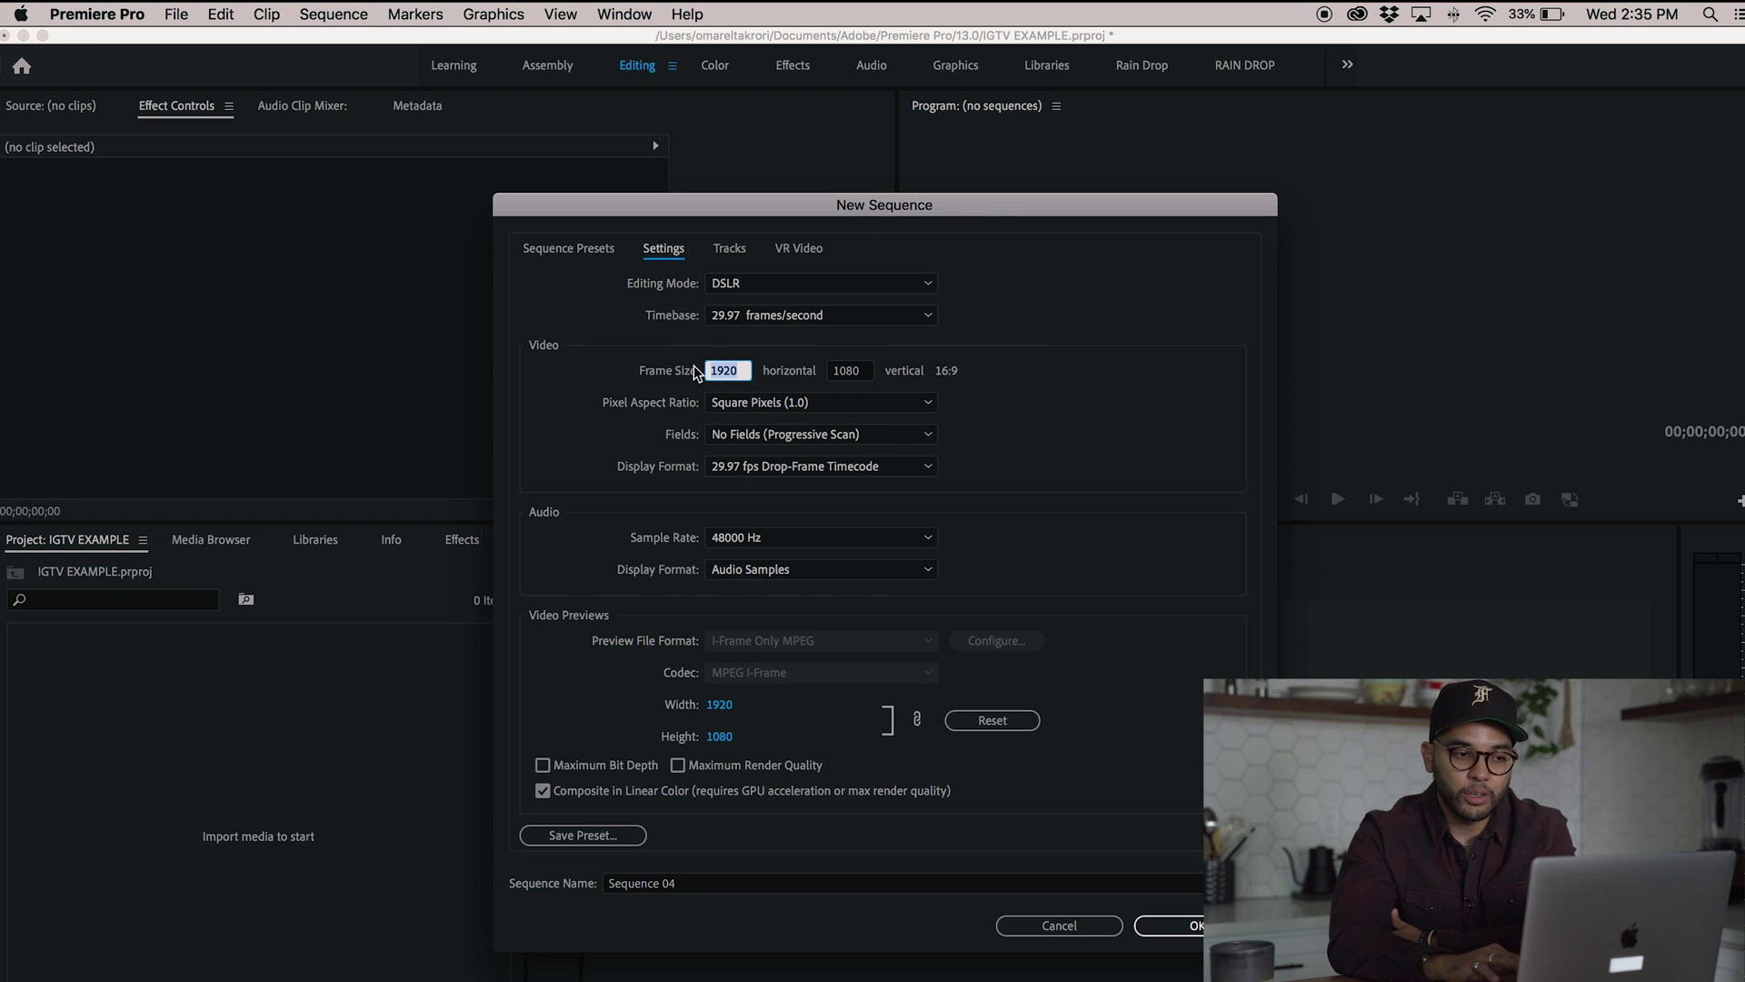
type("1080")
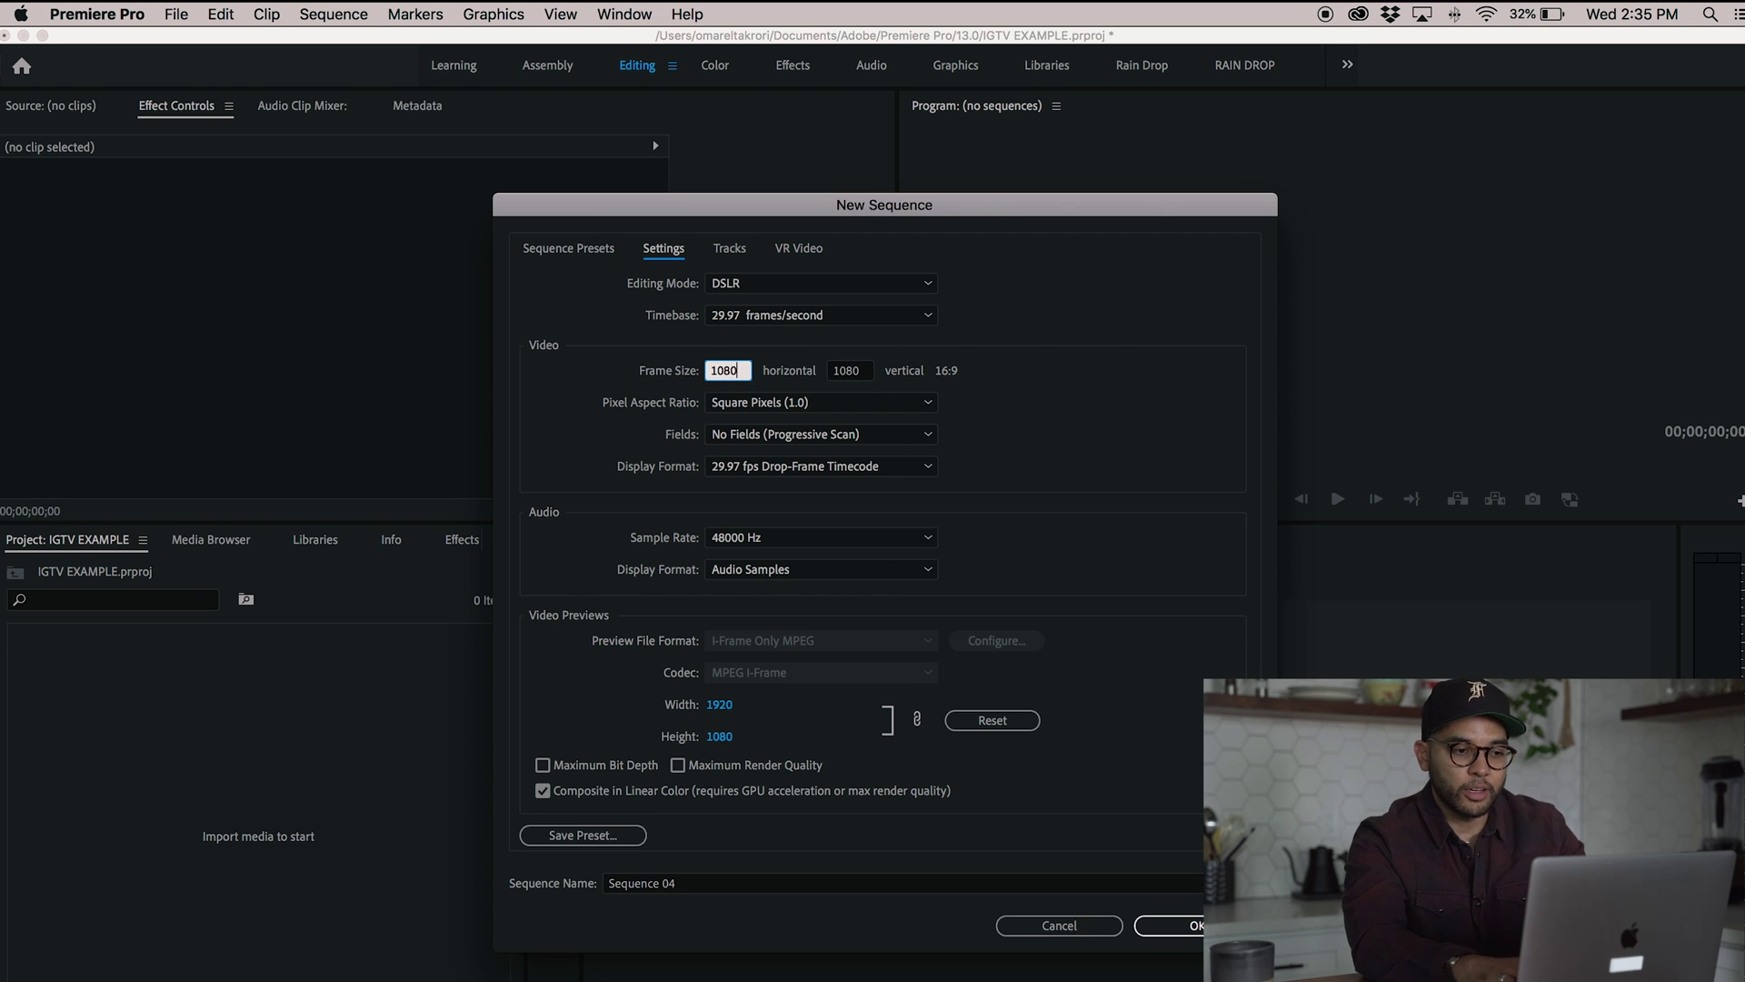
key("Tab")
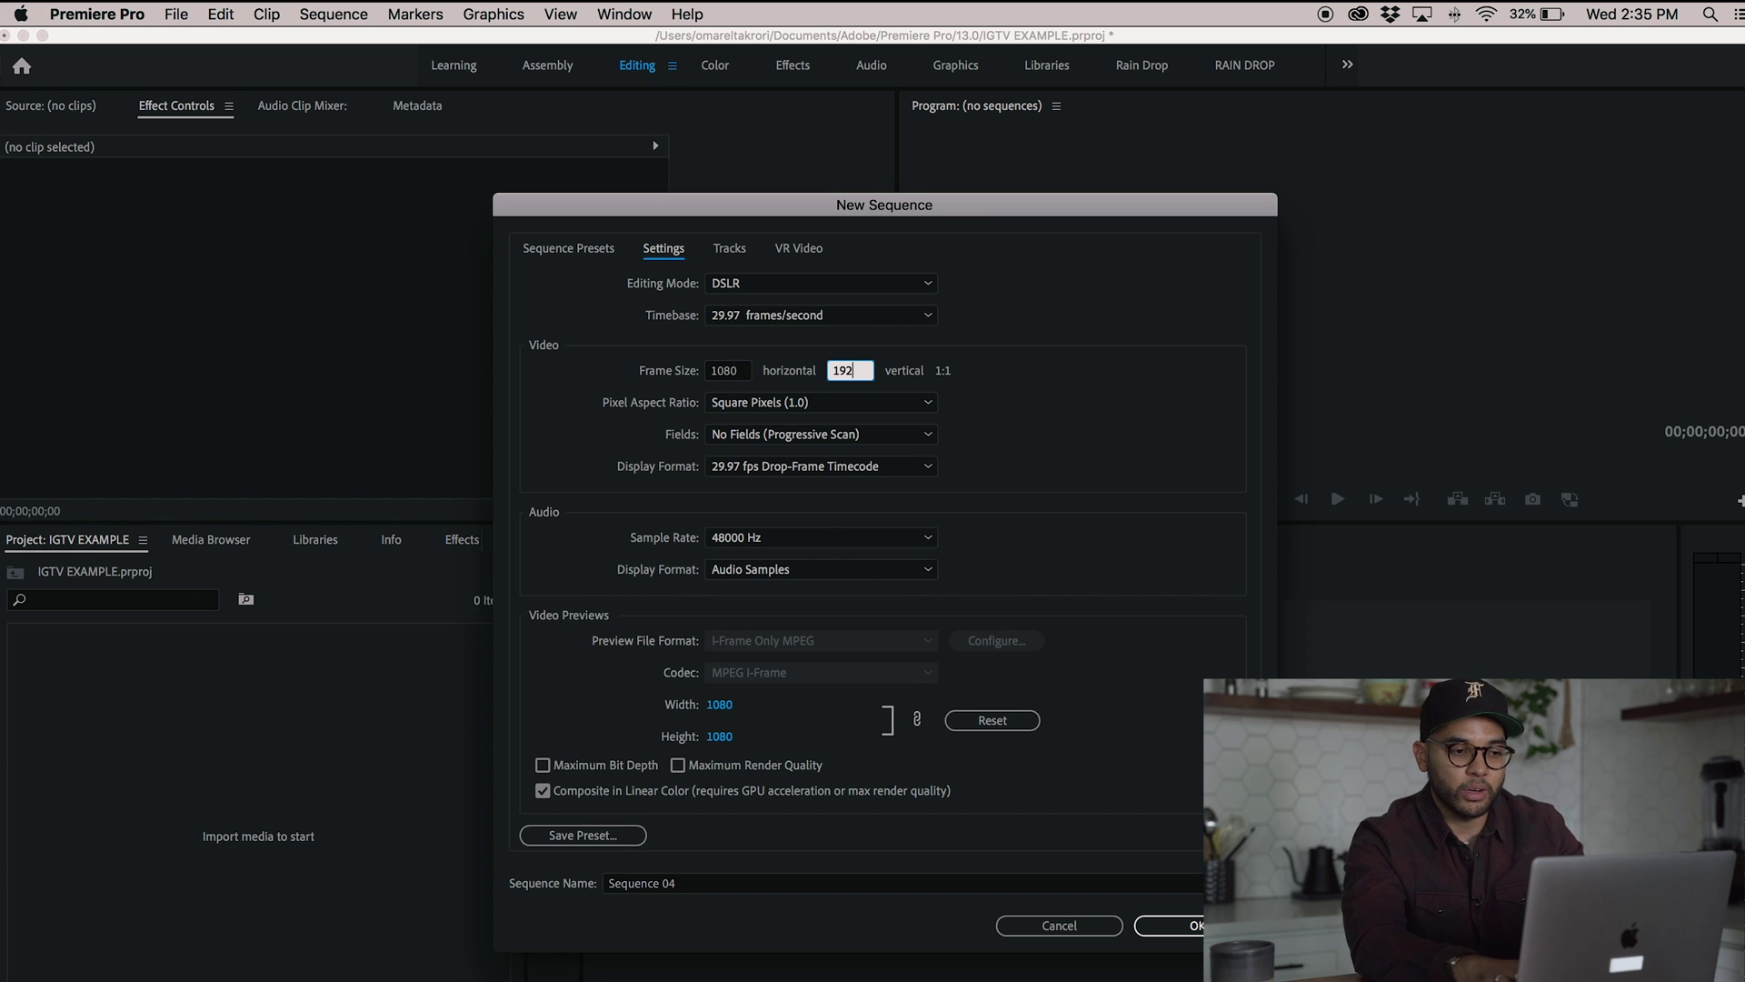
left_click(1134, 397)
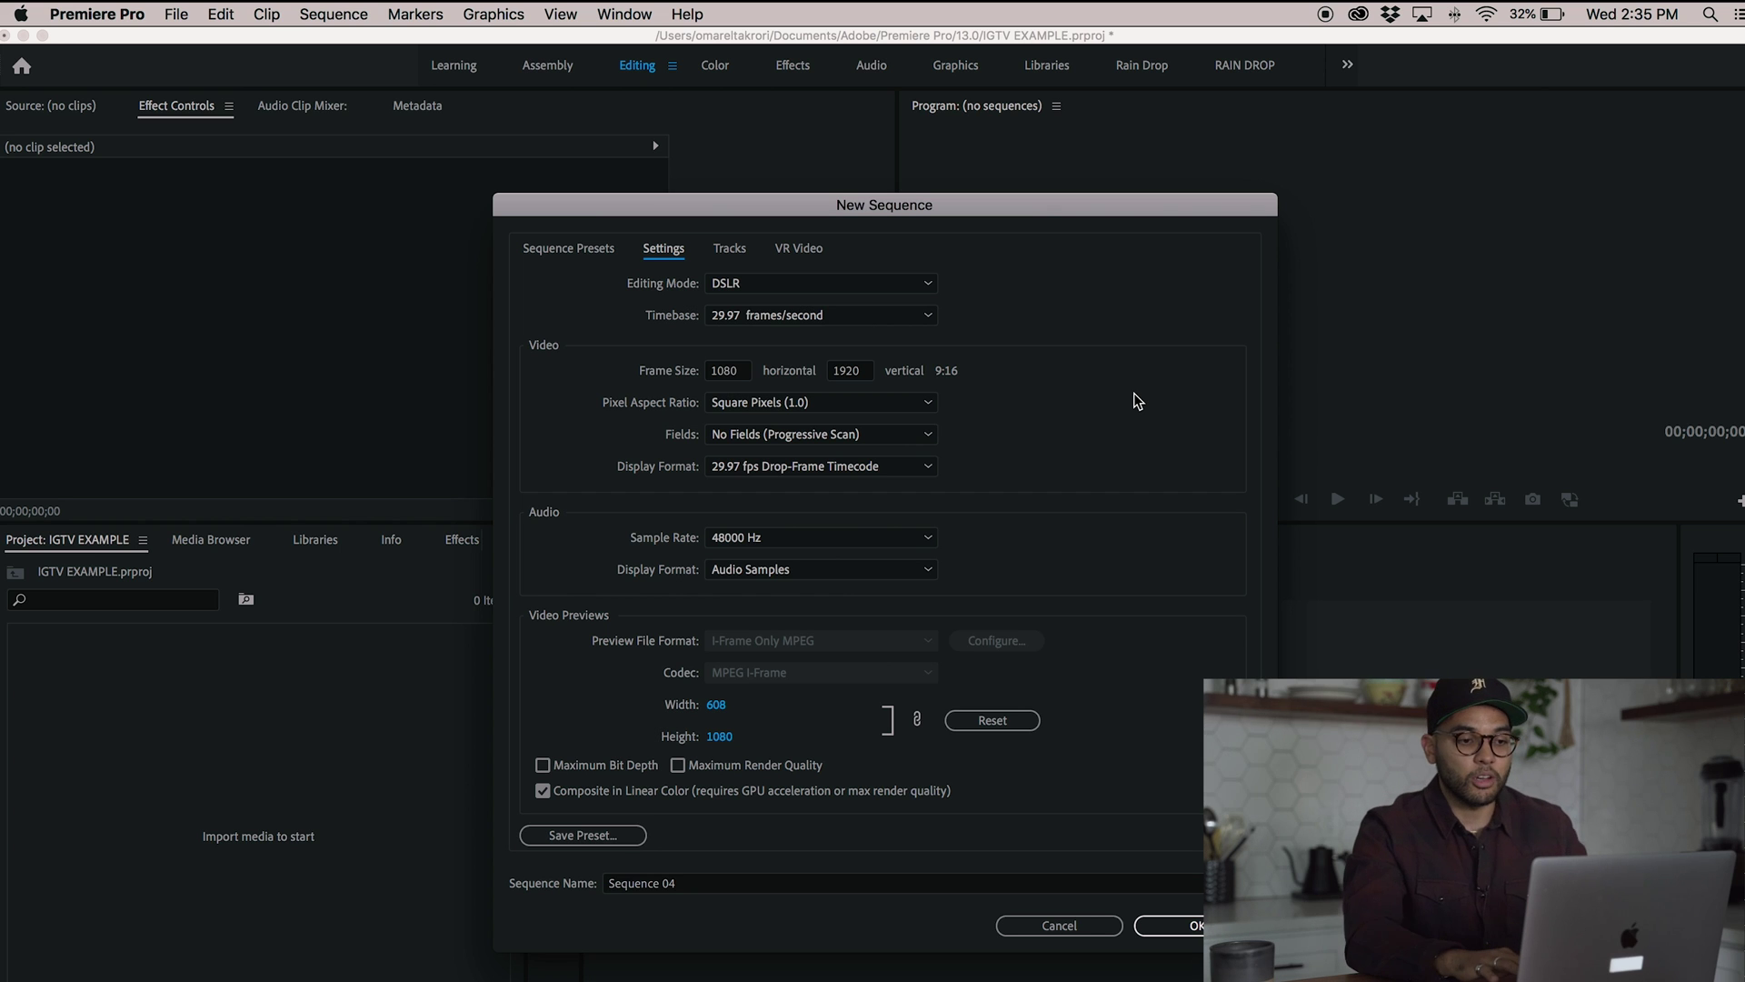
Save these settings as the sequence preset IGTV PRESET 30FPS
left_click(583, 834)
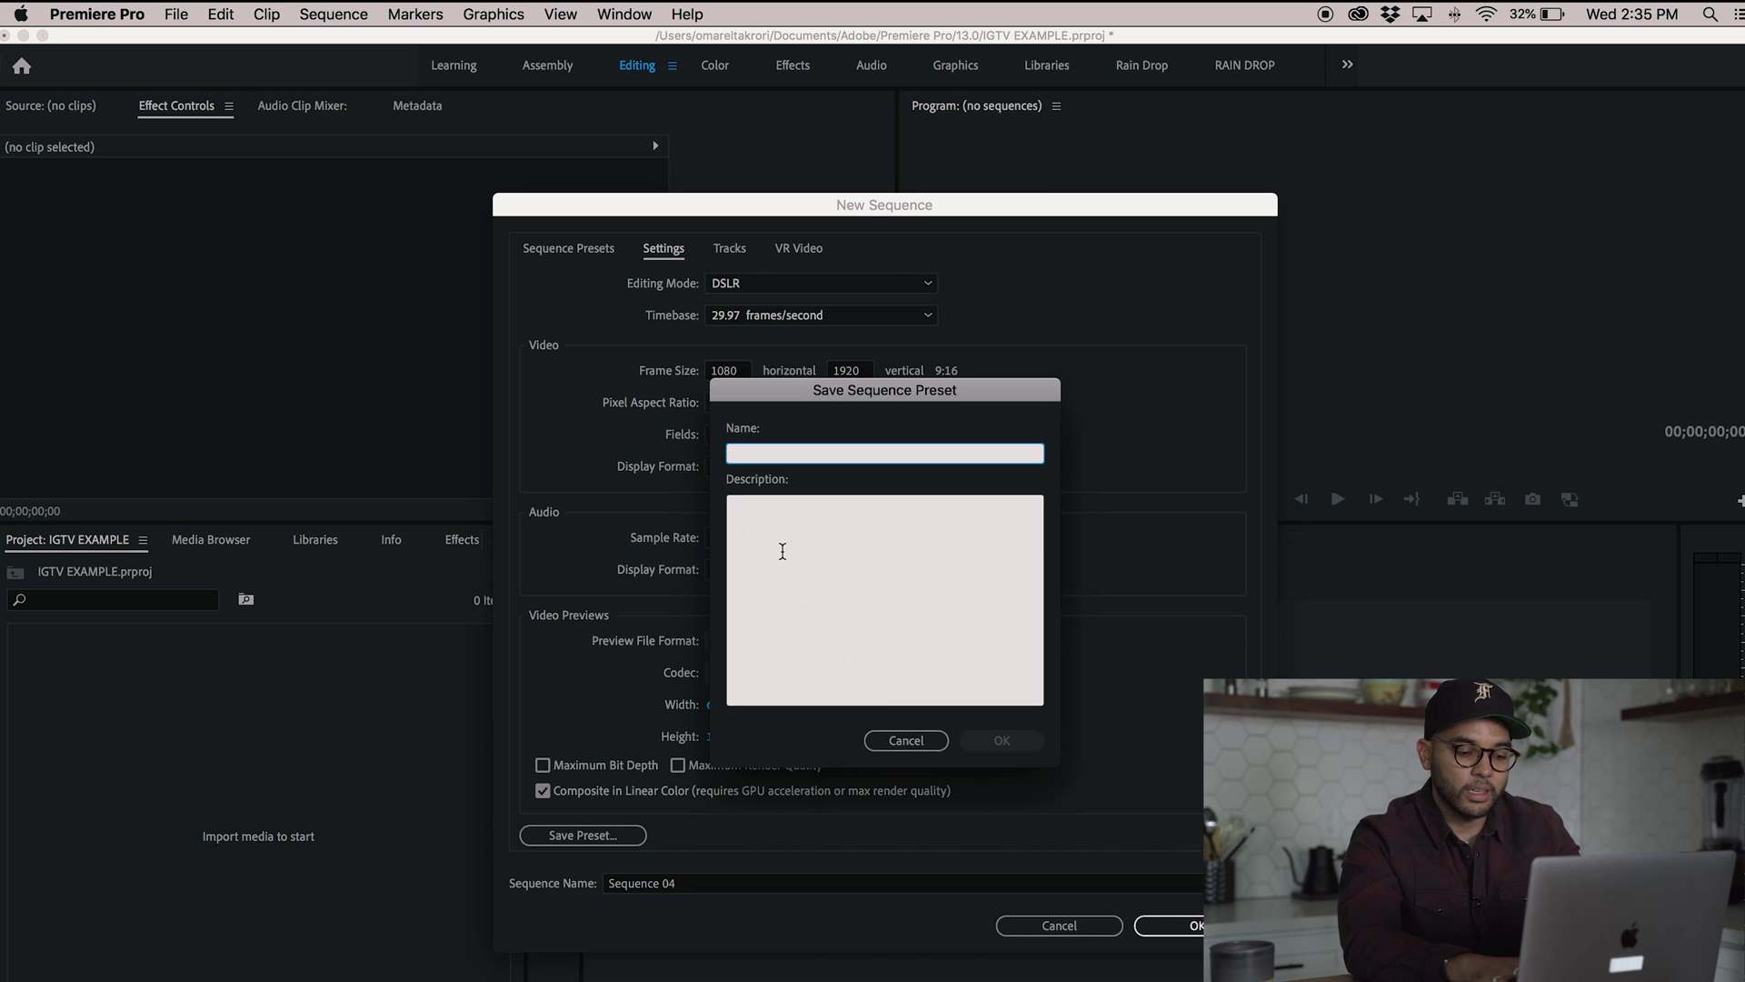
type("IGTV")
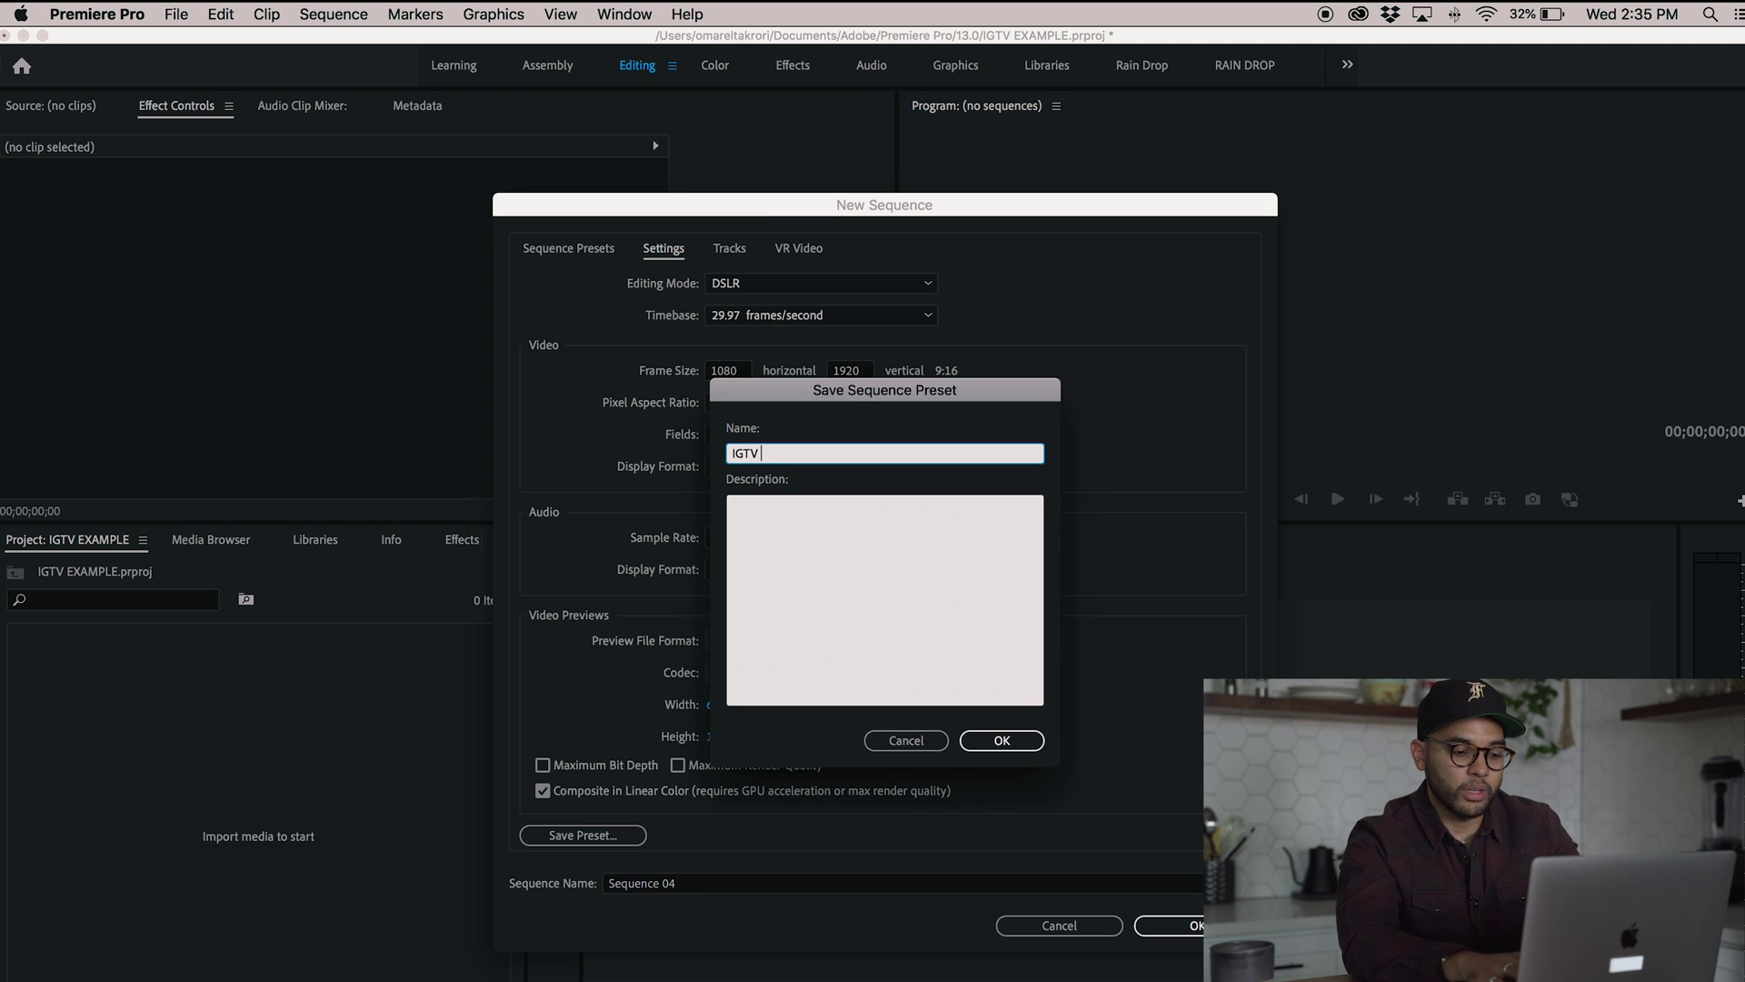
type(" PRESET 30FPS")
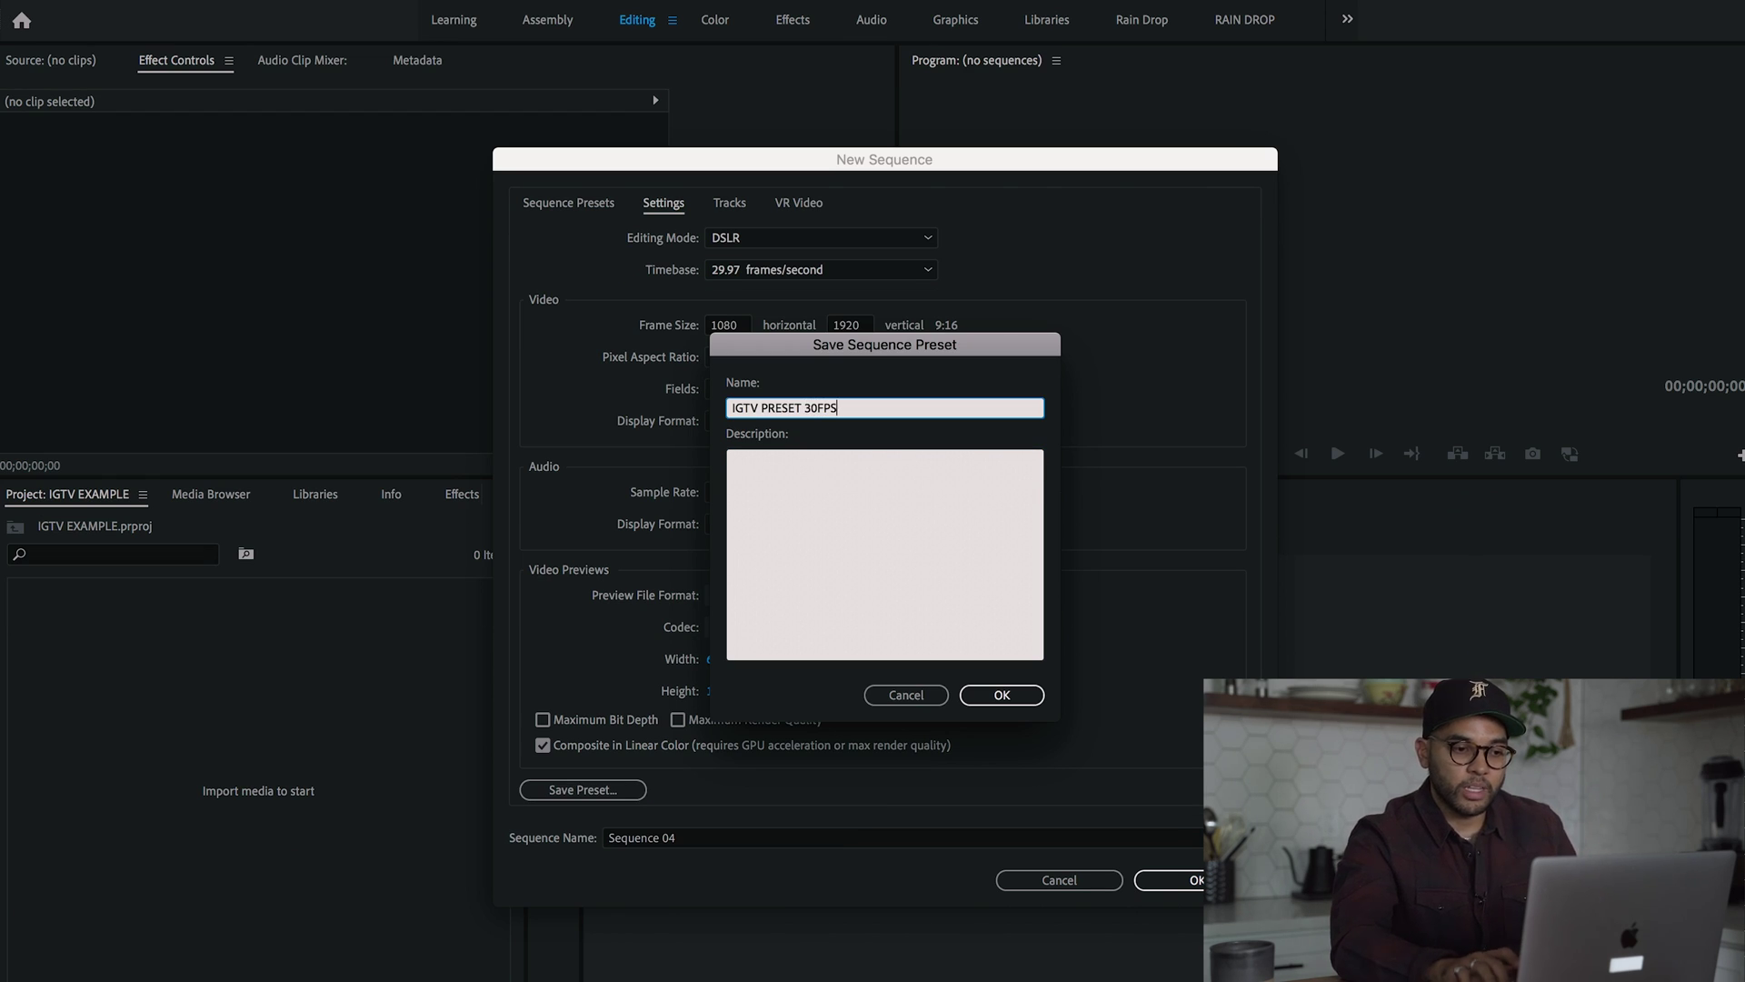
key("Return")
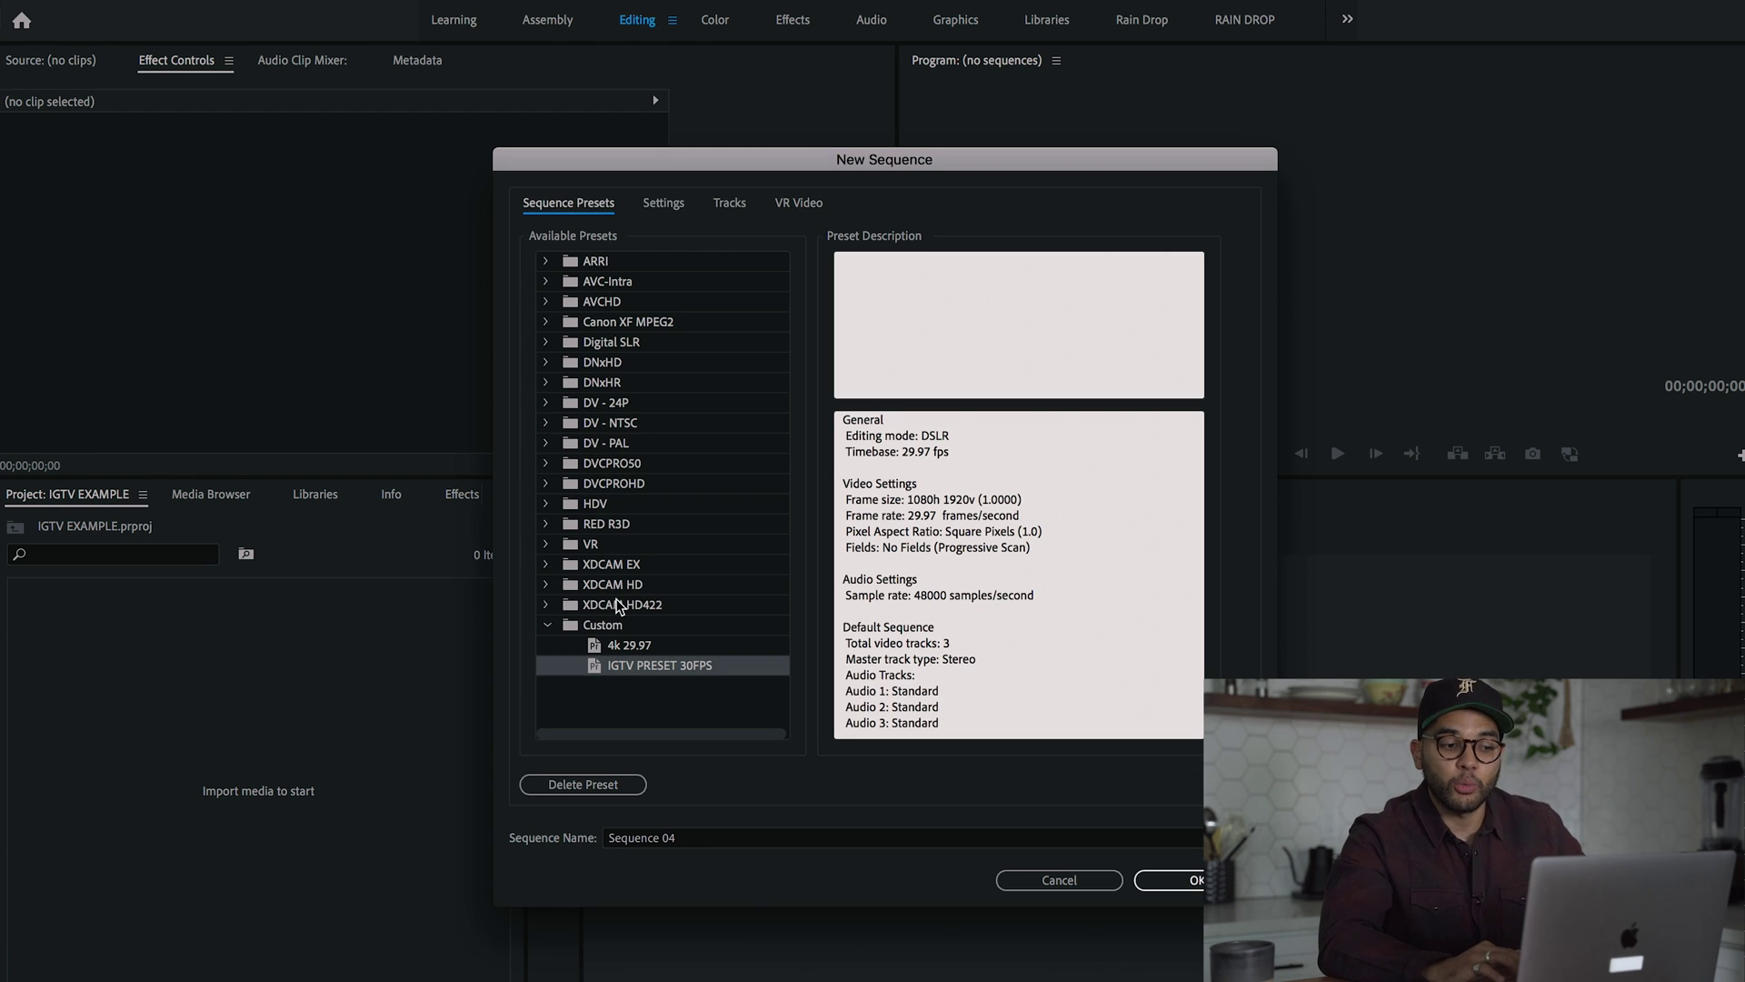
Change the frame height to 1350 for a 1080x1350 (4:5) frame
left_click(662, 204)
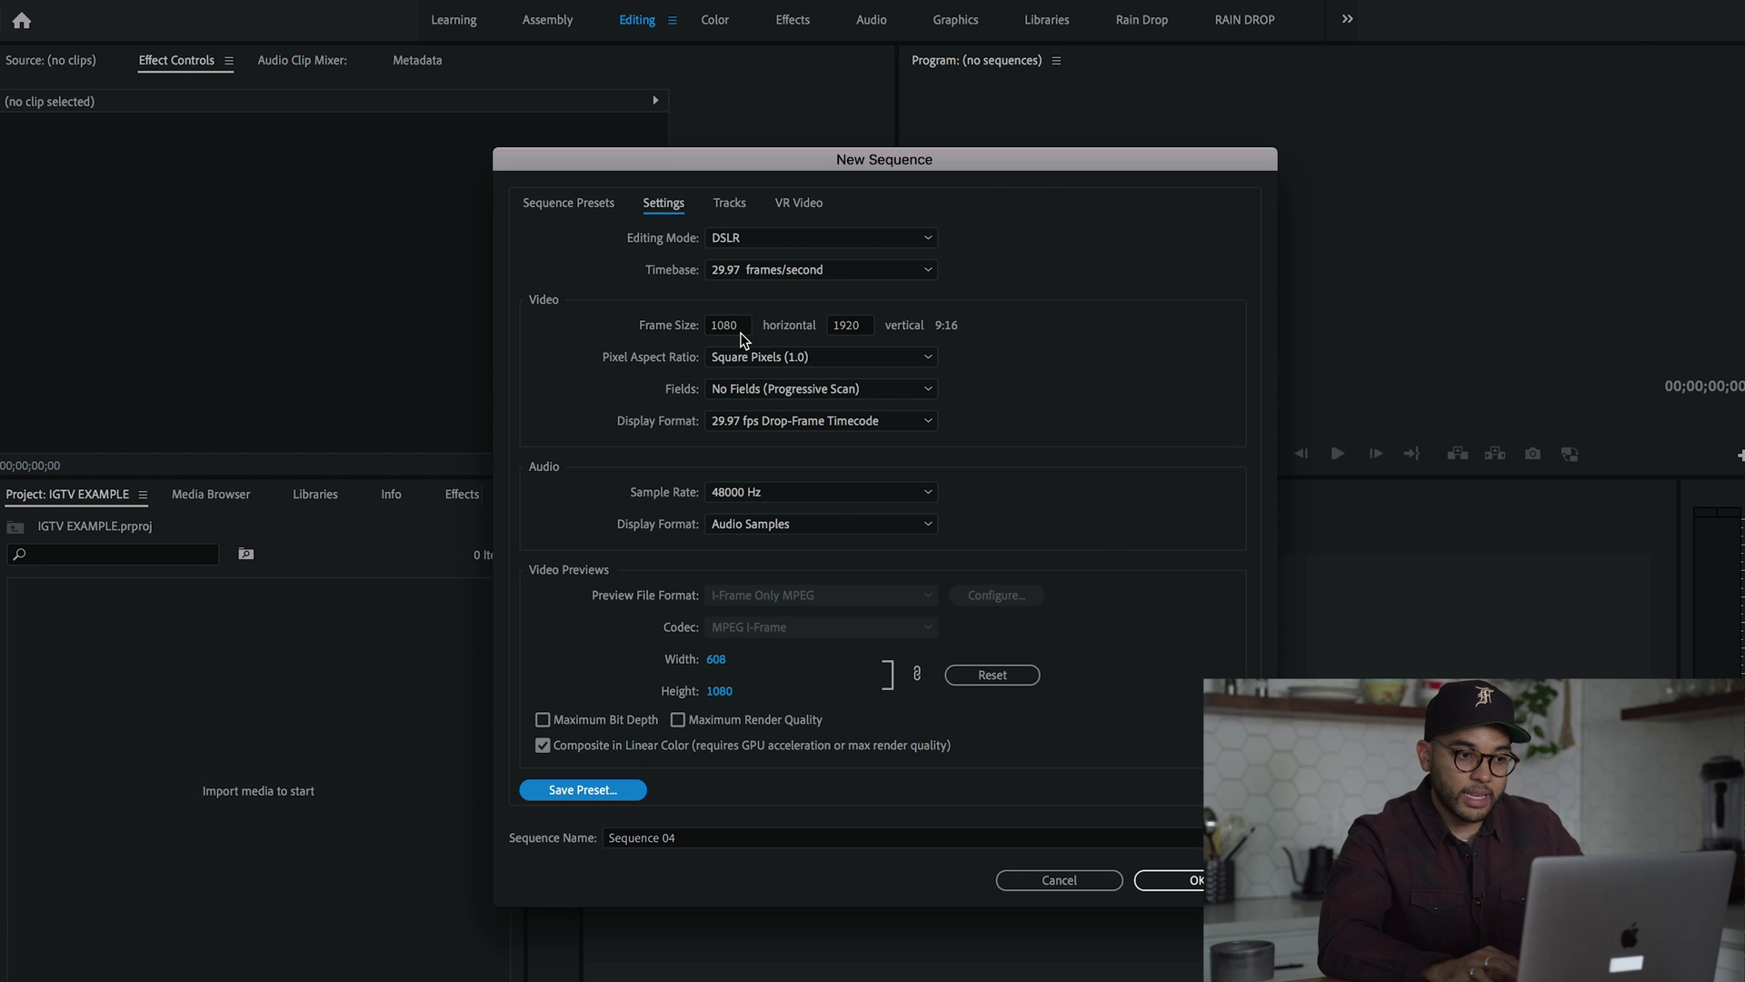
left_click(864, 327)
type("1")
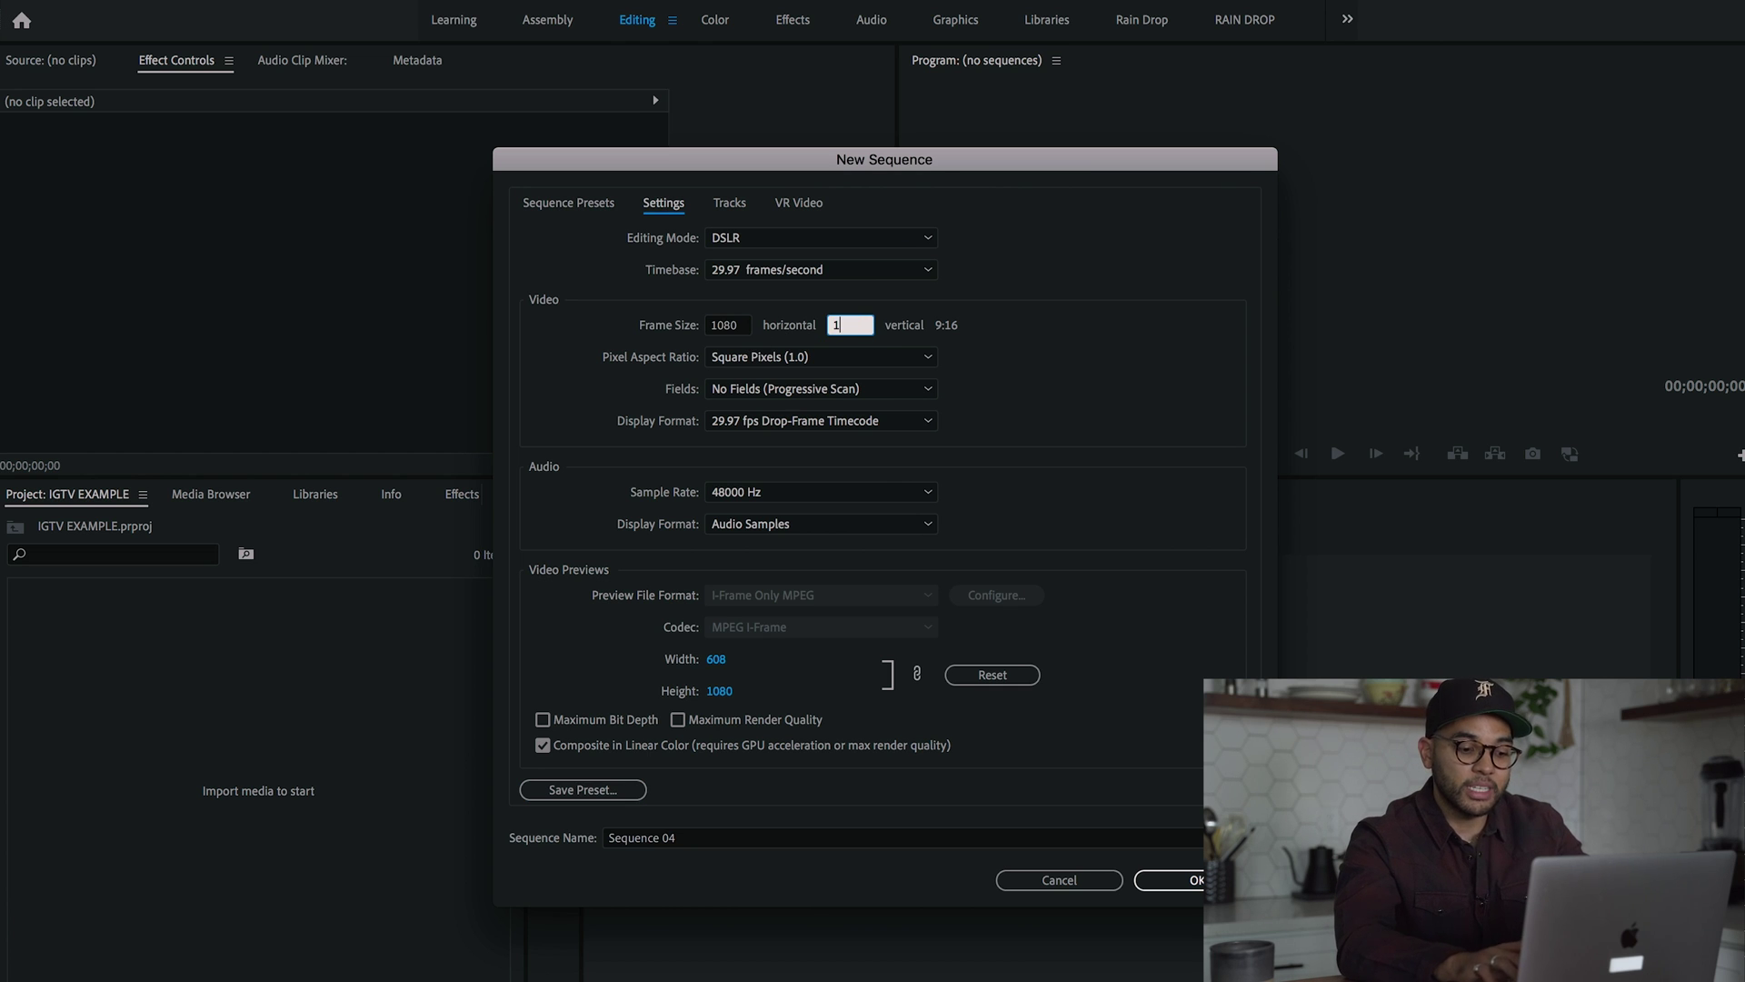
type("350")
left_click(1077, 374)
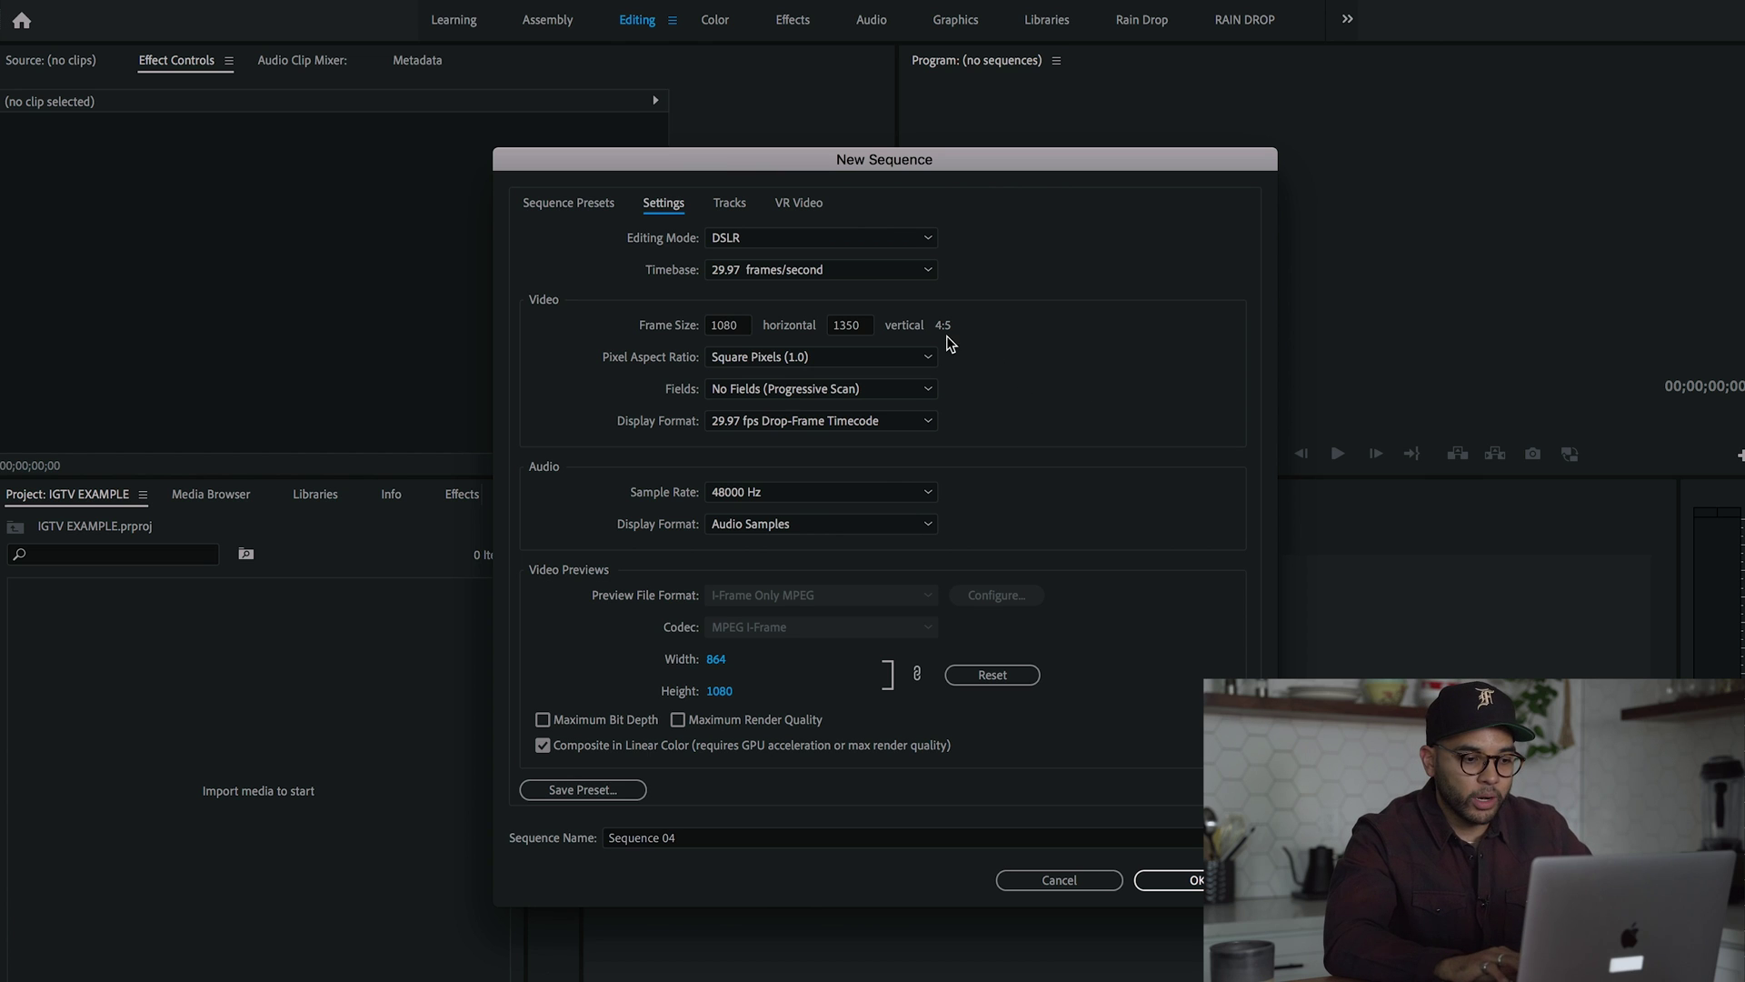
Save these settings as the sequence preset IG POS PRESET 30FPS
left_click(607, 787)
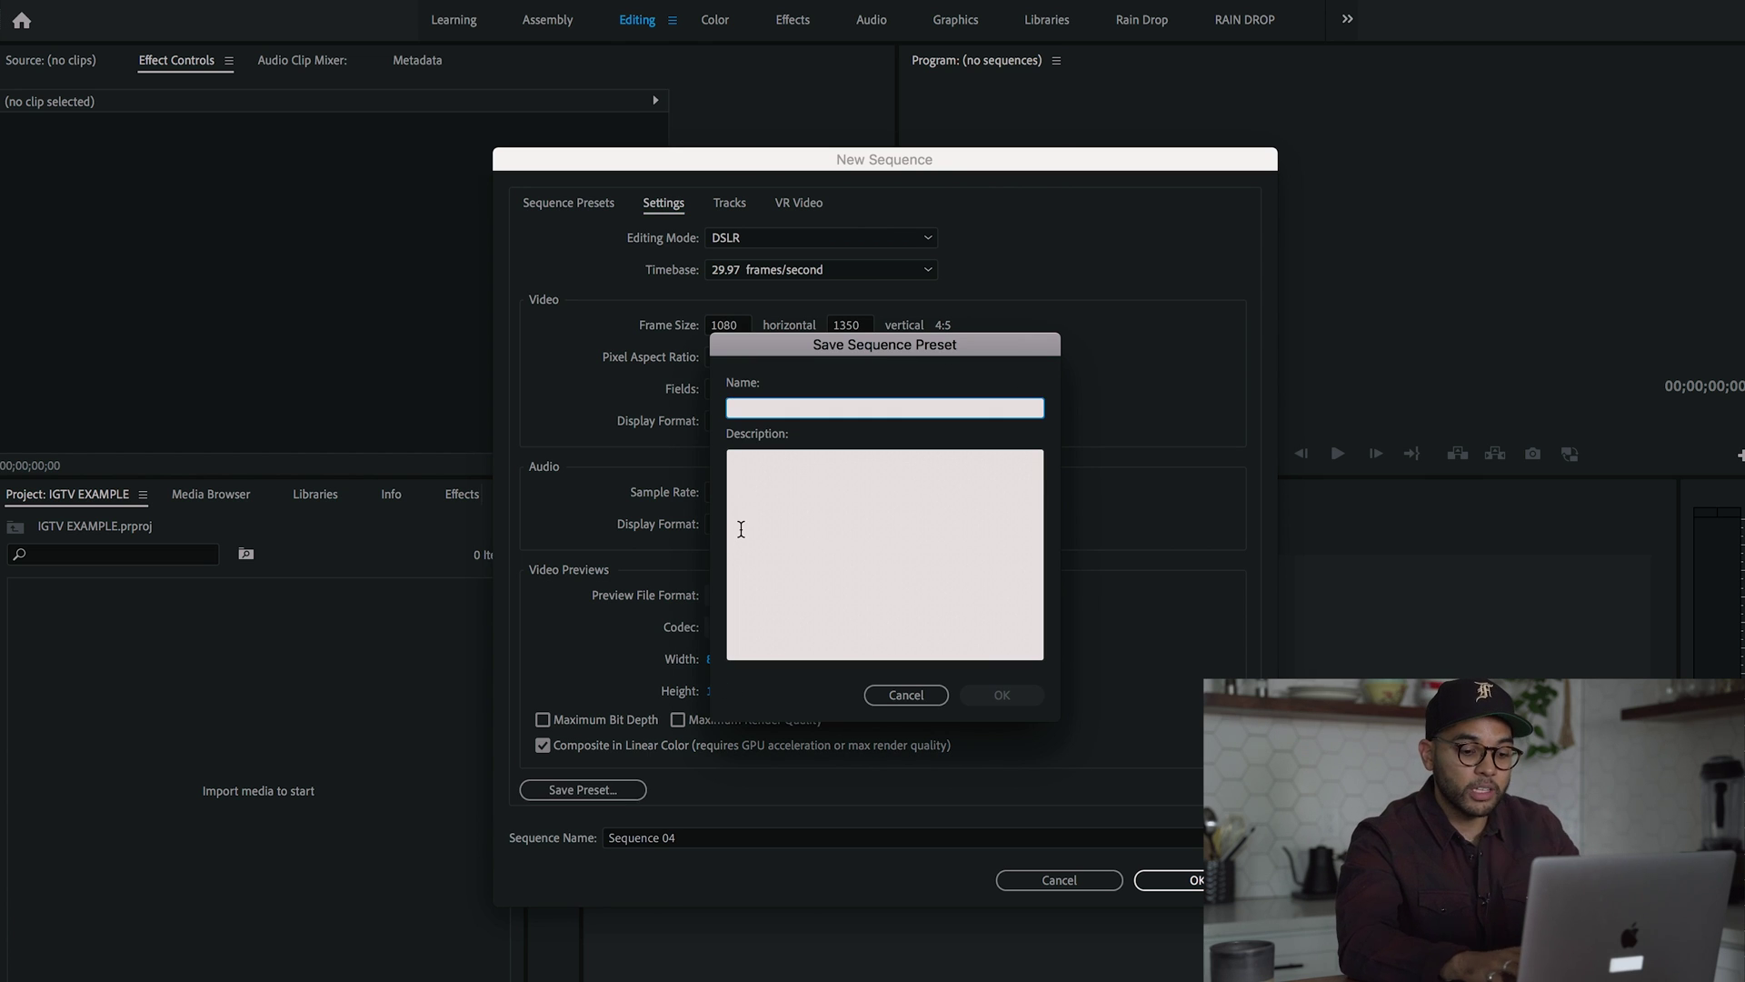
type("IG POS PRESET 30")
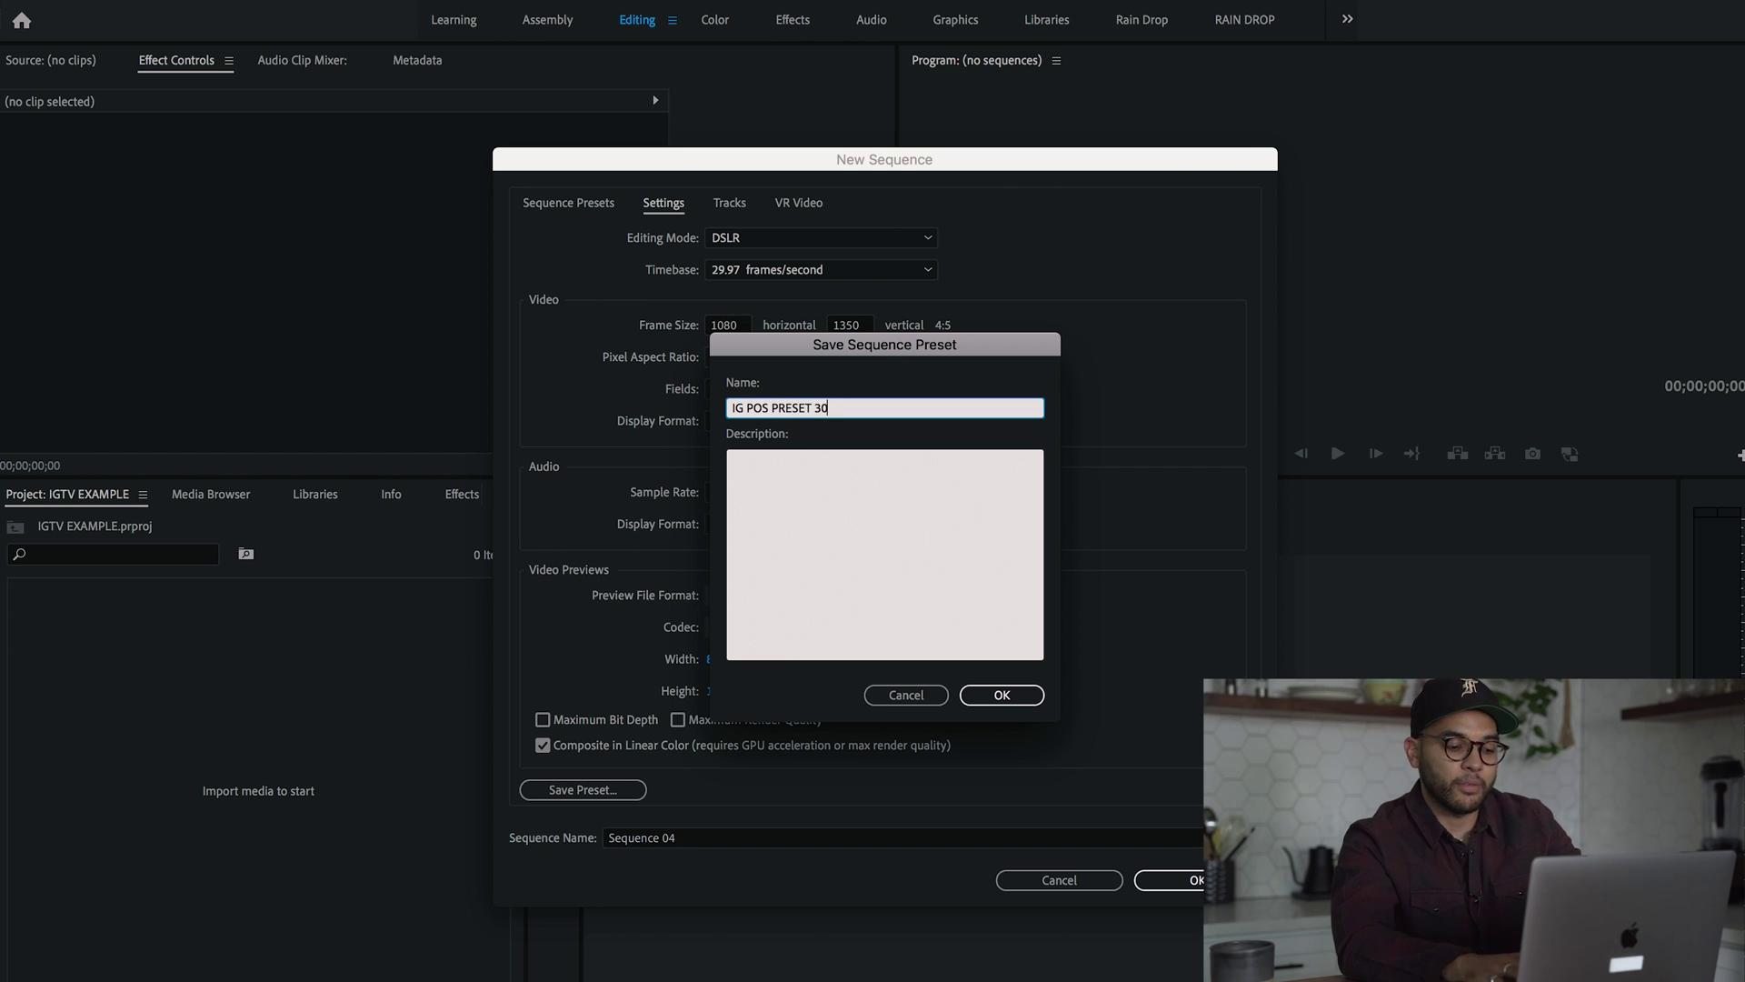
type("FPS")
key("Return")
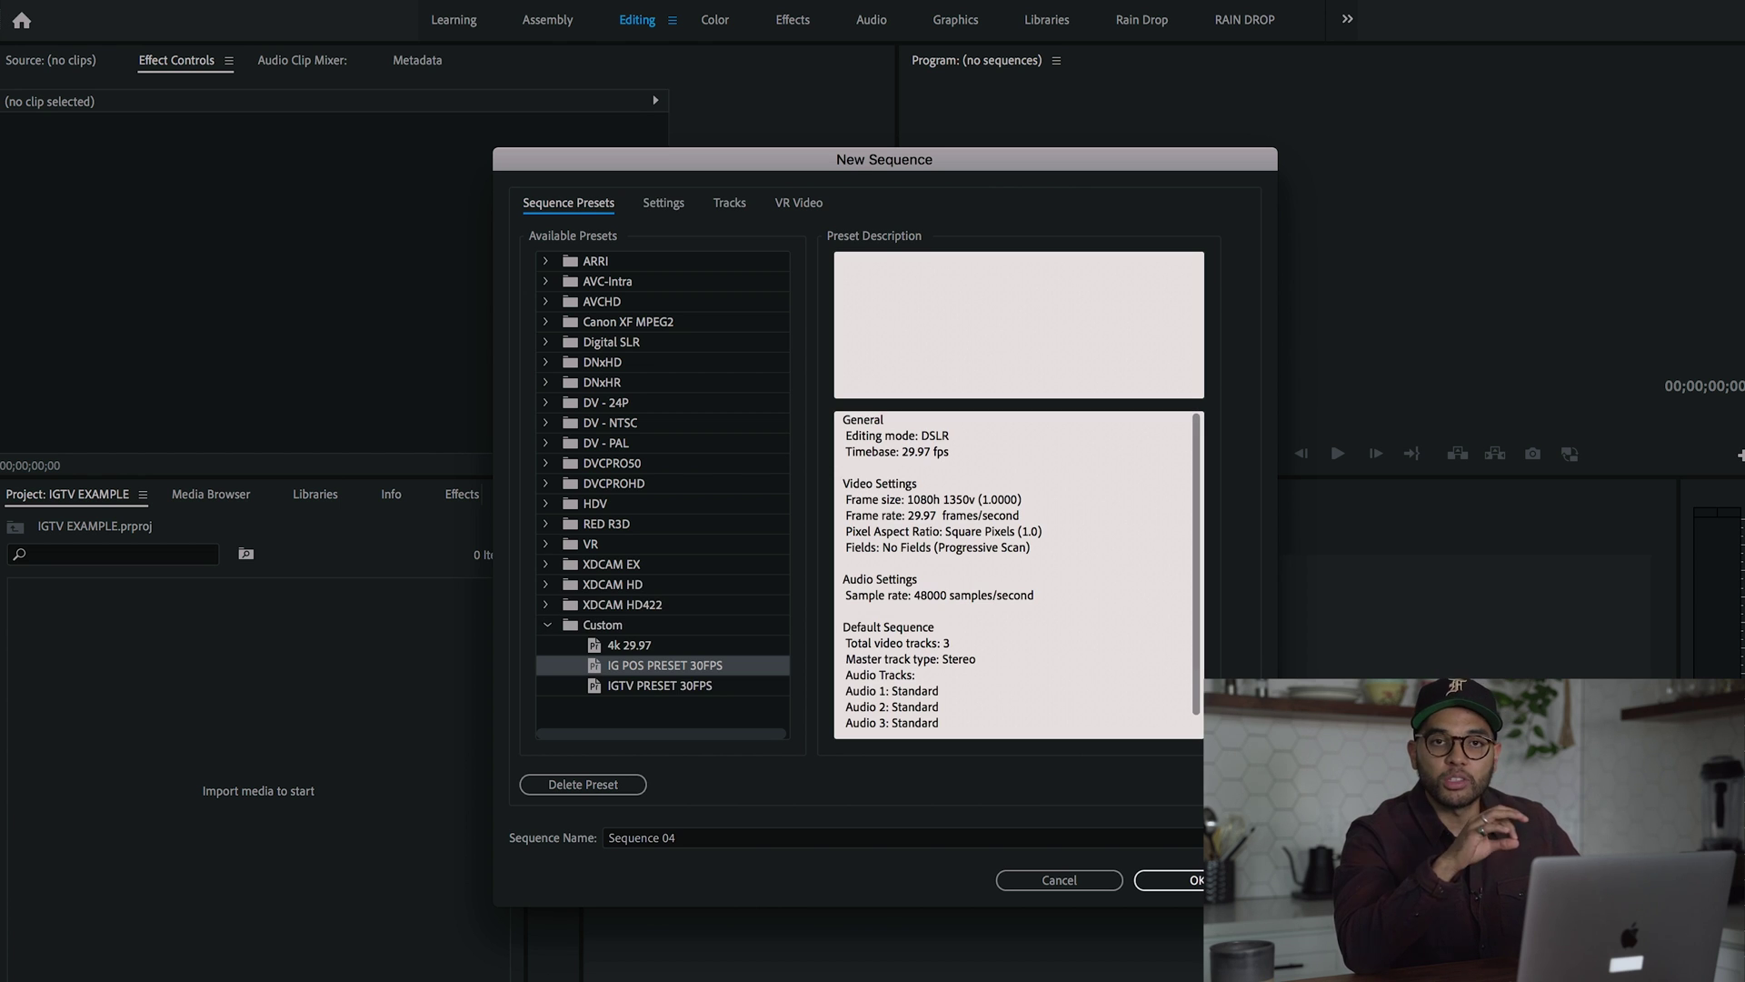
Create vertical Sequence 04 from the saved custom preset, import the Desktop sermon MP4 and drag it in
double_click(592, 664)
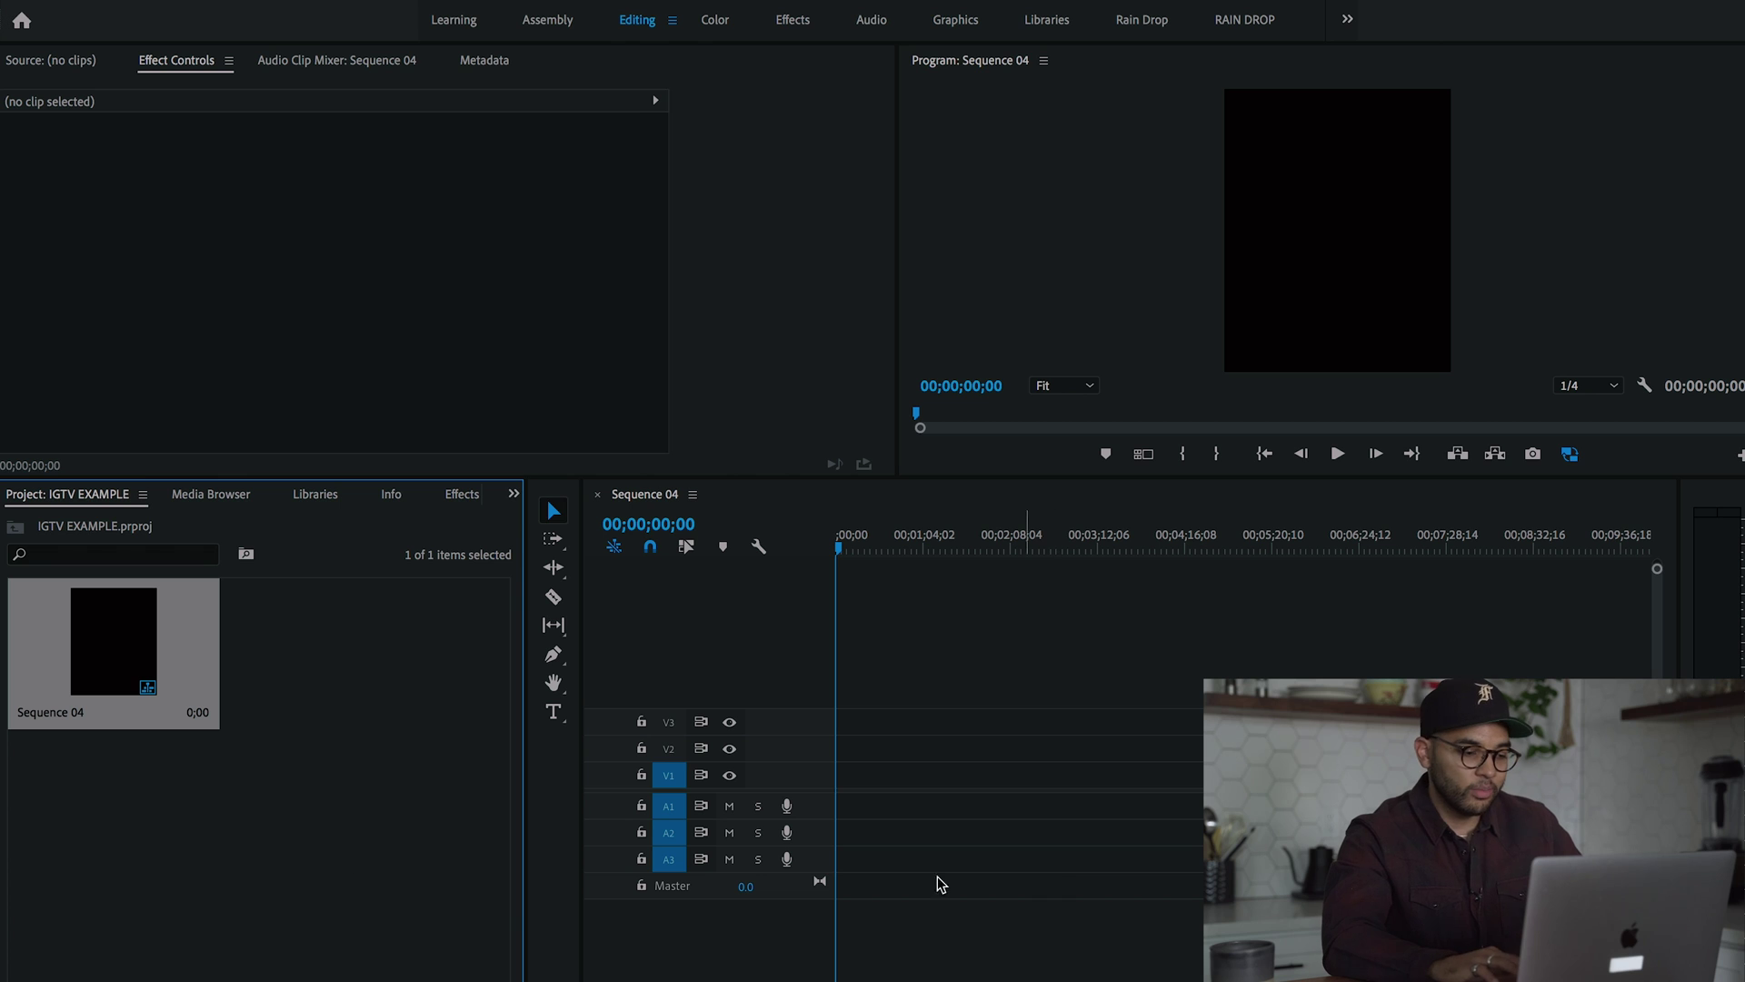
right_click(325, 738)
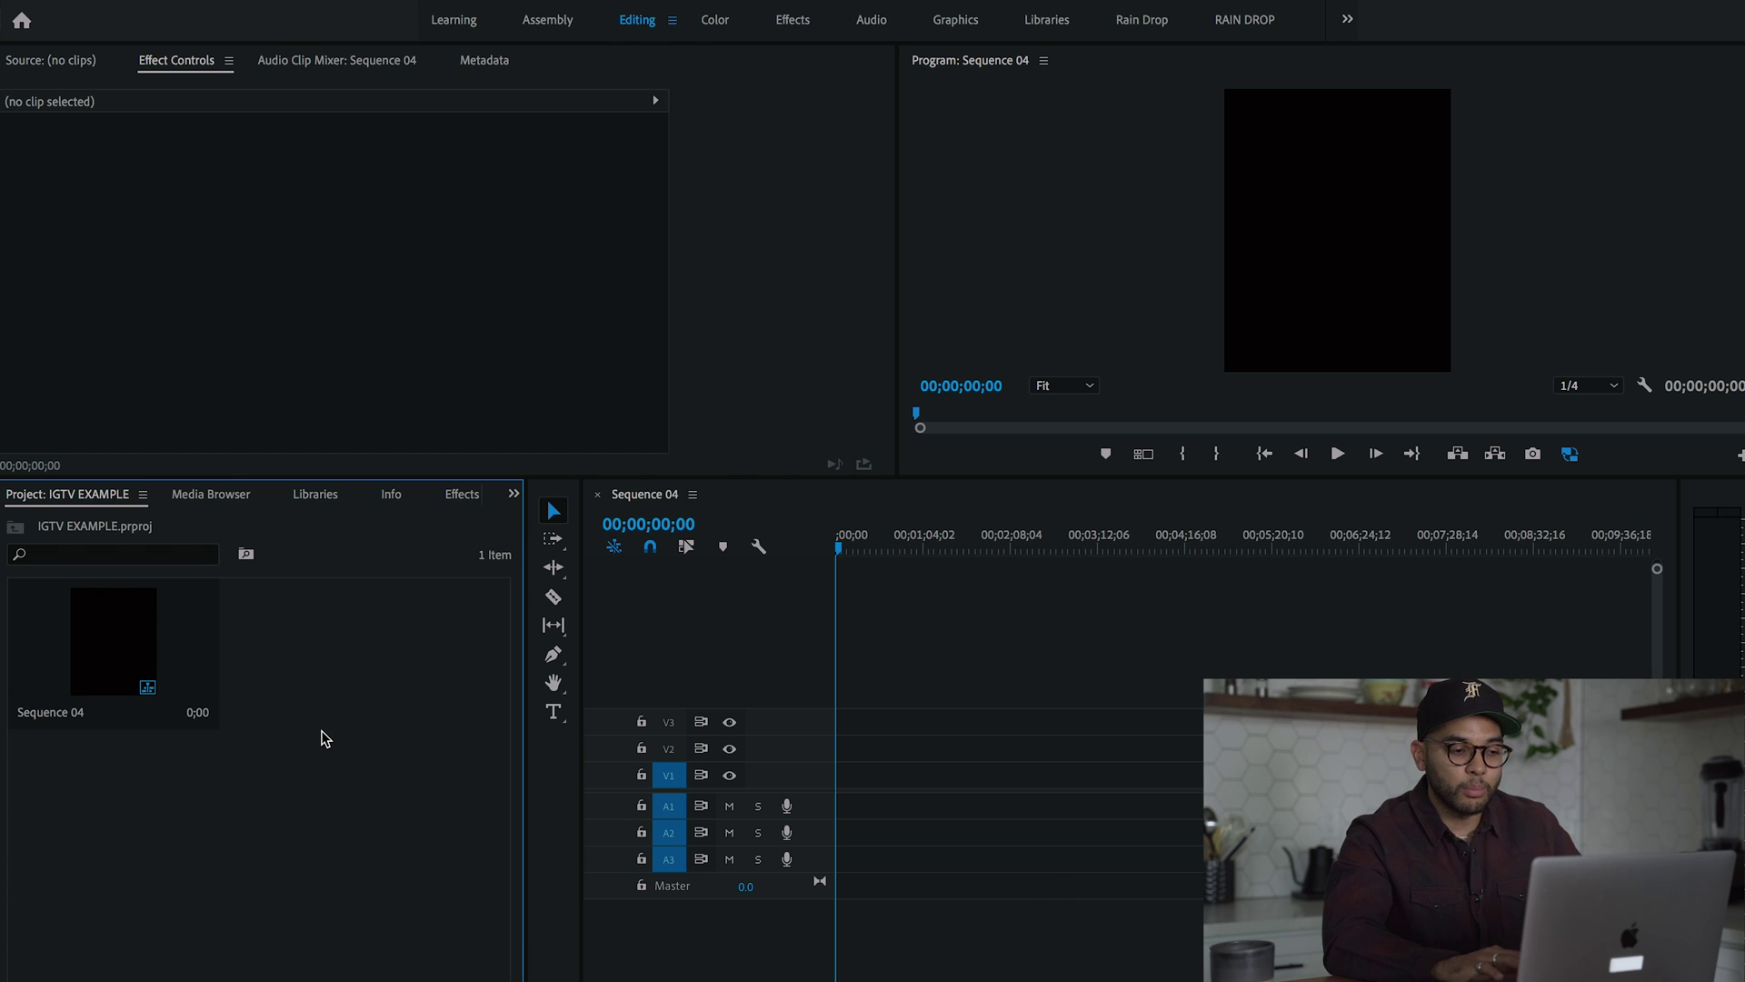
mouse_move(416, 773)
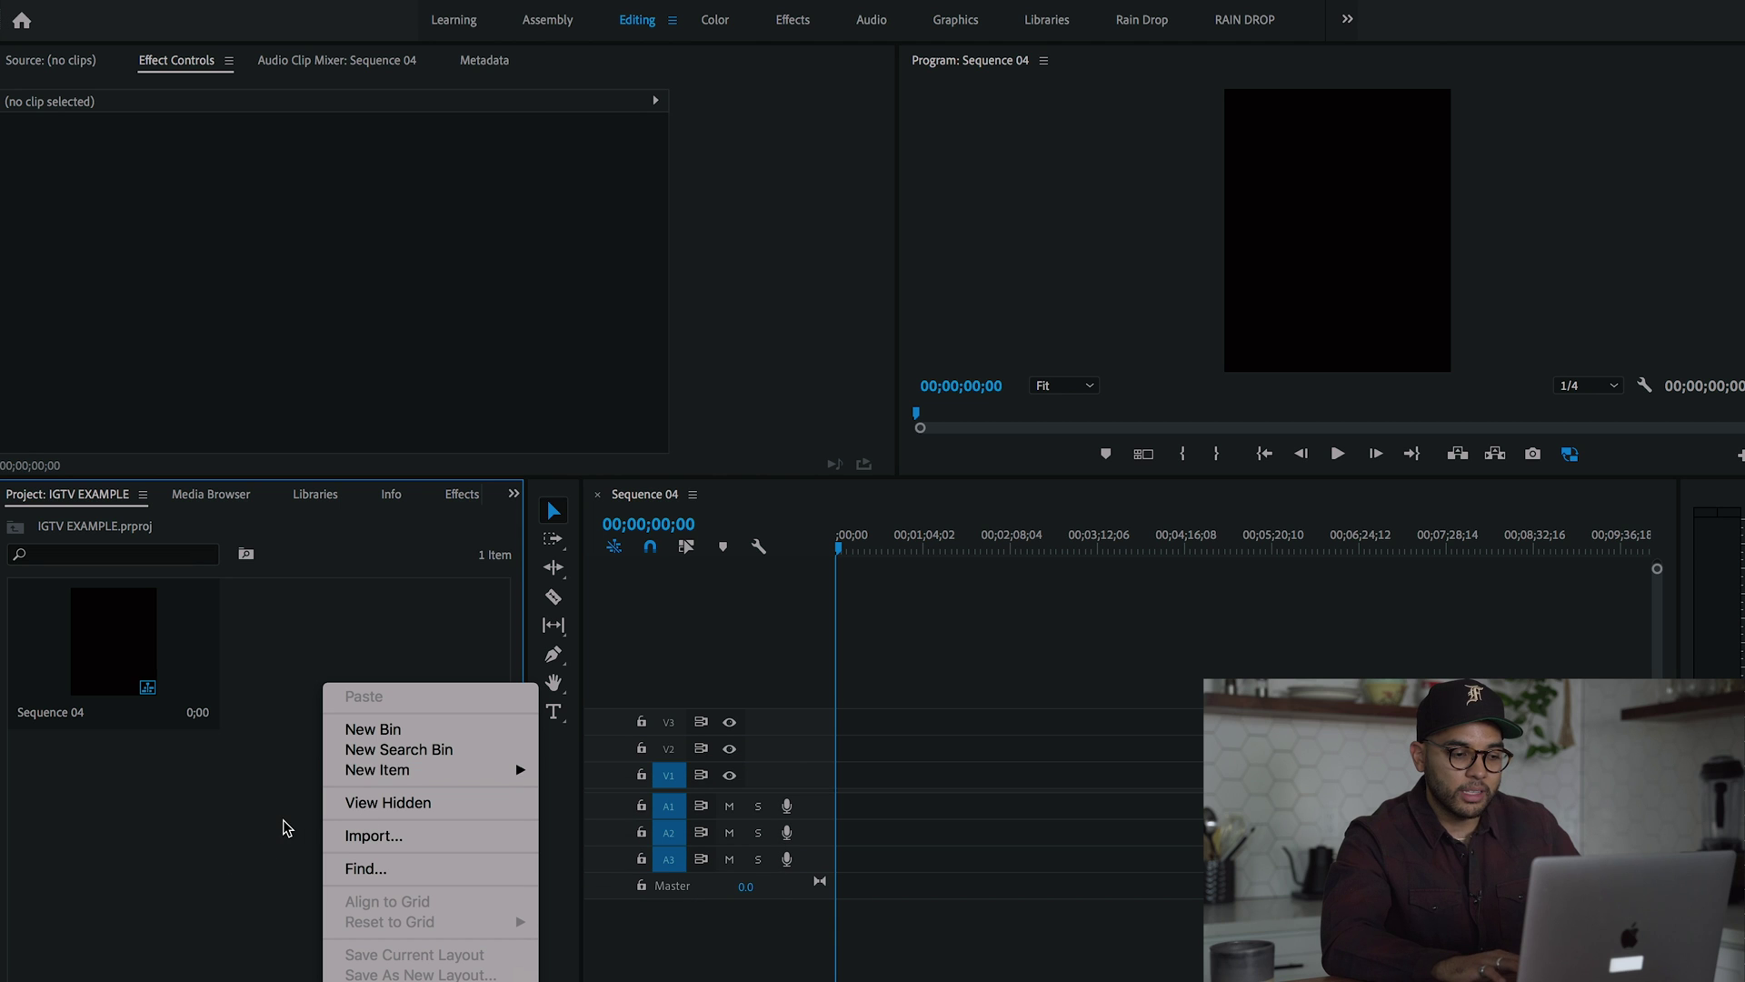
left_click(462, 638)
double_click(457, 634)
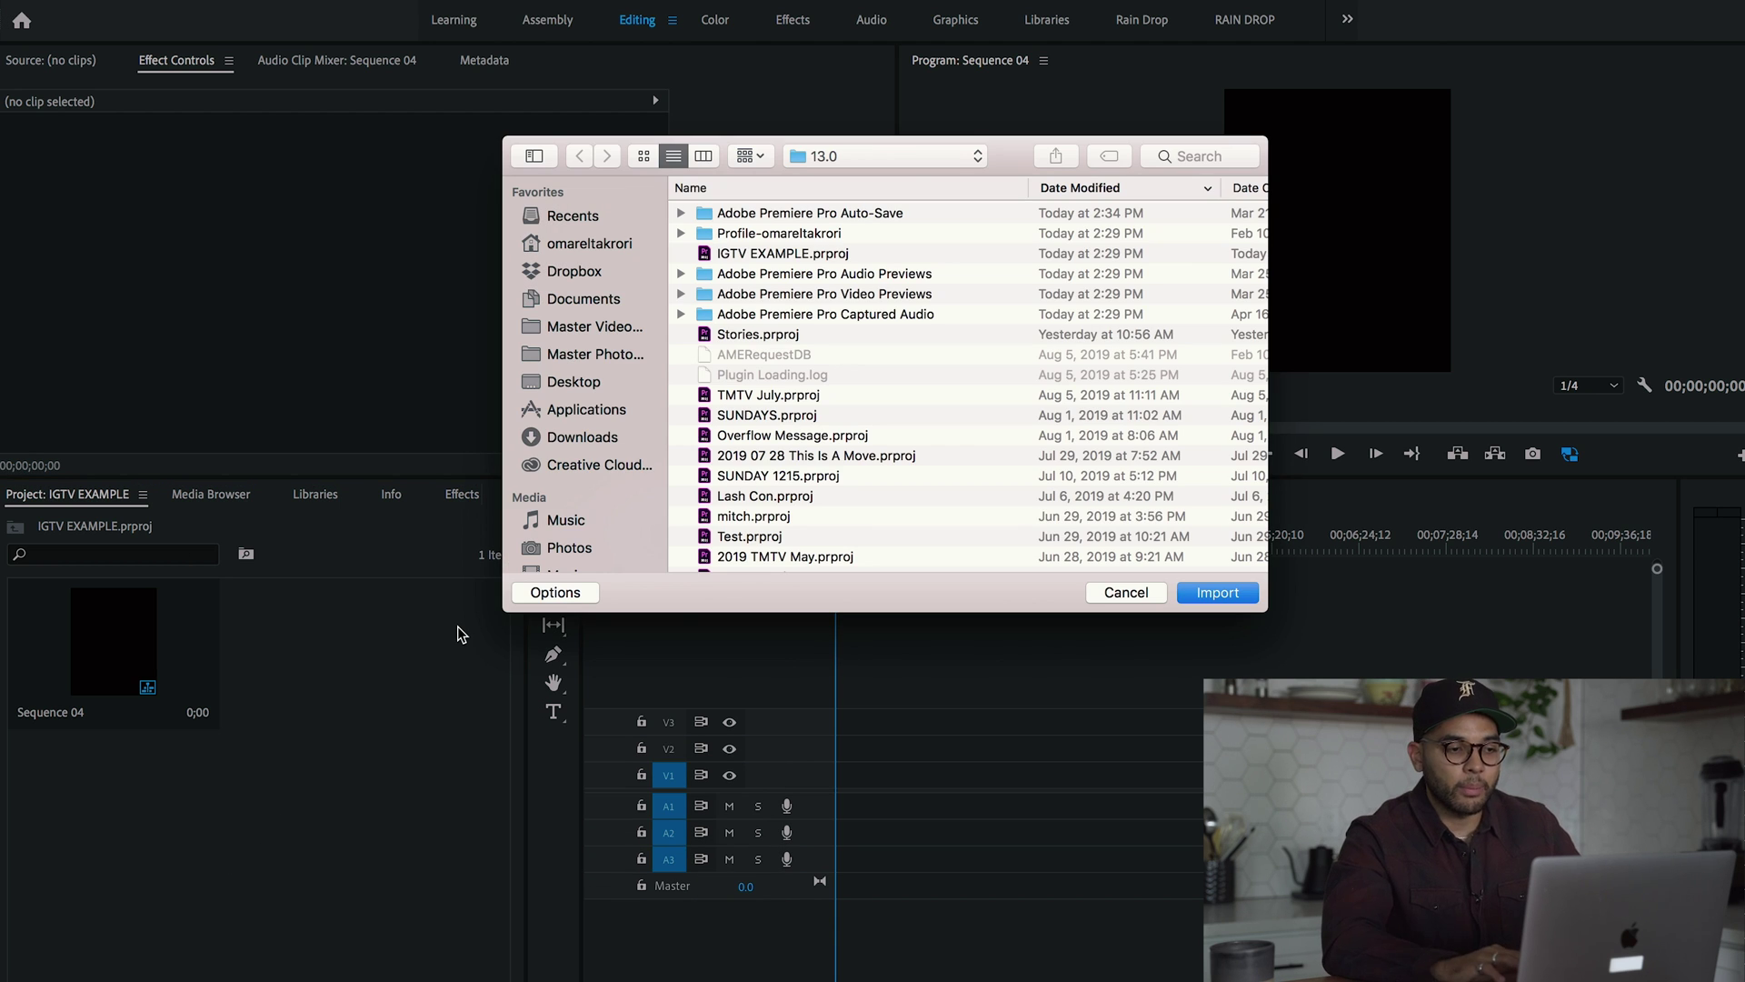
left_click(574, 382)
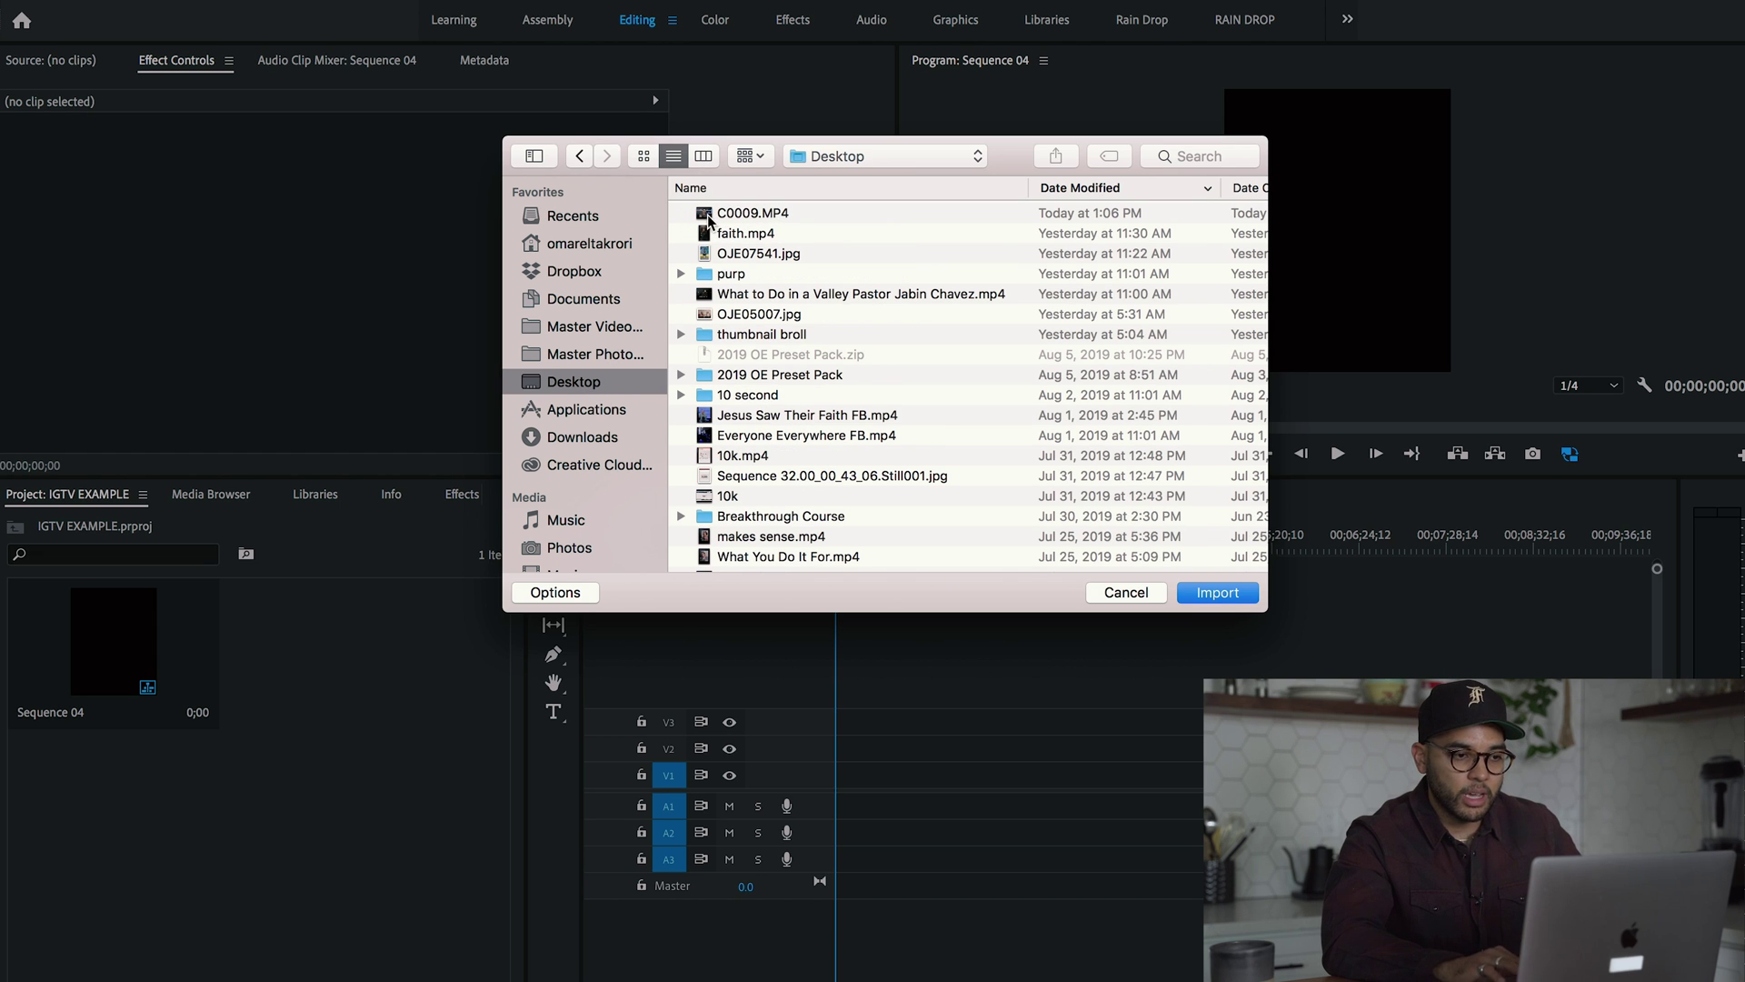
scroll(745, 241, "up", 2)
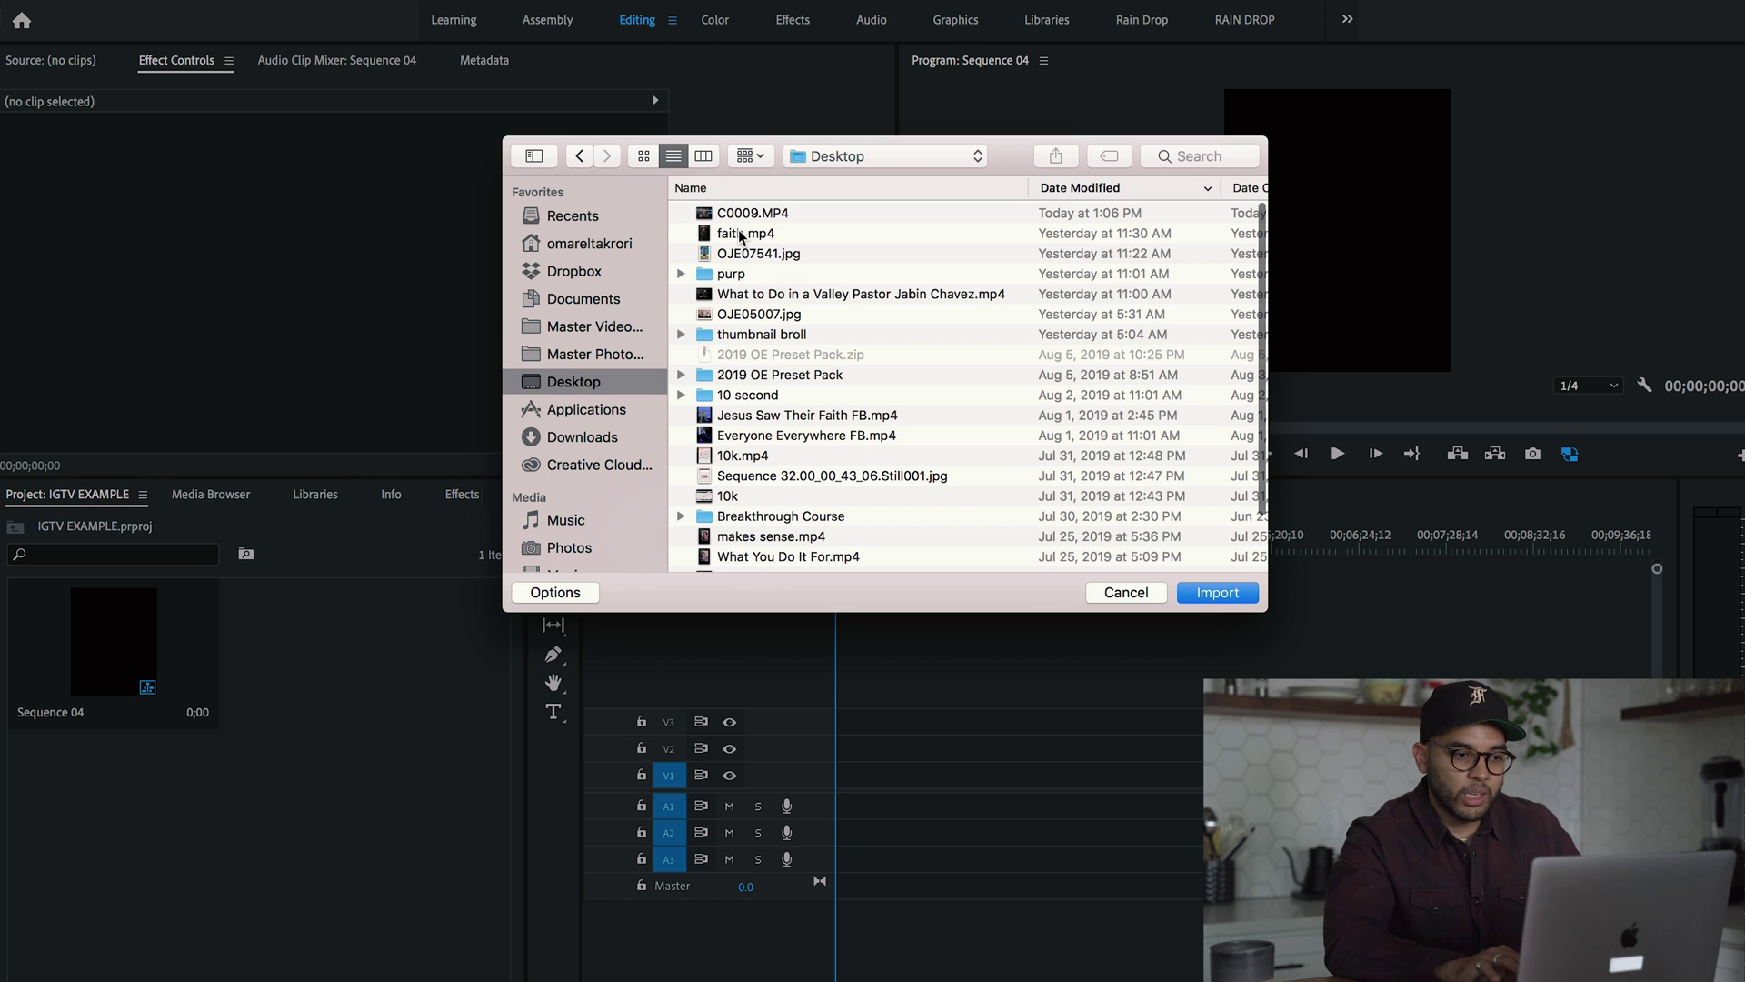
left_click_drag(782, 300, 440, 669)
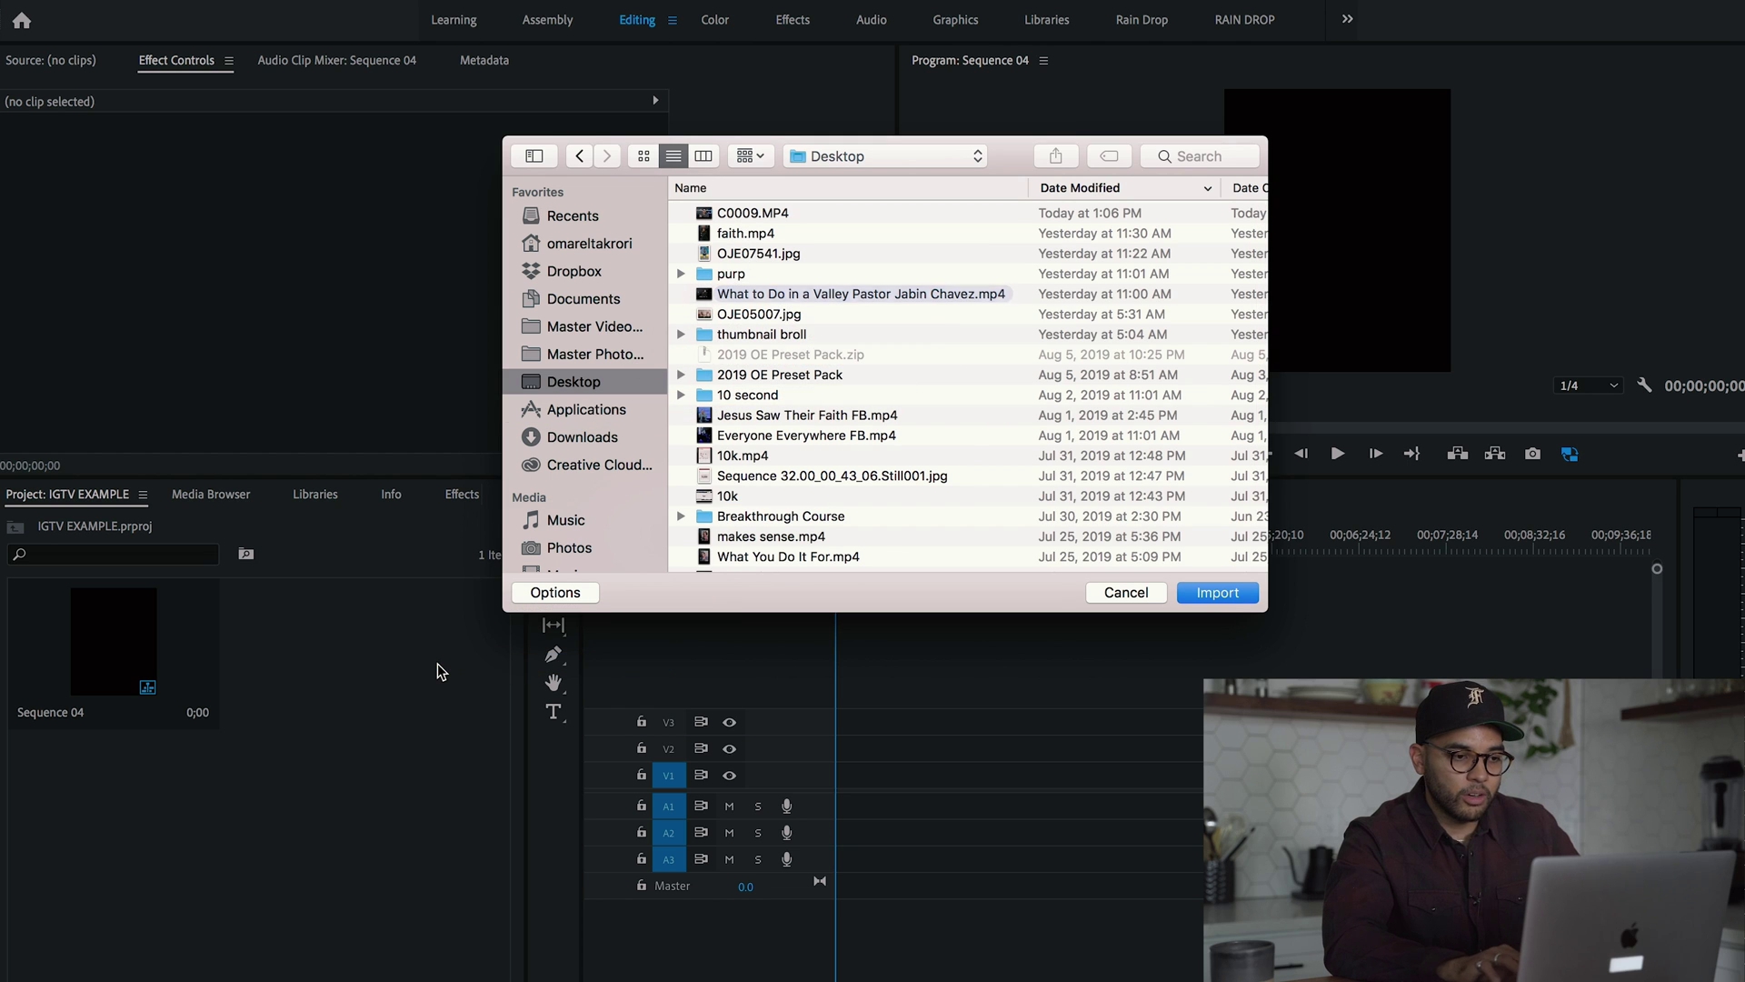
left_click(799, 297)
double_click(799, 297)
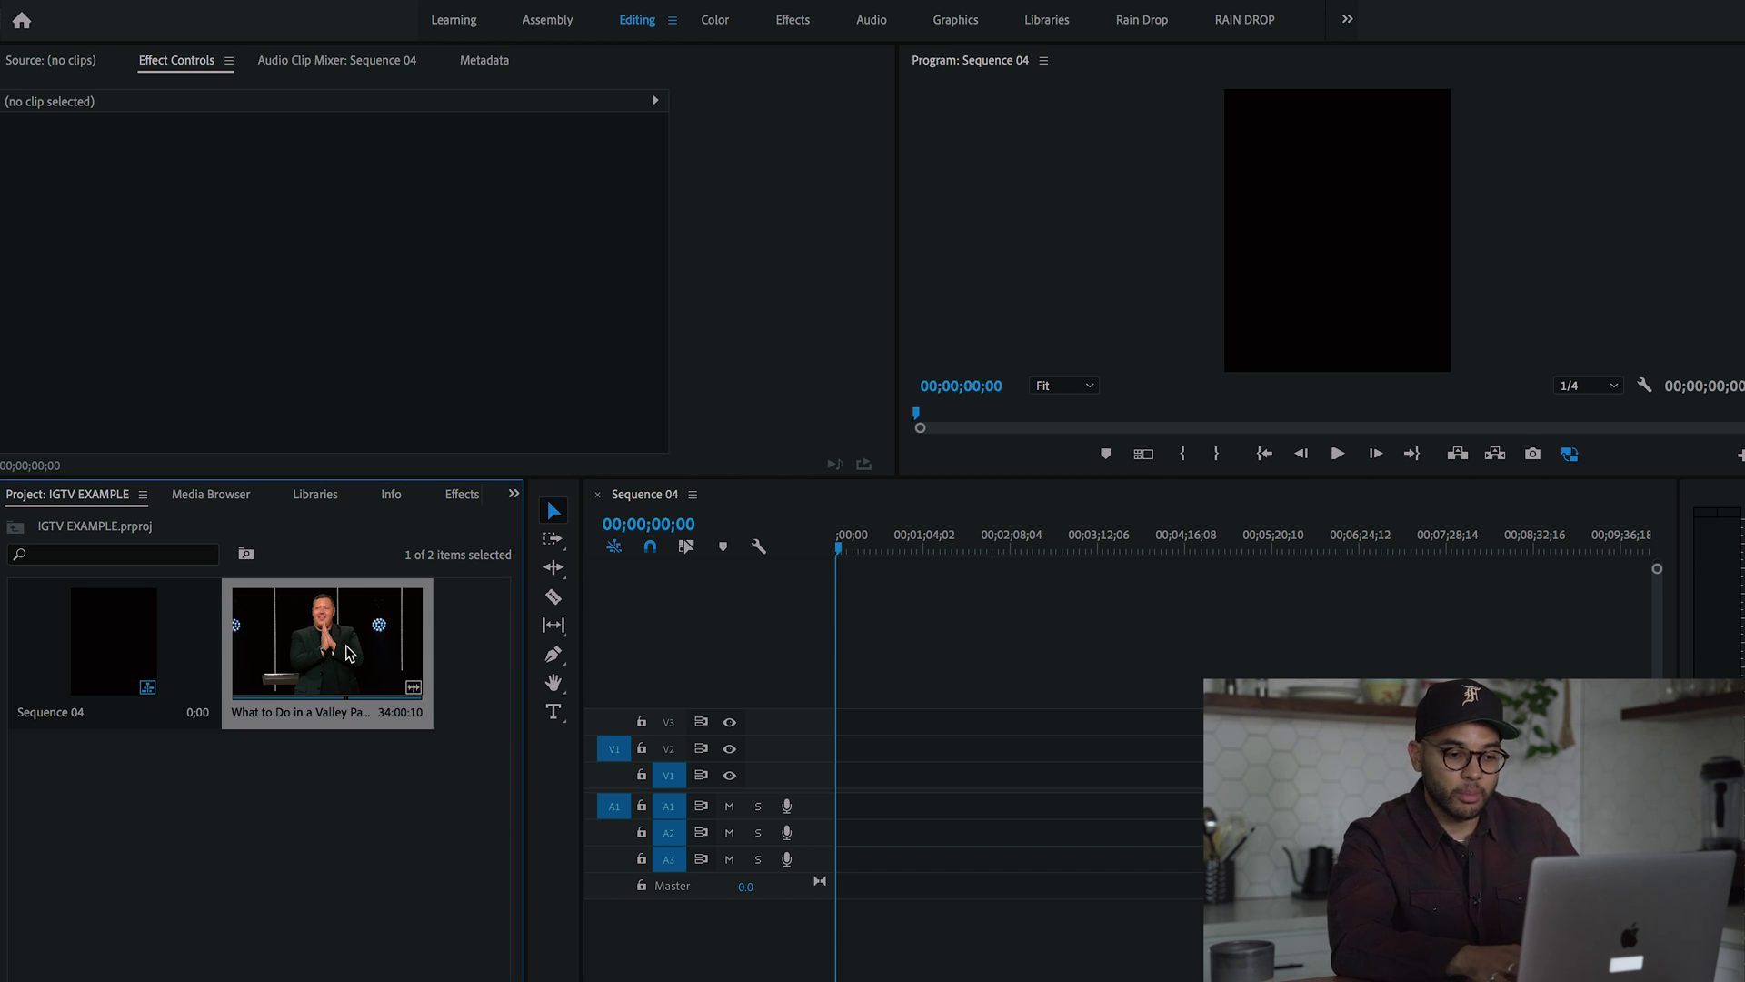
left_click_drag(348, 653, 838, 794)
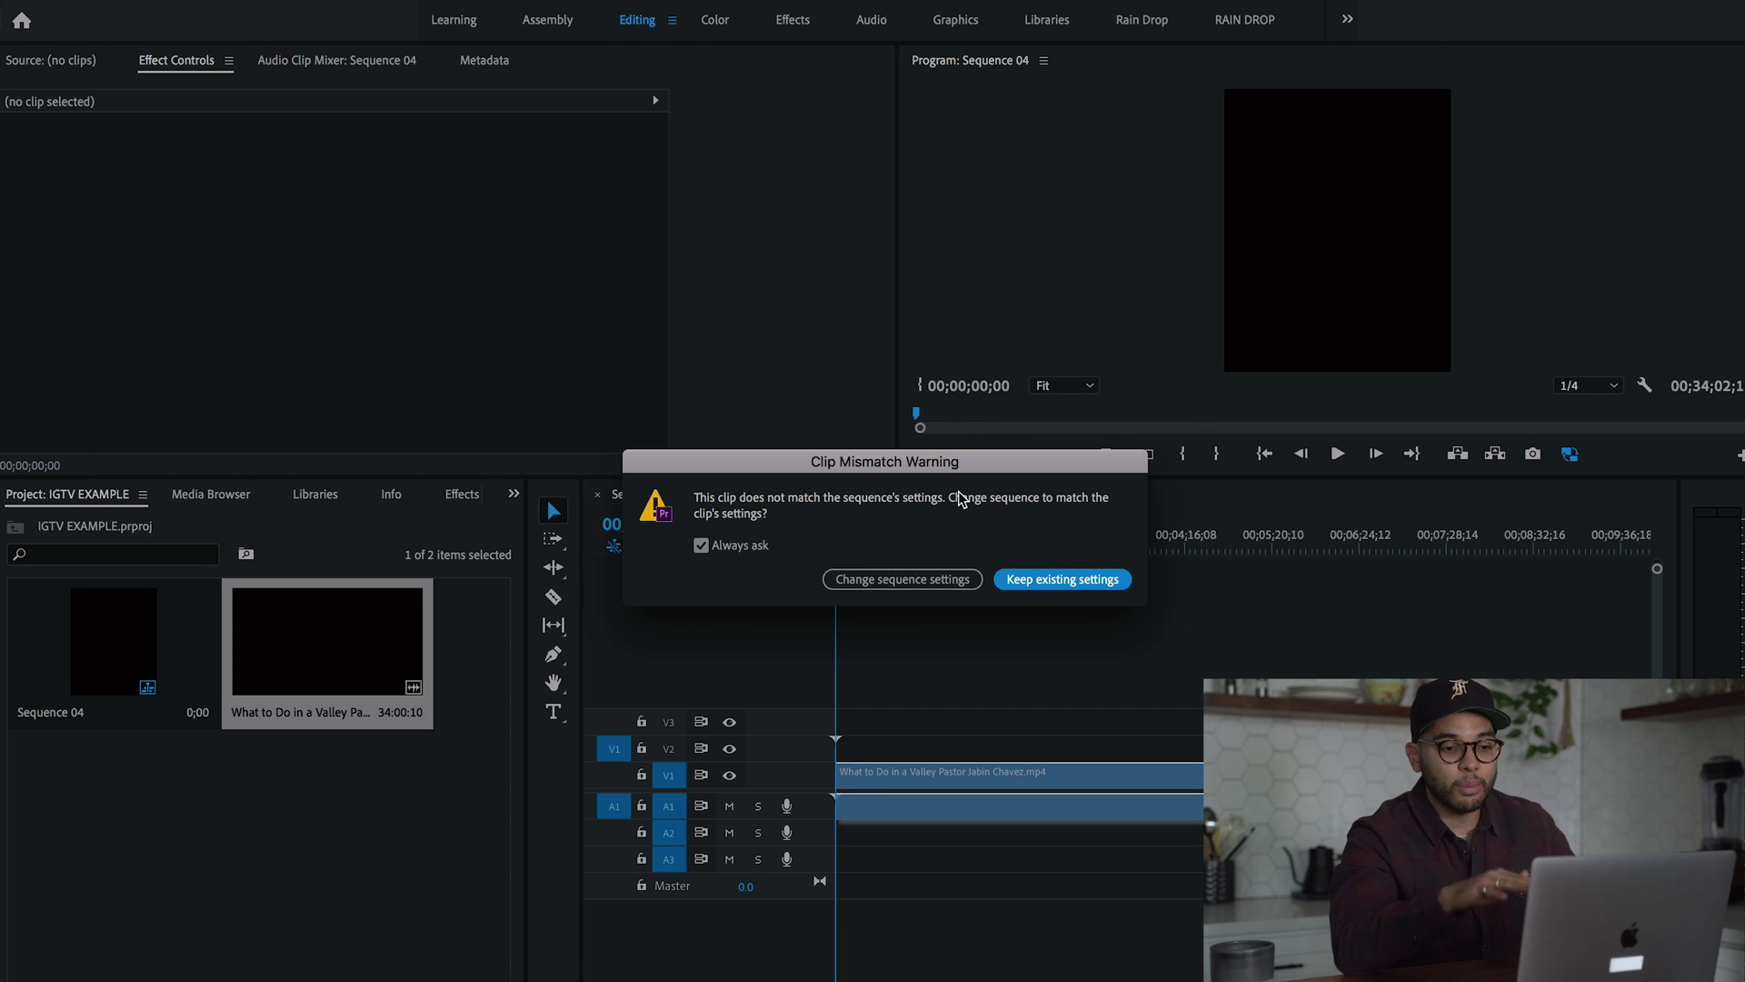
Keep Sequence 04's existing vertical settings in the Clip Mismatch Warning
left_click(1116, 583)
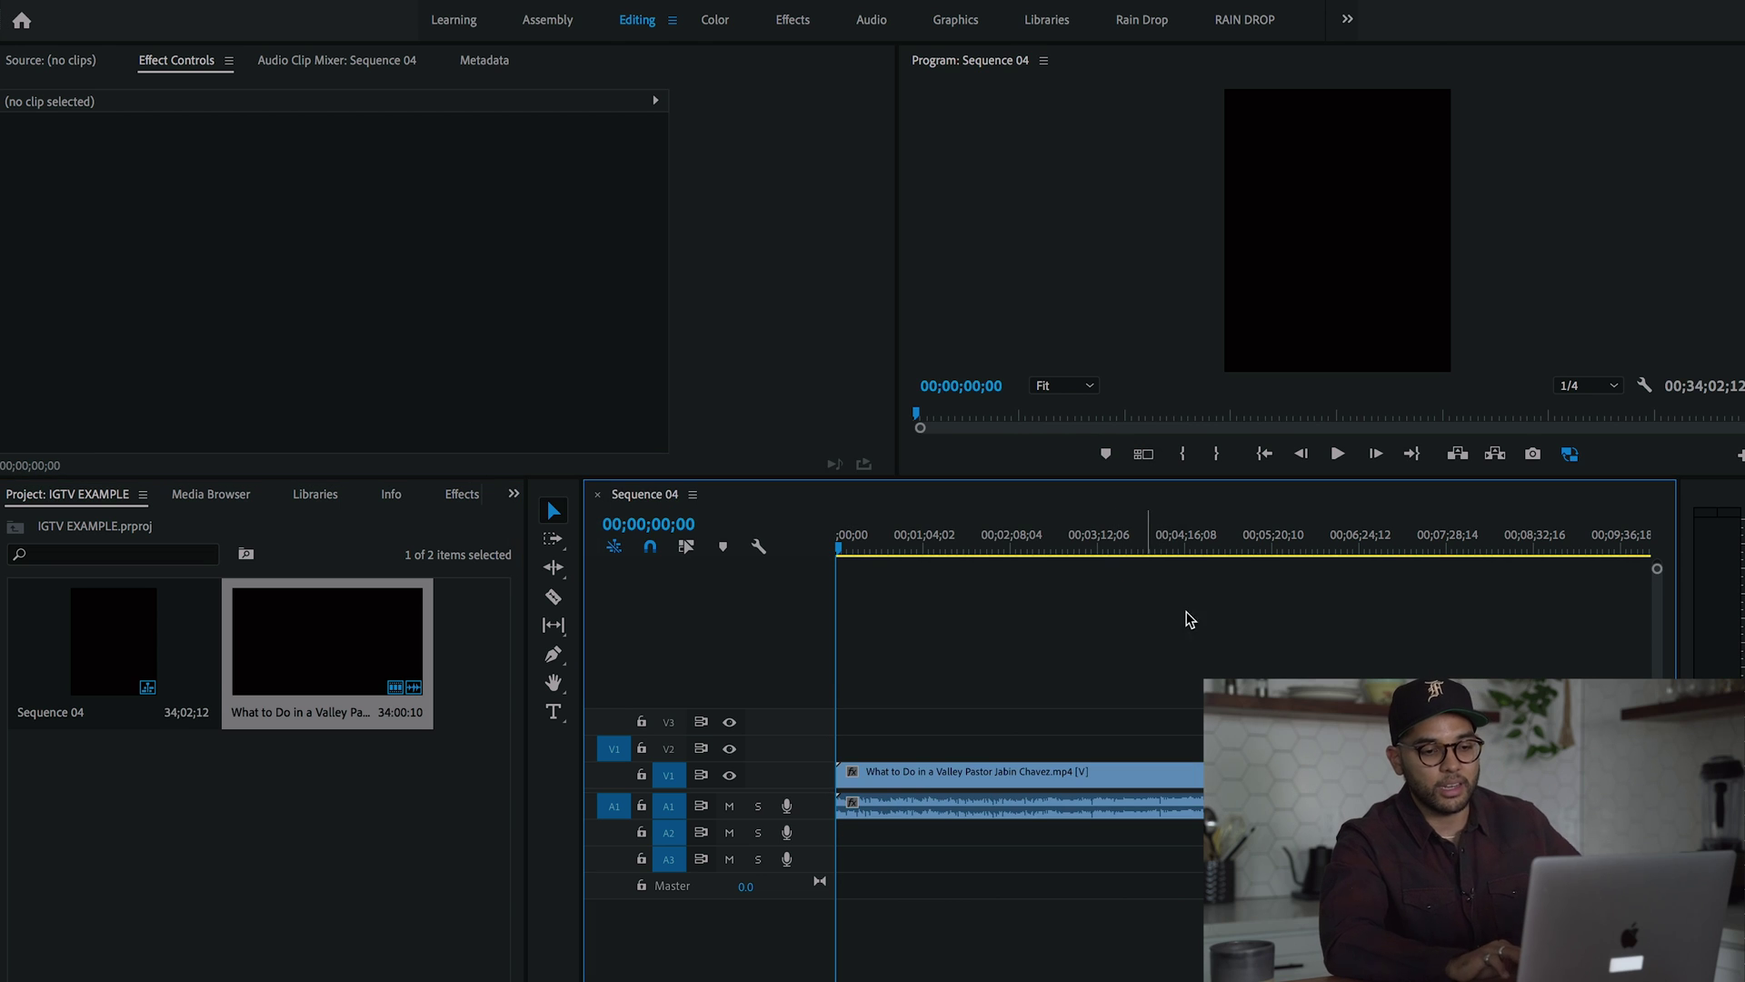
Razor-cut the sermon clip at 12;43;00 and at about 16;12;12
key("backslash")
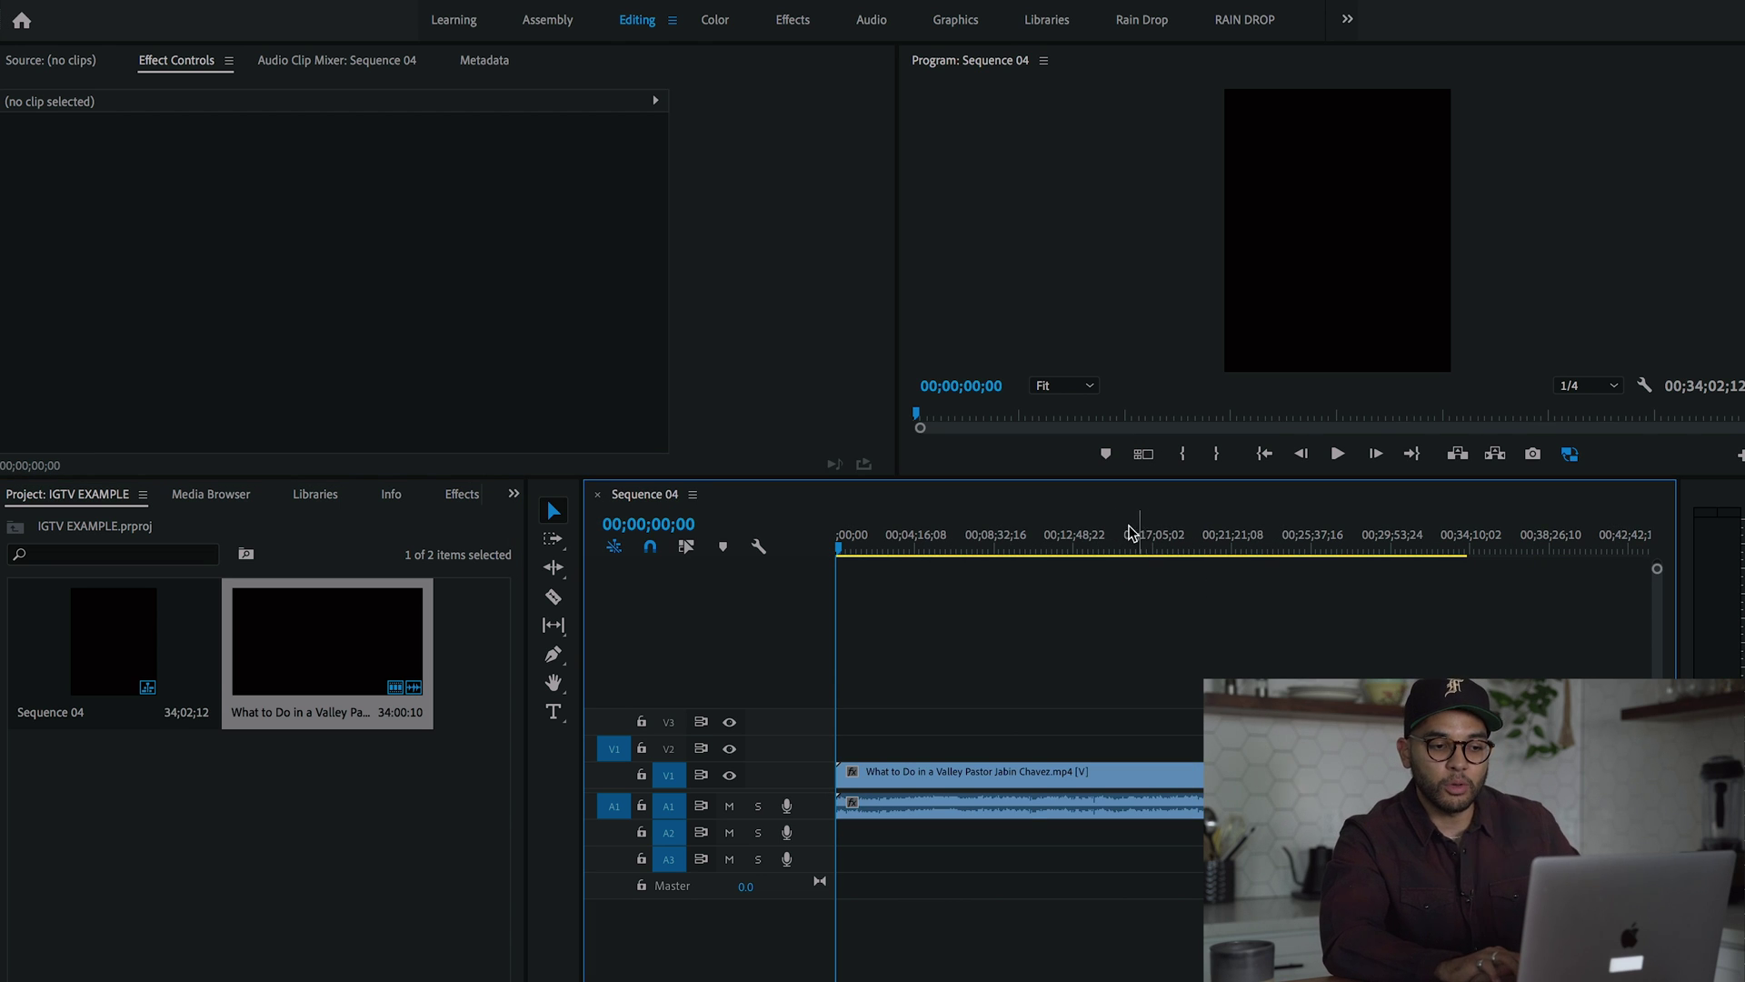
left_click(1035, 536)
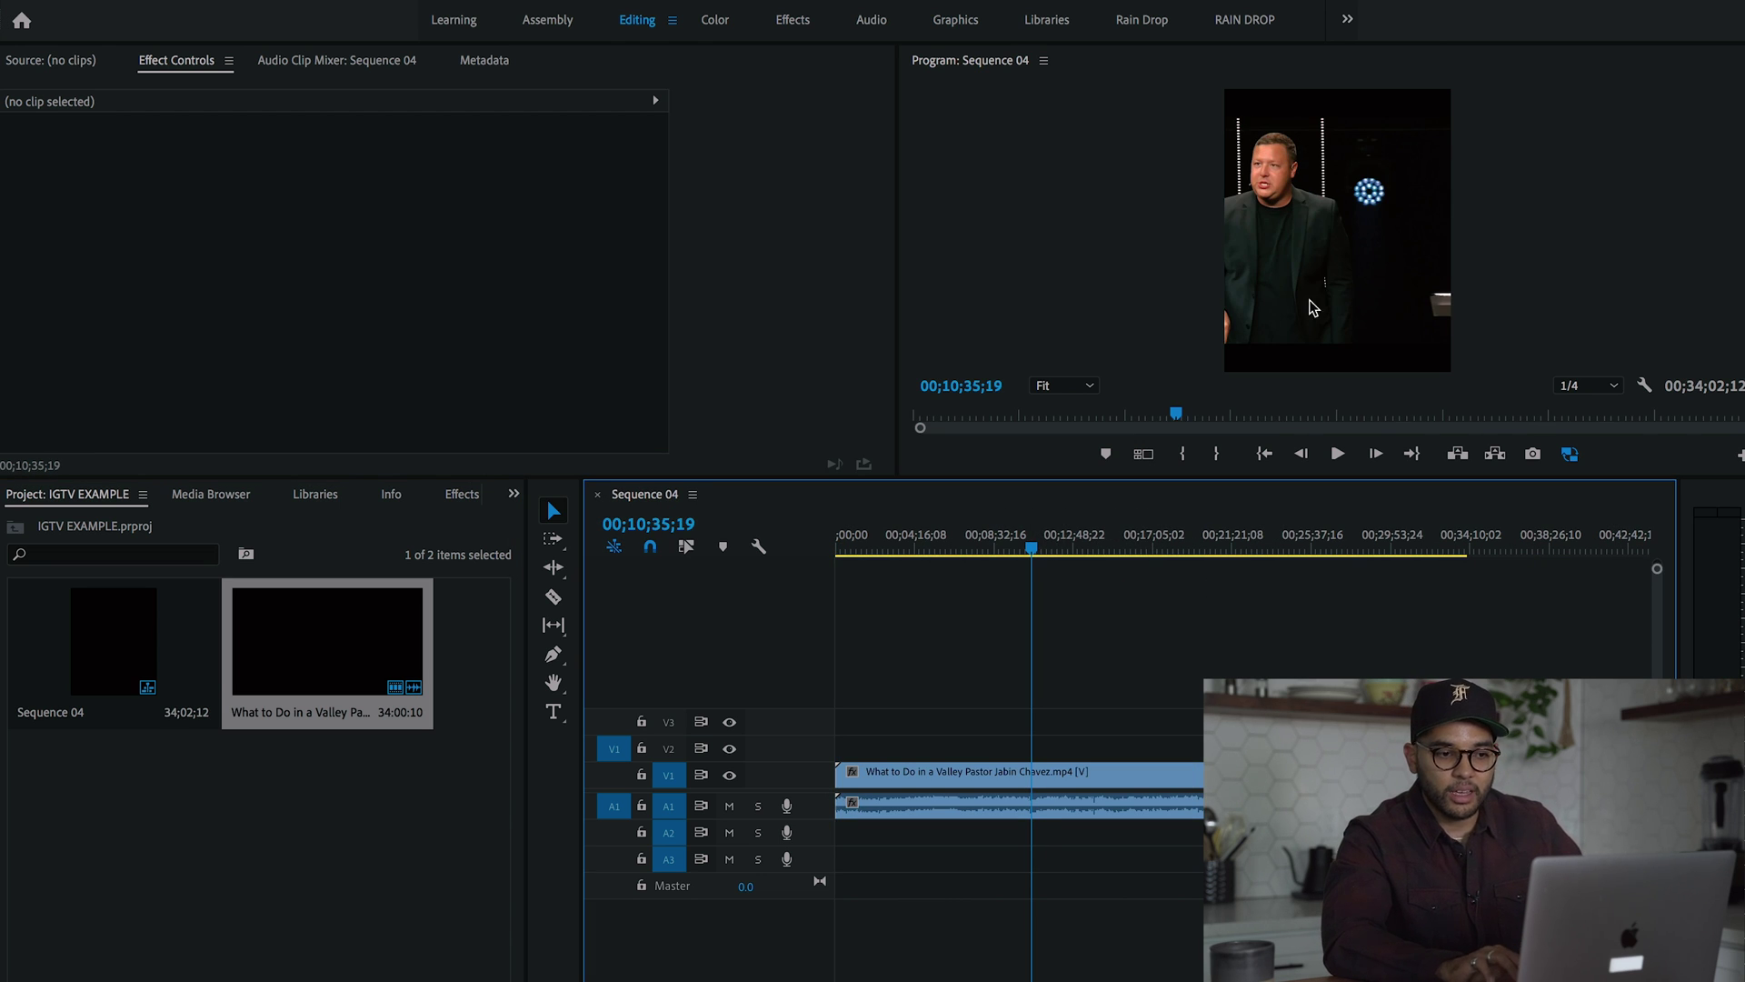
left_click_drag(1005, 476, 1016, 678)
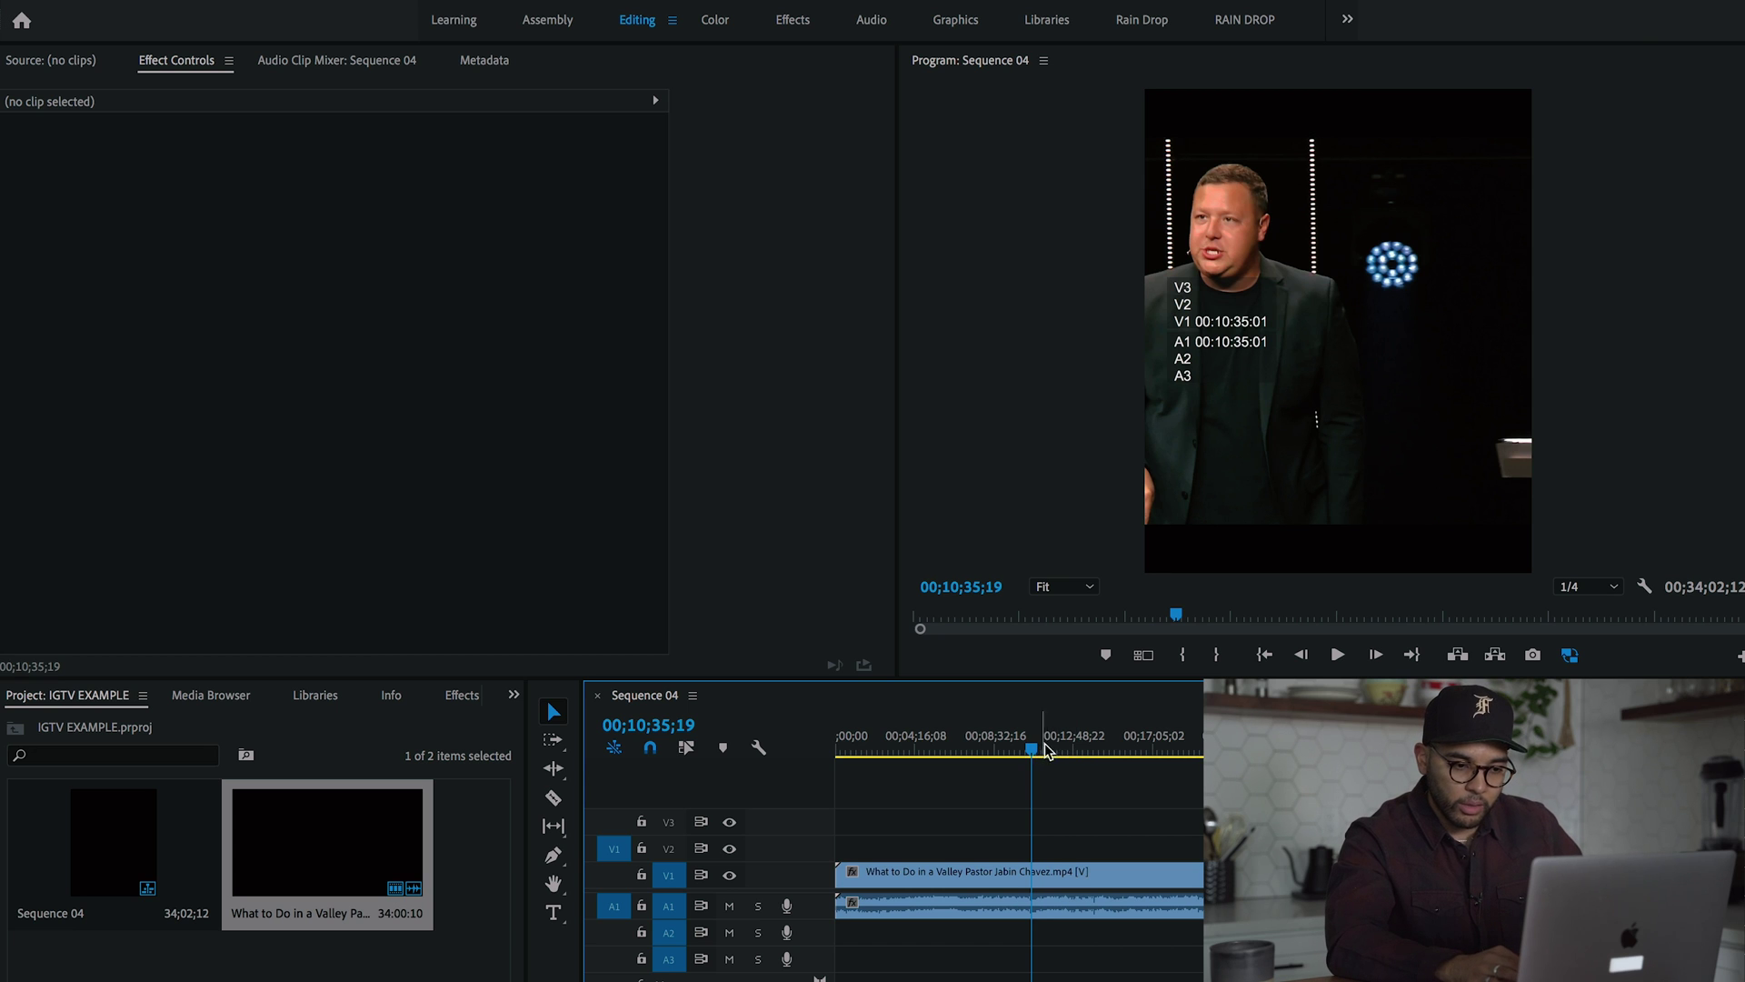
left_click(1075, 748)
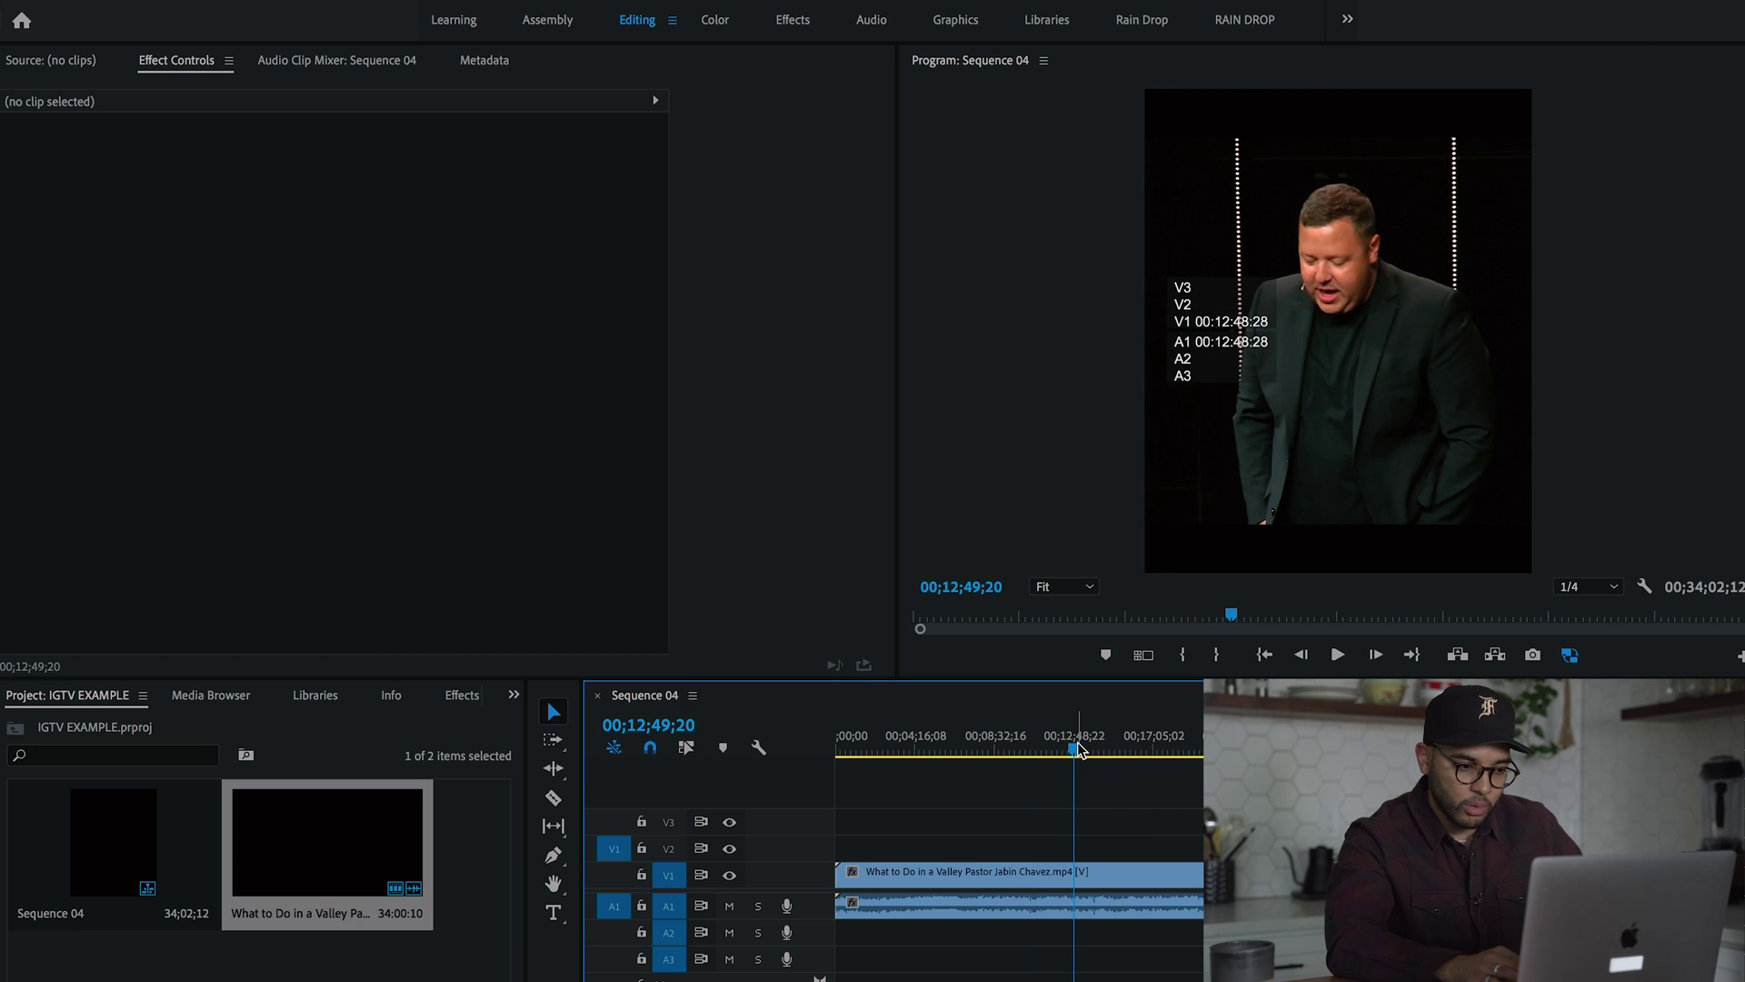
left_click(1072, 746)
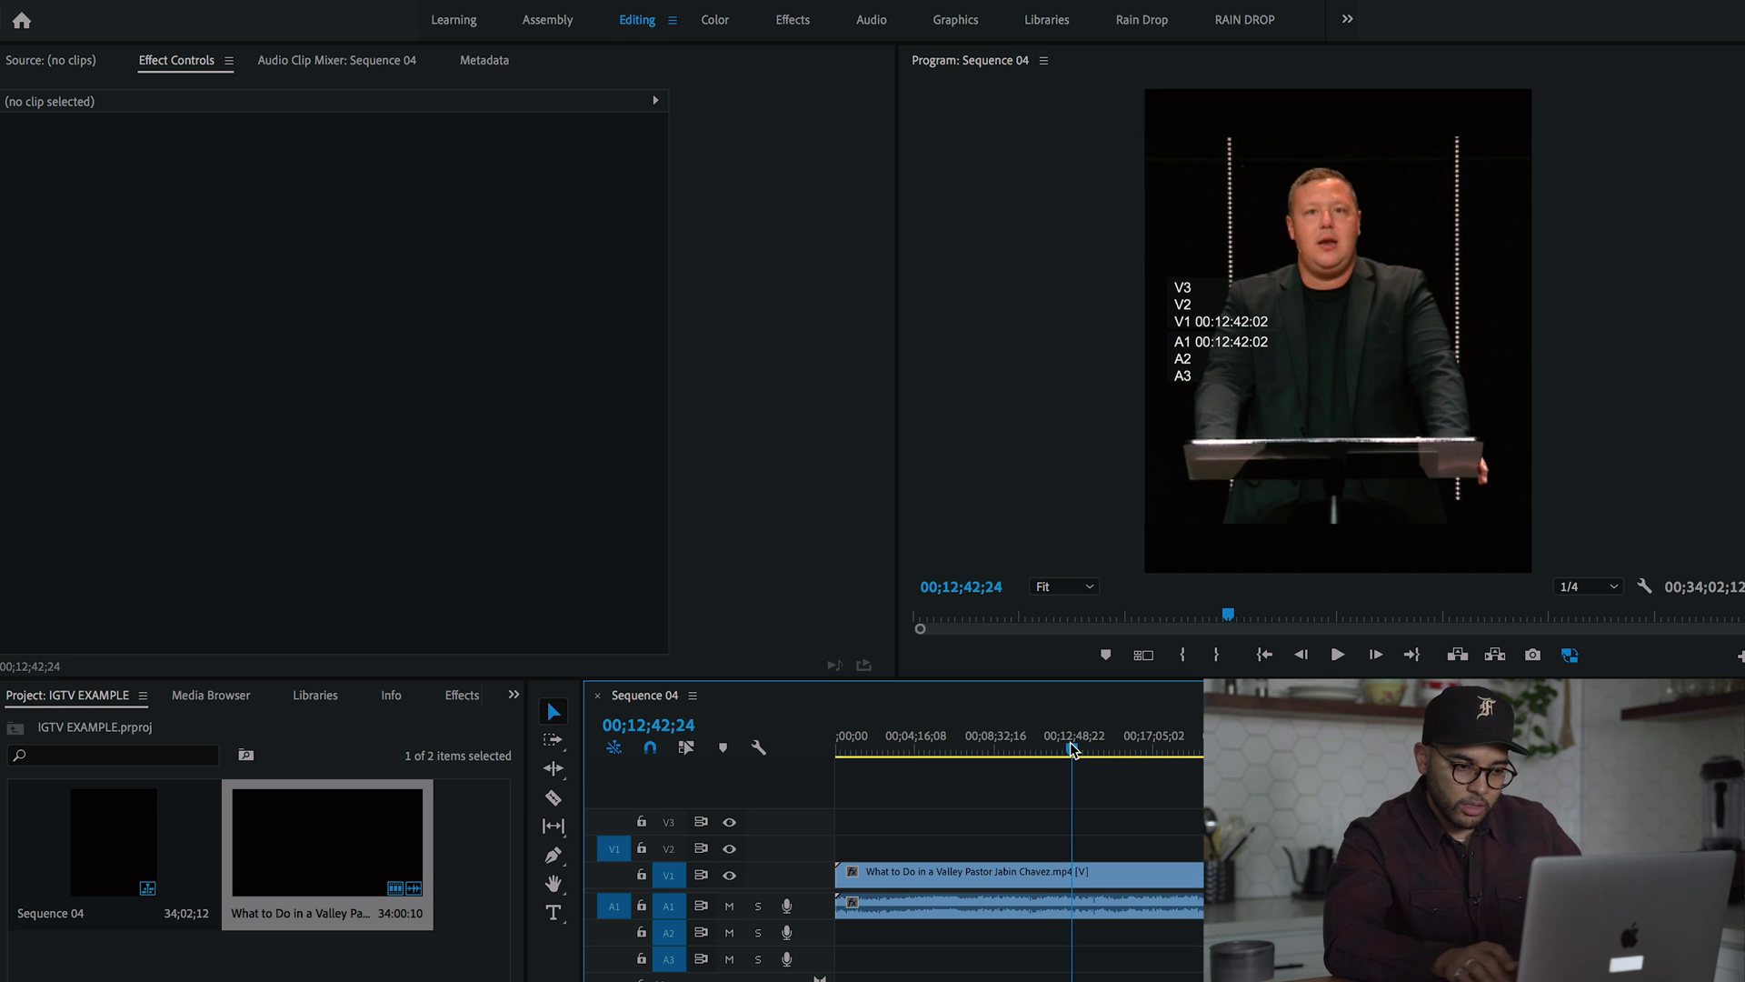
key("space")
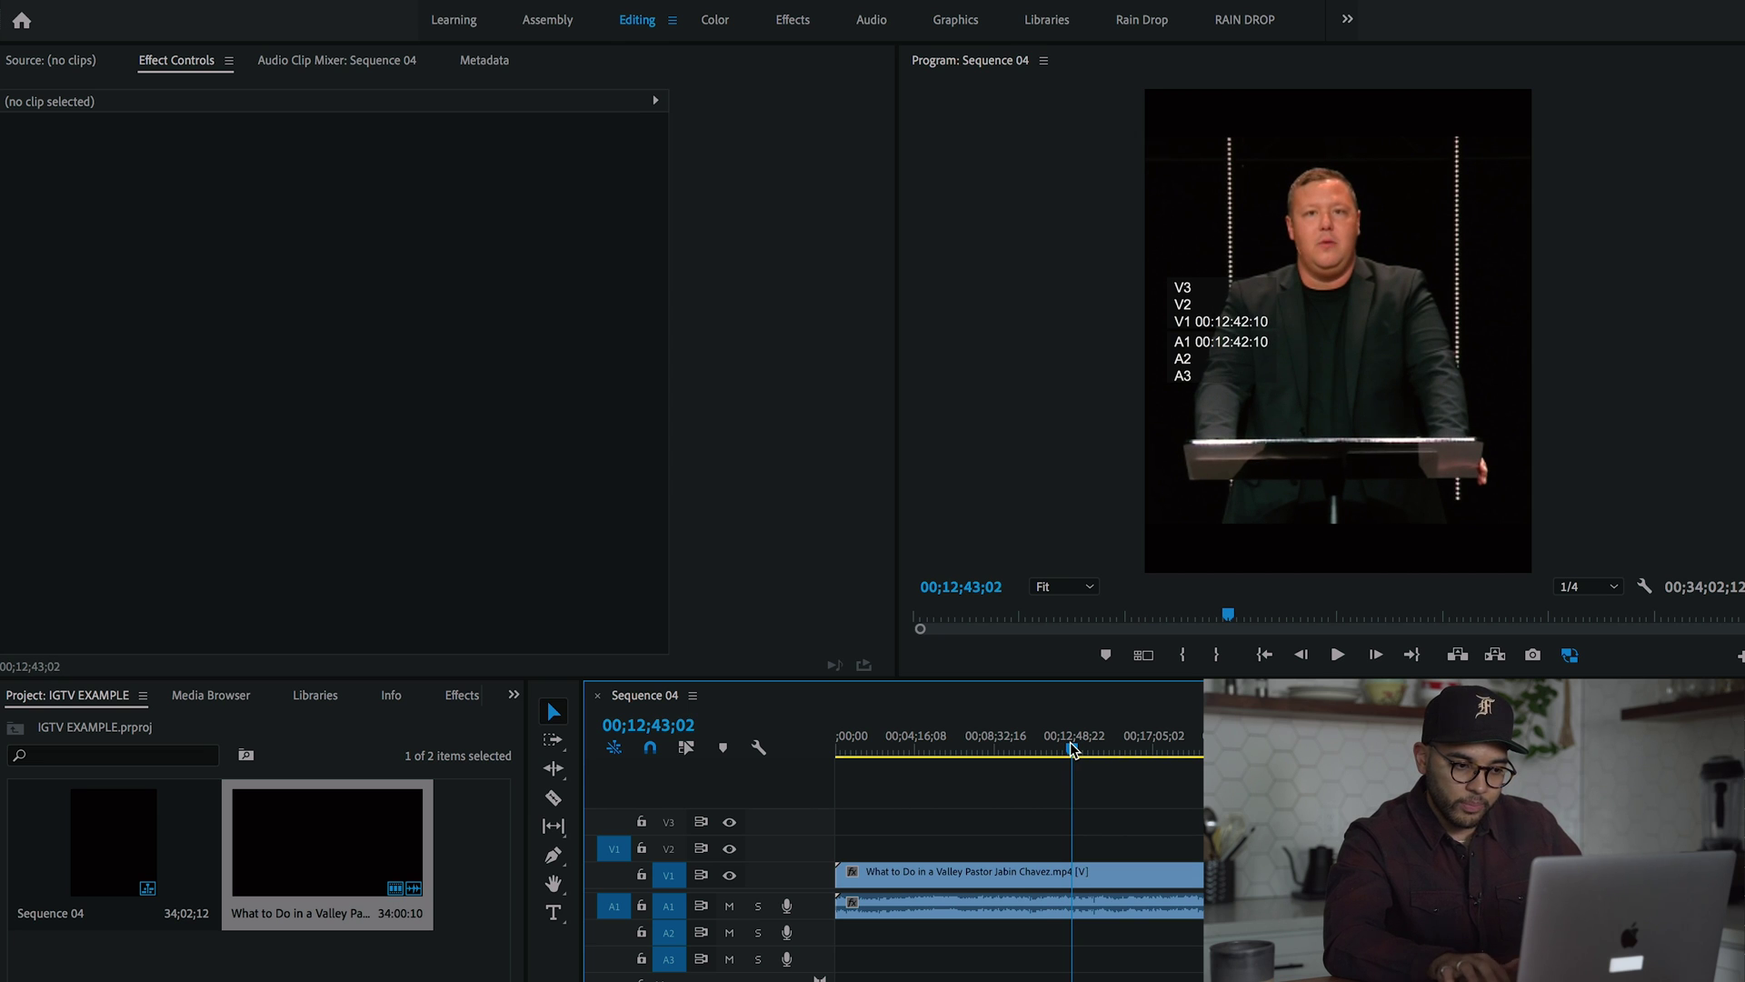
key("space")
key("c")
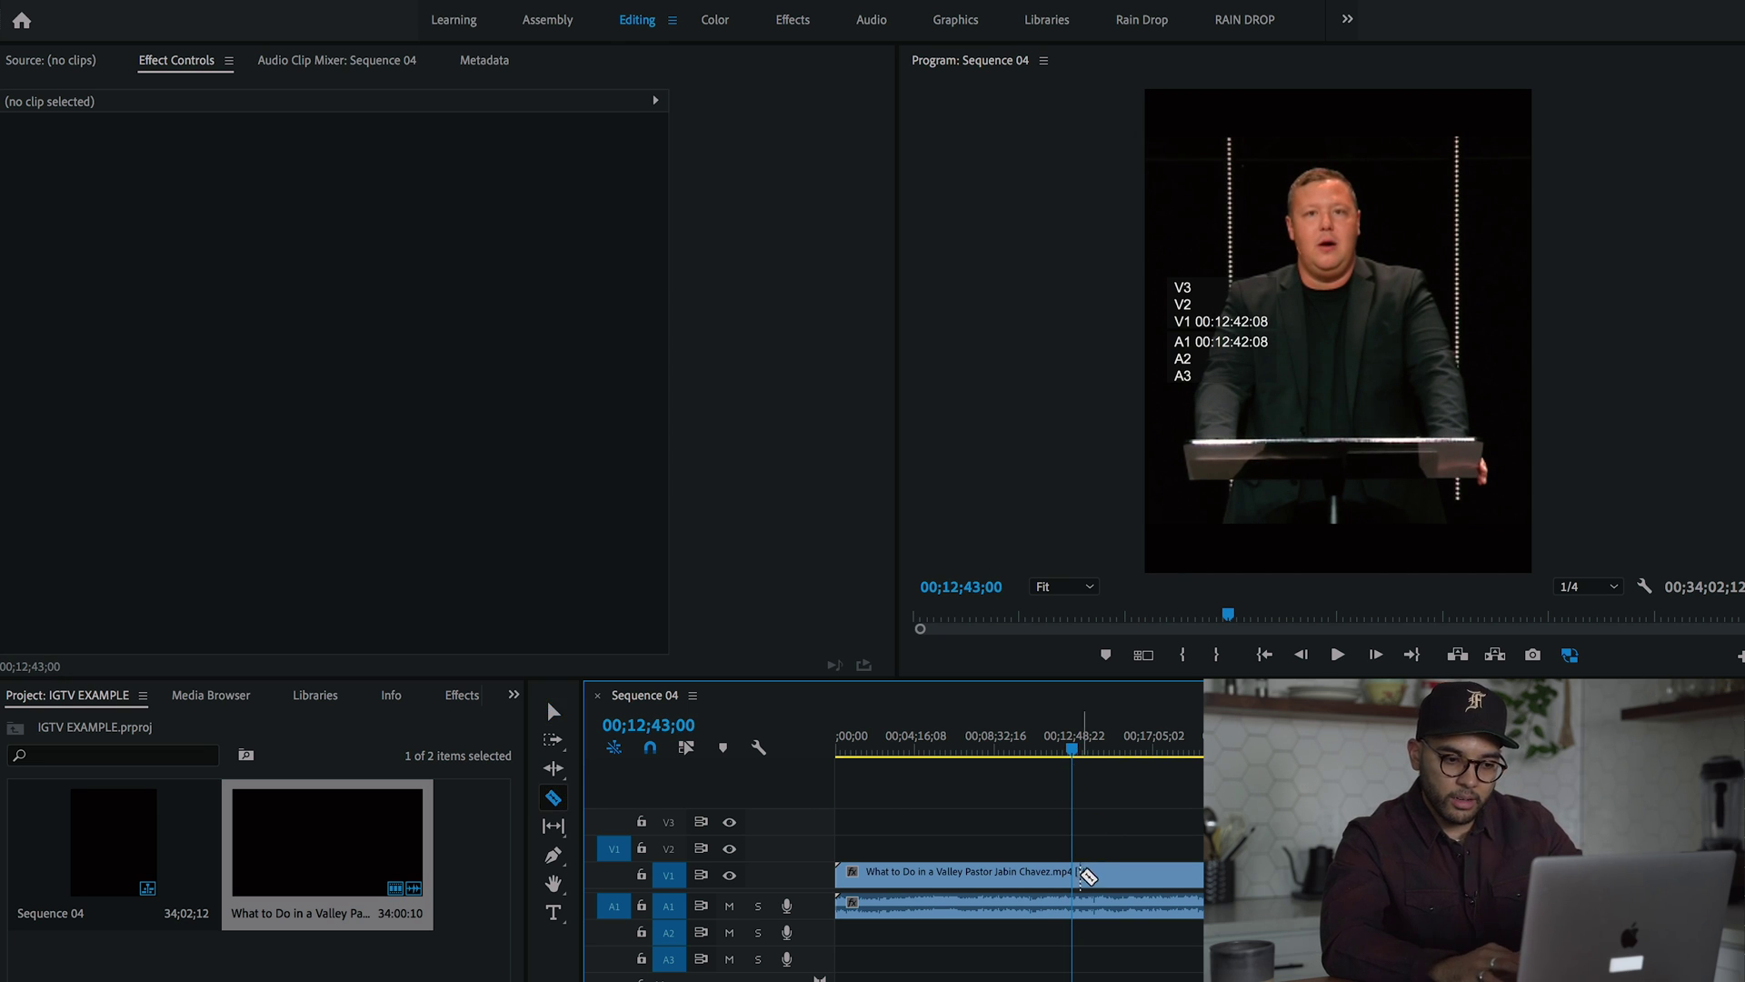
left_click(1082, 875)
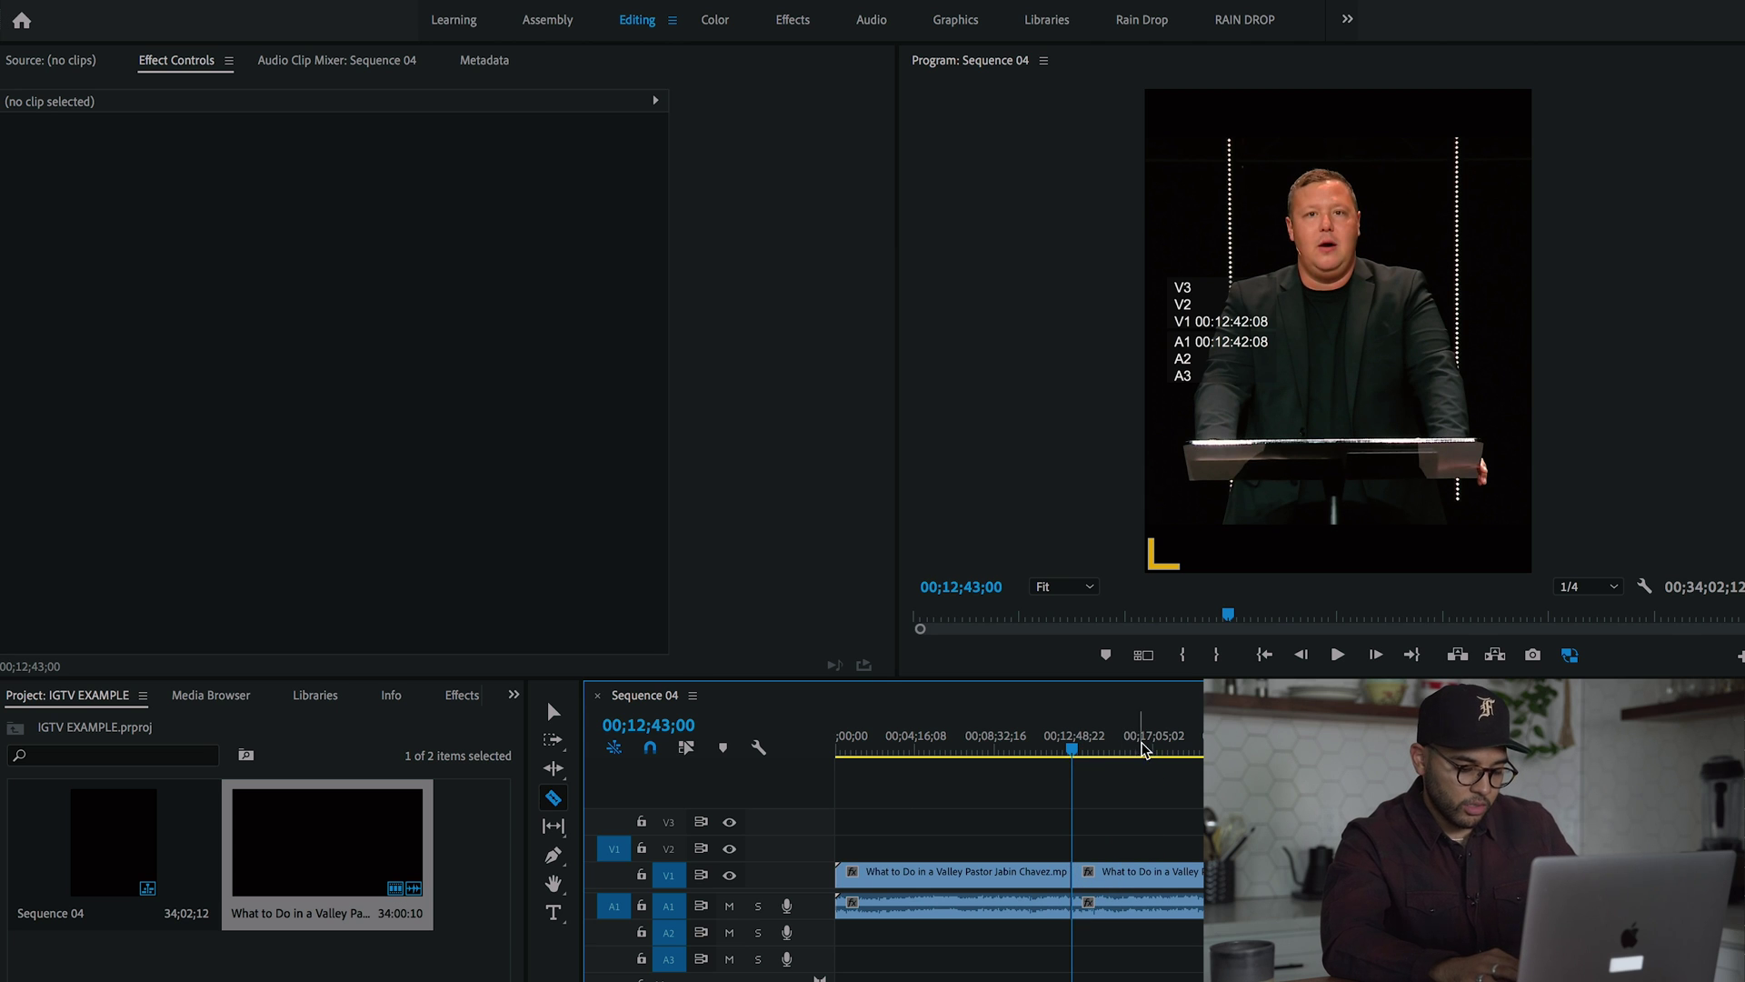
mouse_move(1144, 747)
left_mouse_down()
mouse_move(1222, 748)
mouse_move(1120, 741)
mouse_move(1140, 739)
left_mouse_up()
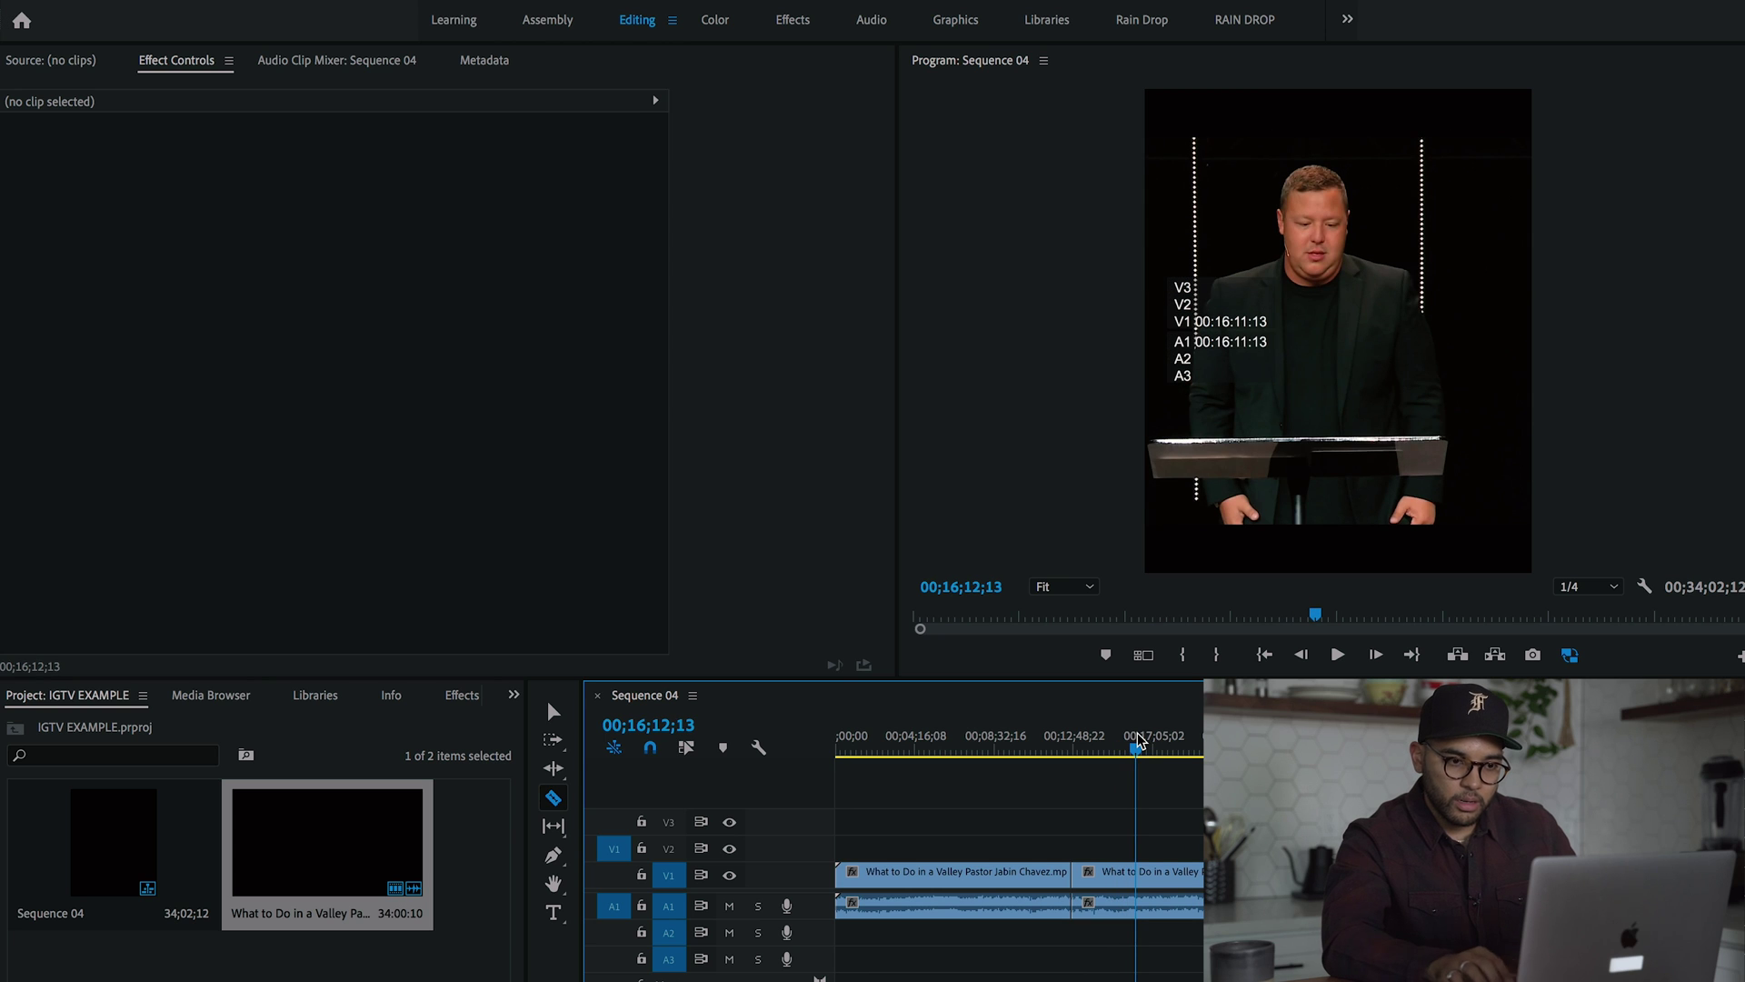
left_click(1140, 883)
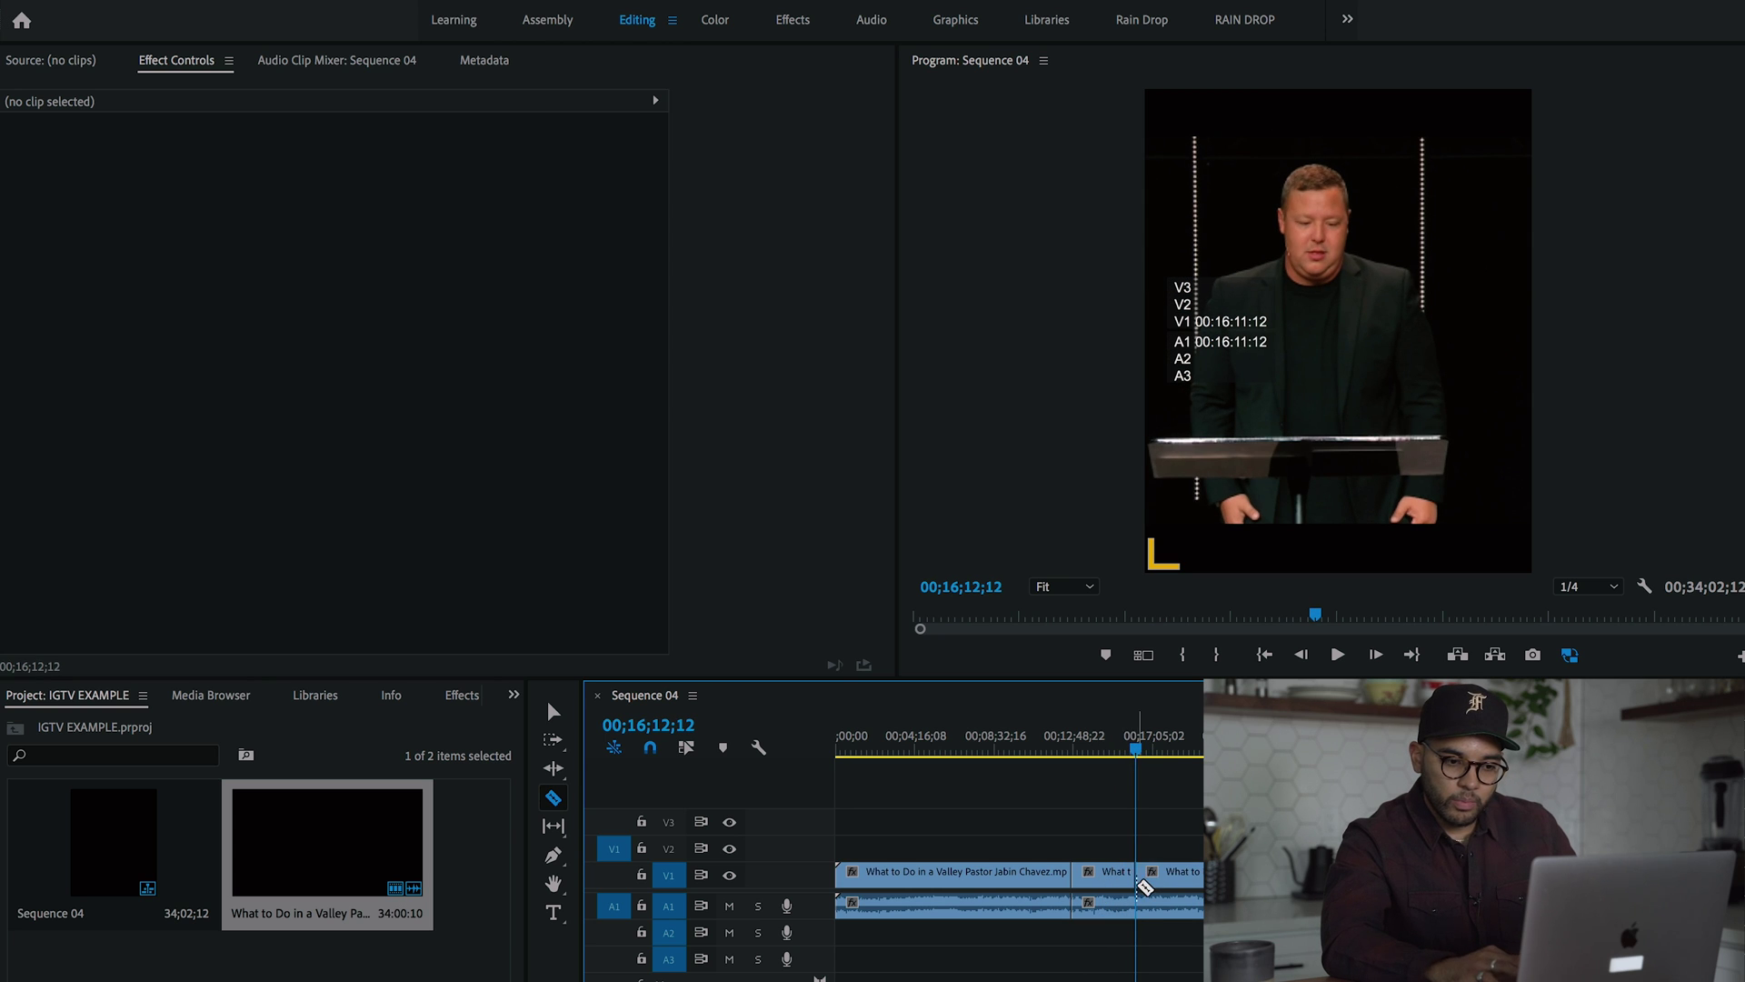
Delete the parts before and after the excerpt and close the gap so it starts at zero
key("v")
left_click(1171, 895)
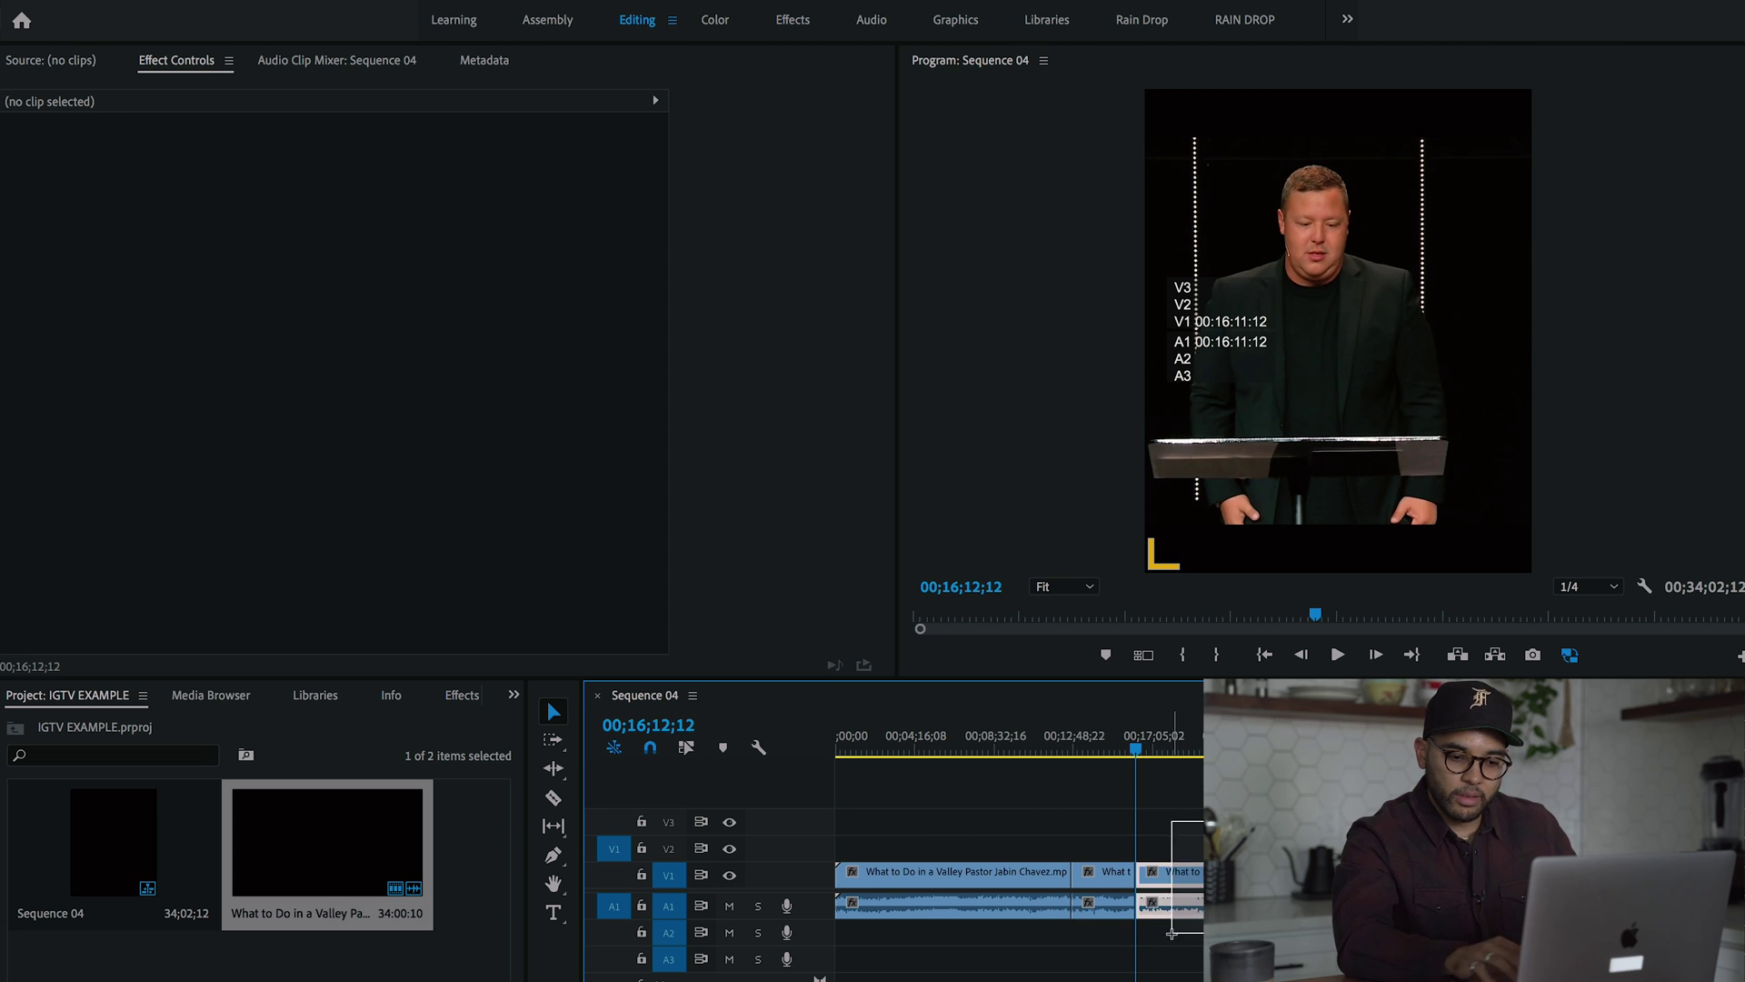
key("Delete")
left_click(1039, 878)
key("Delete")
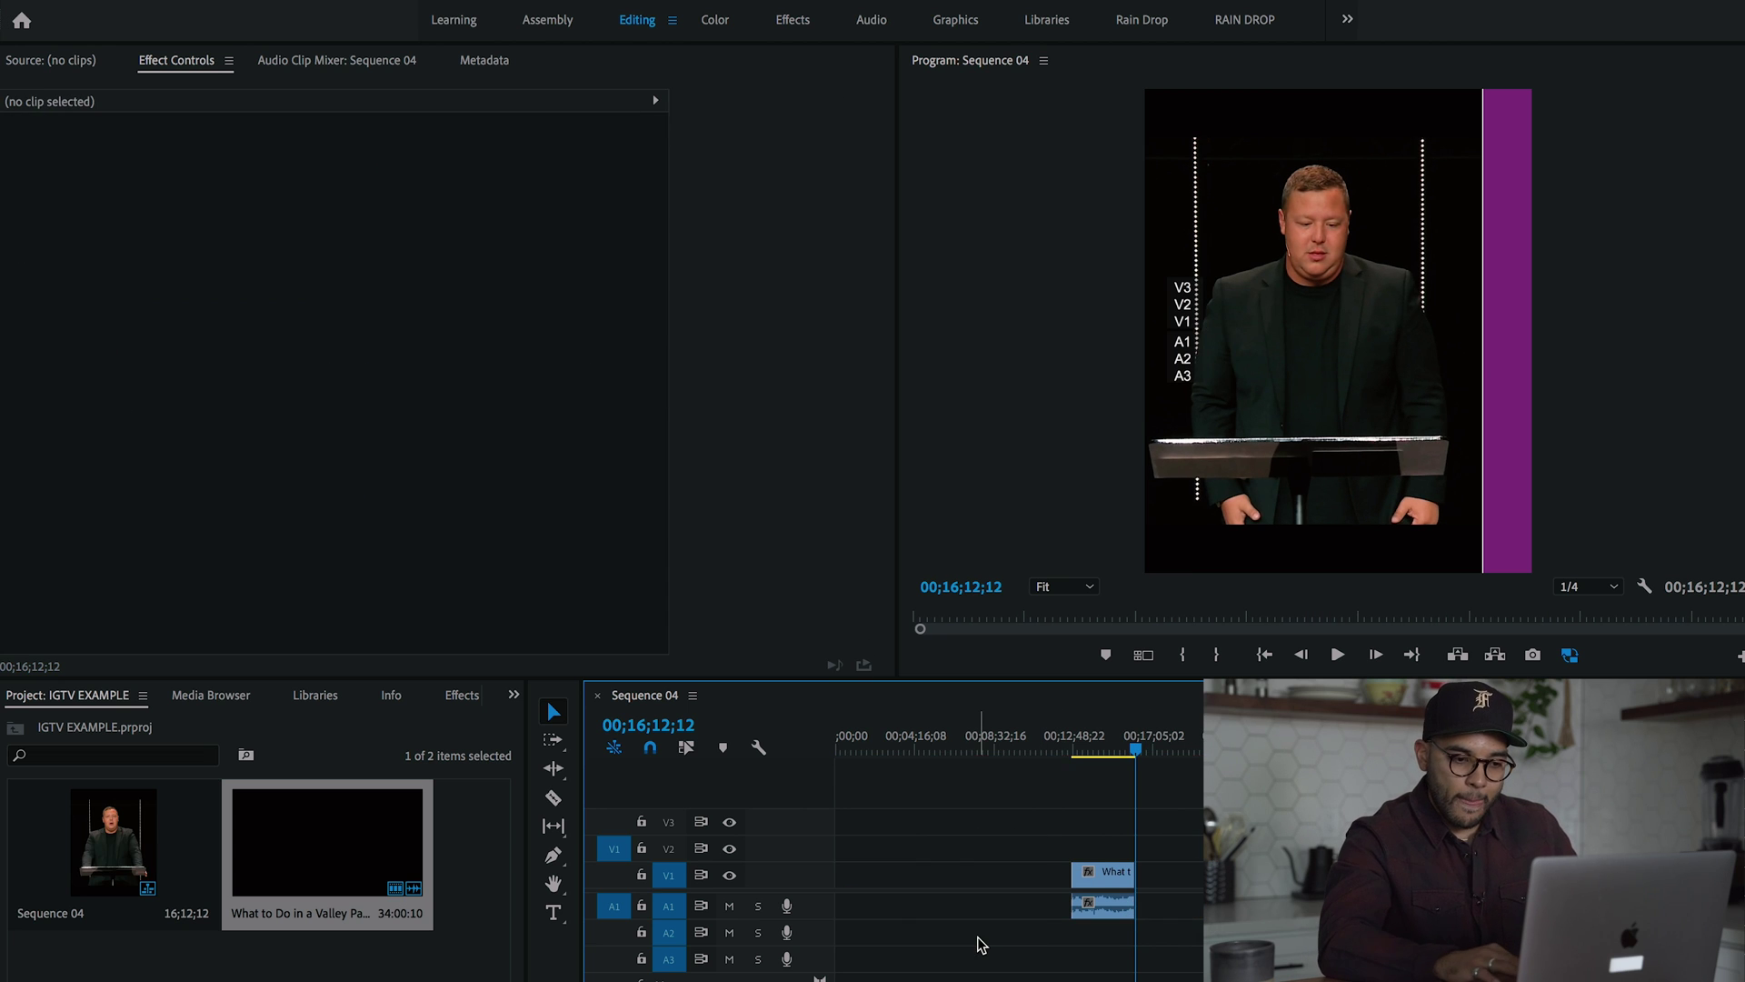
left_click(938, 883)
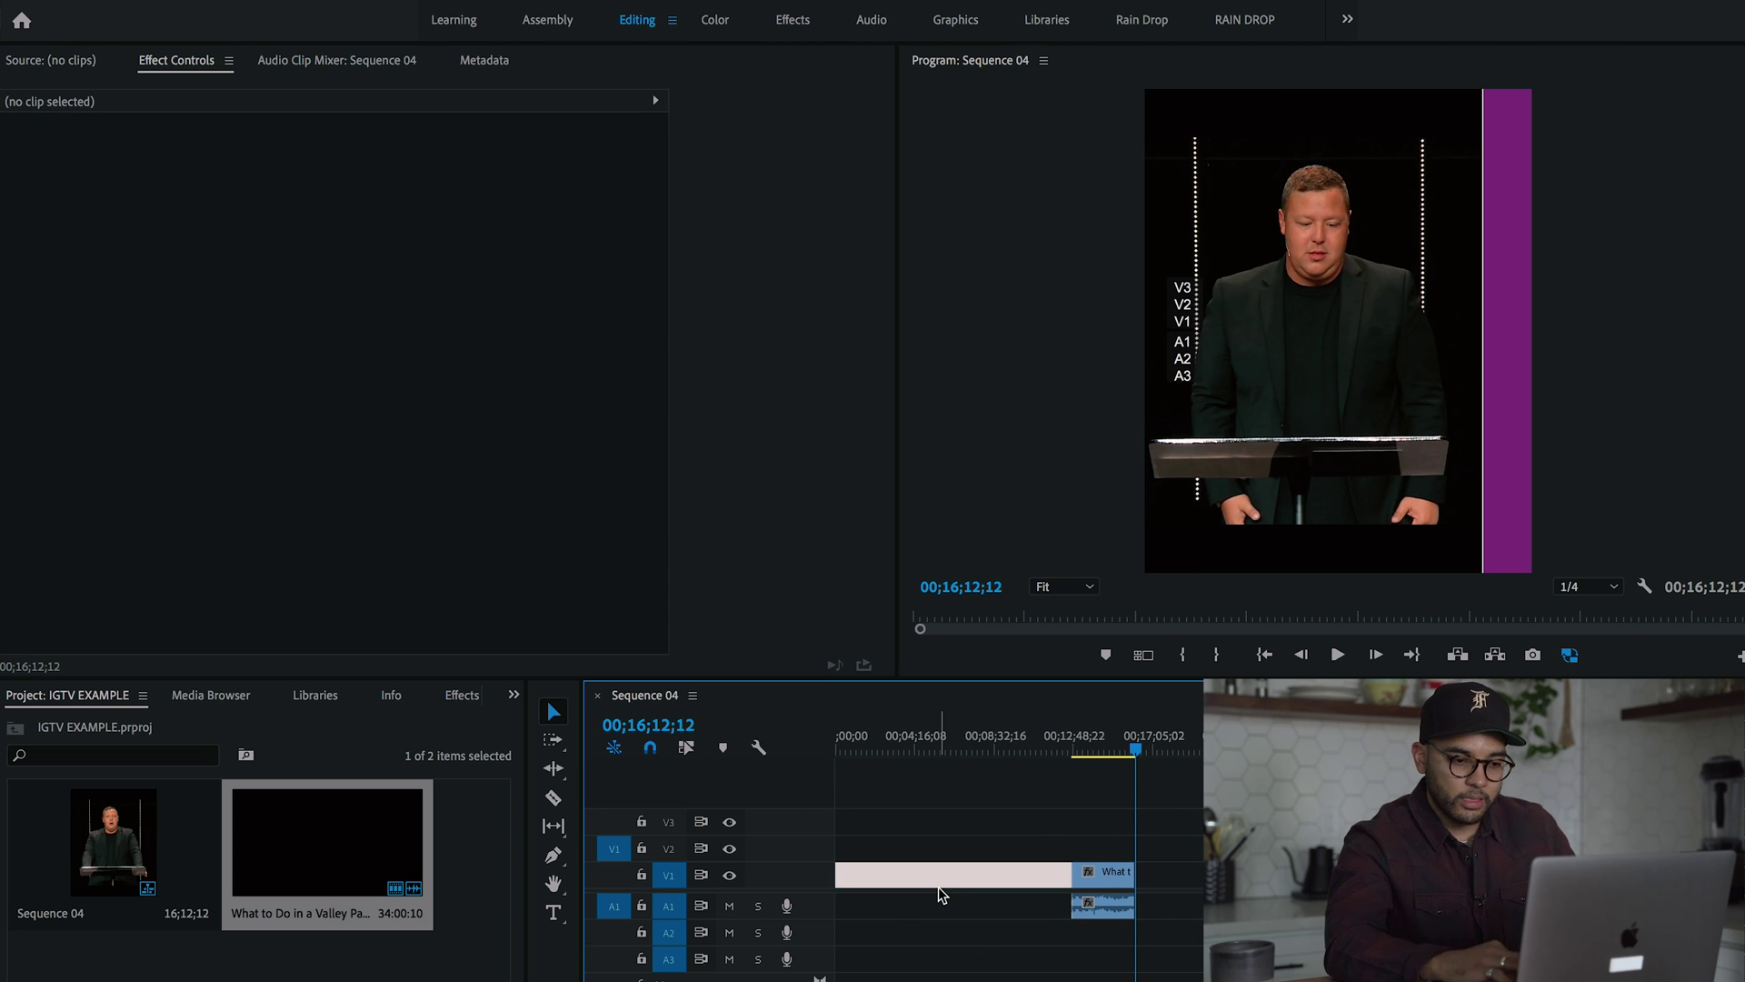
key("Delete")
left_click(875, 747)
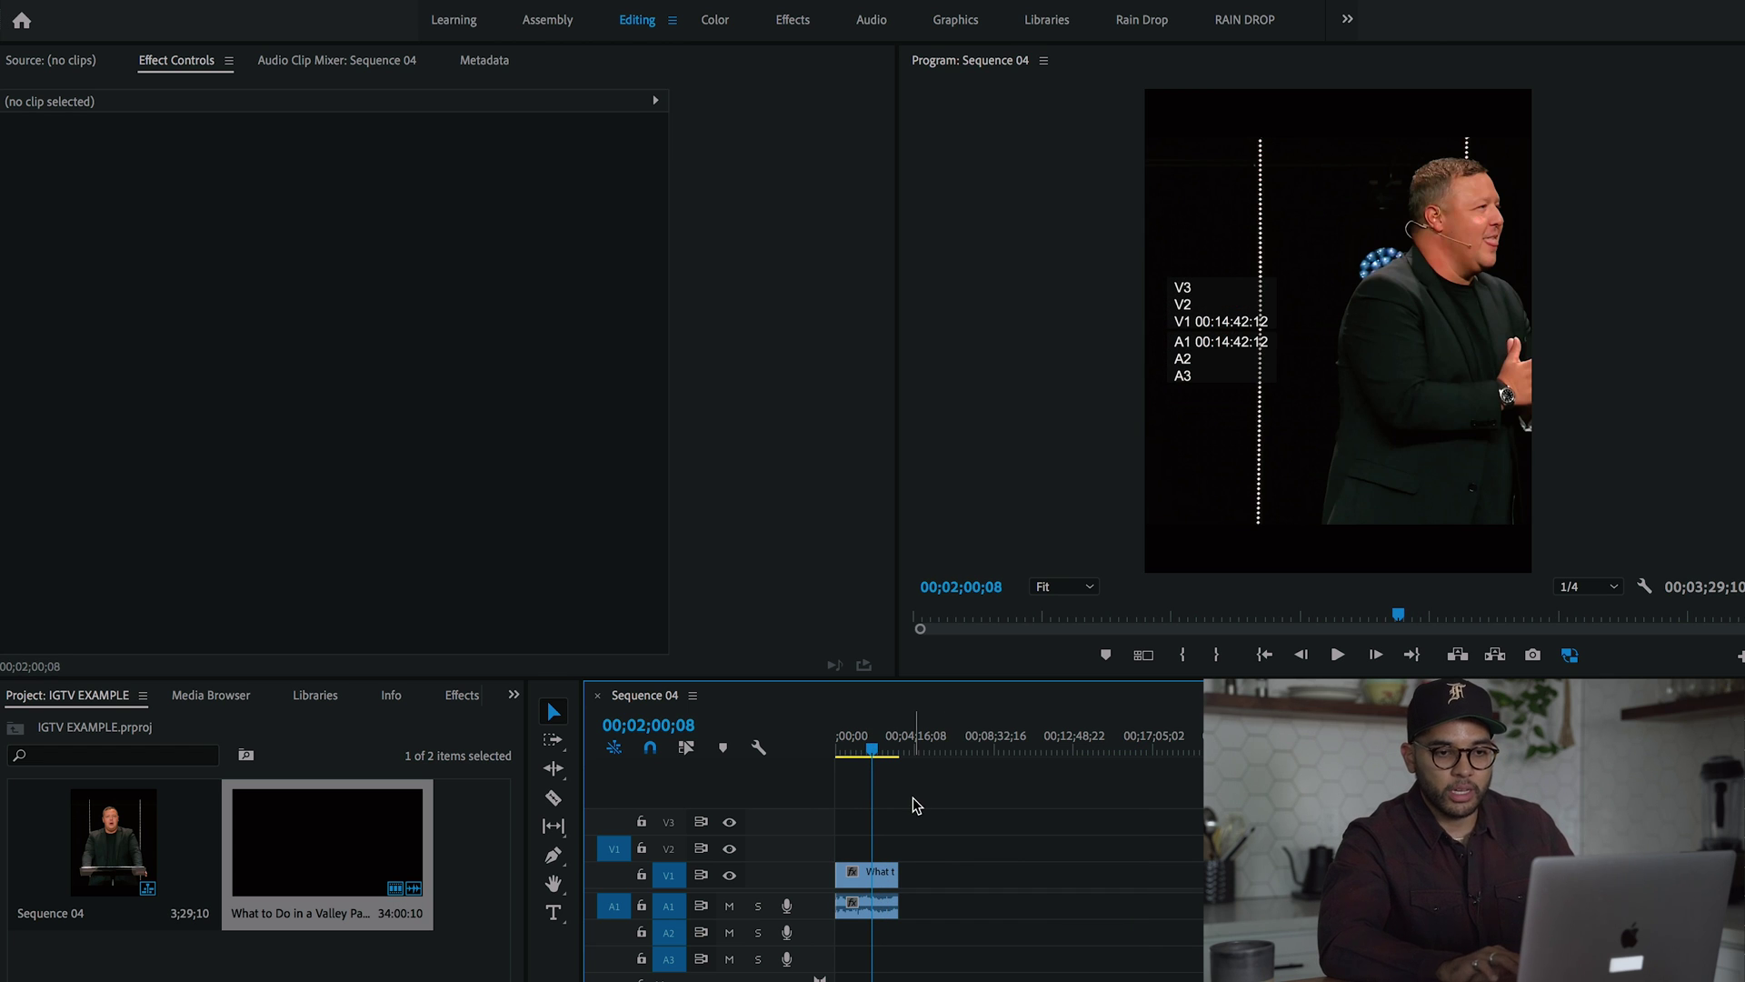
Adjust the excerpt's Motion Scale in Effect Controls until it reads 128%
left_click(869, 876)
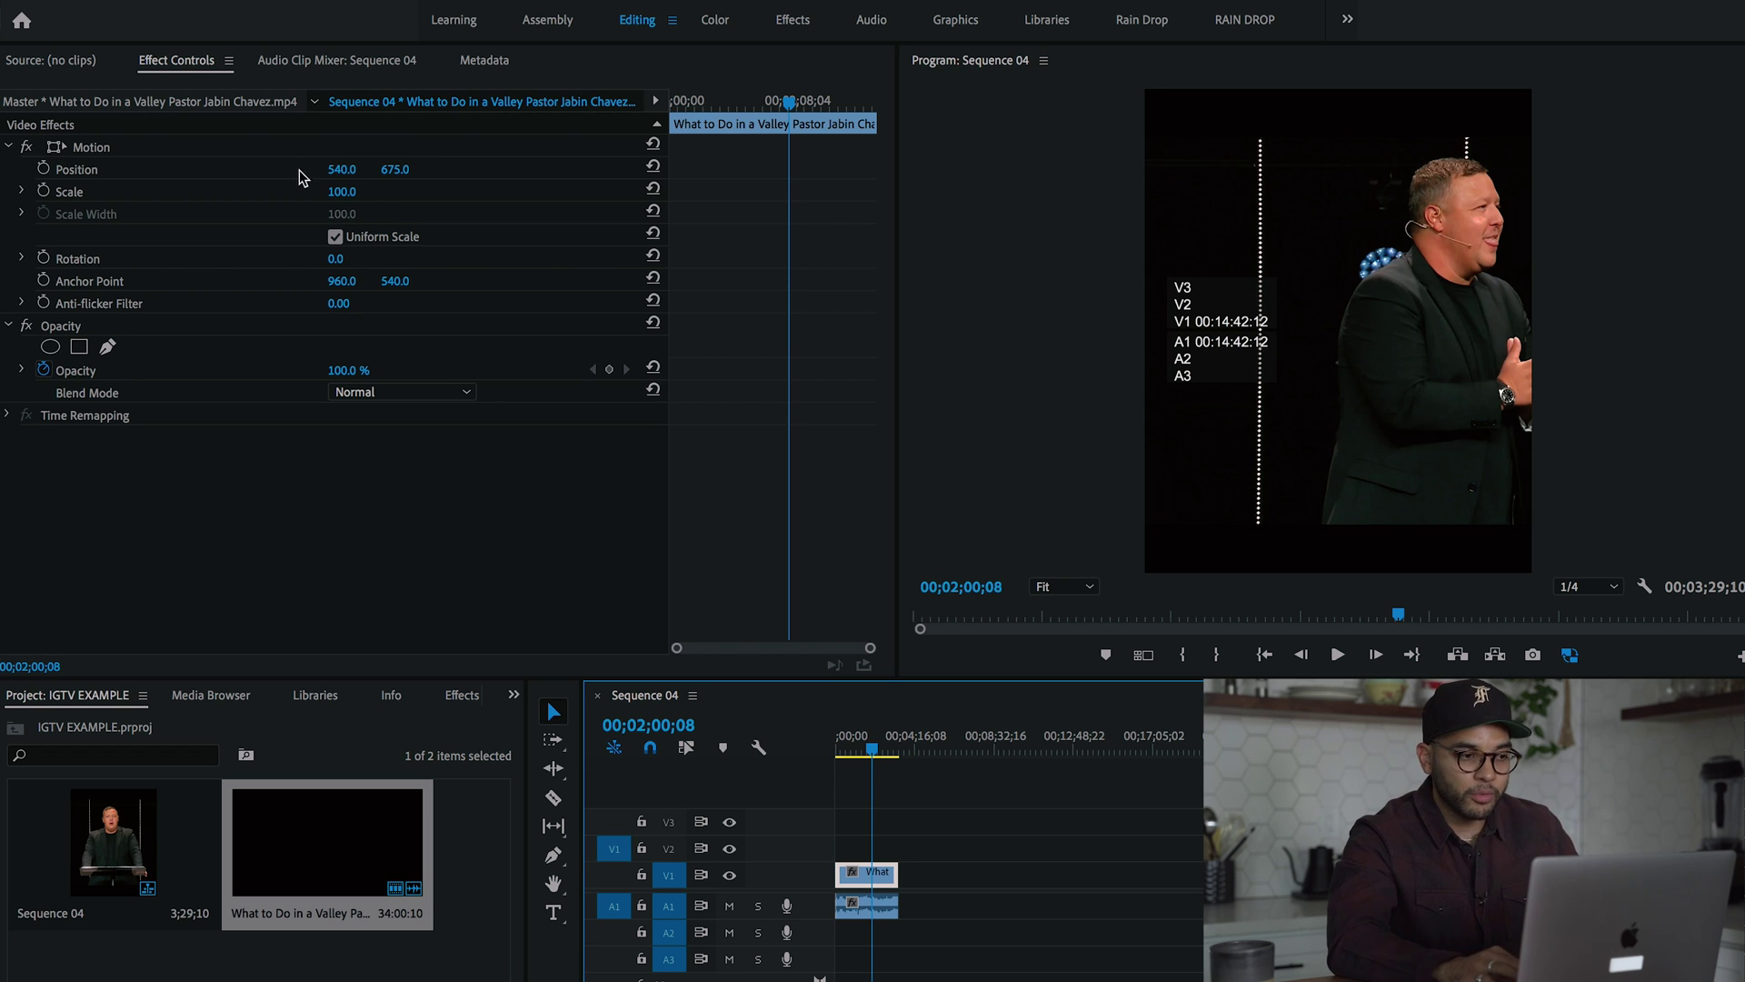
left_click(916, 827)
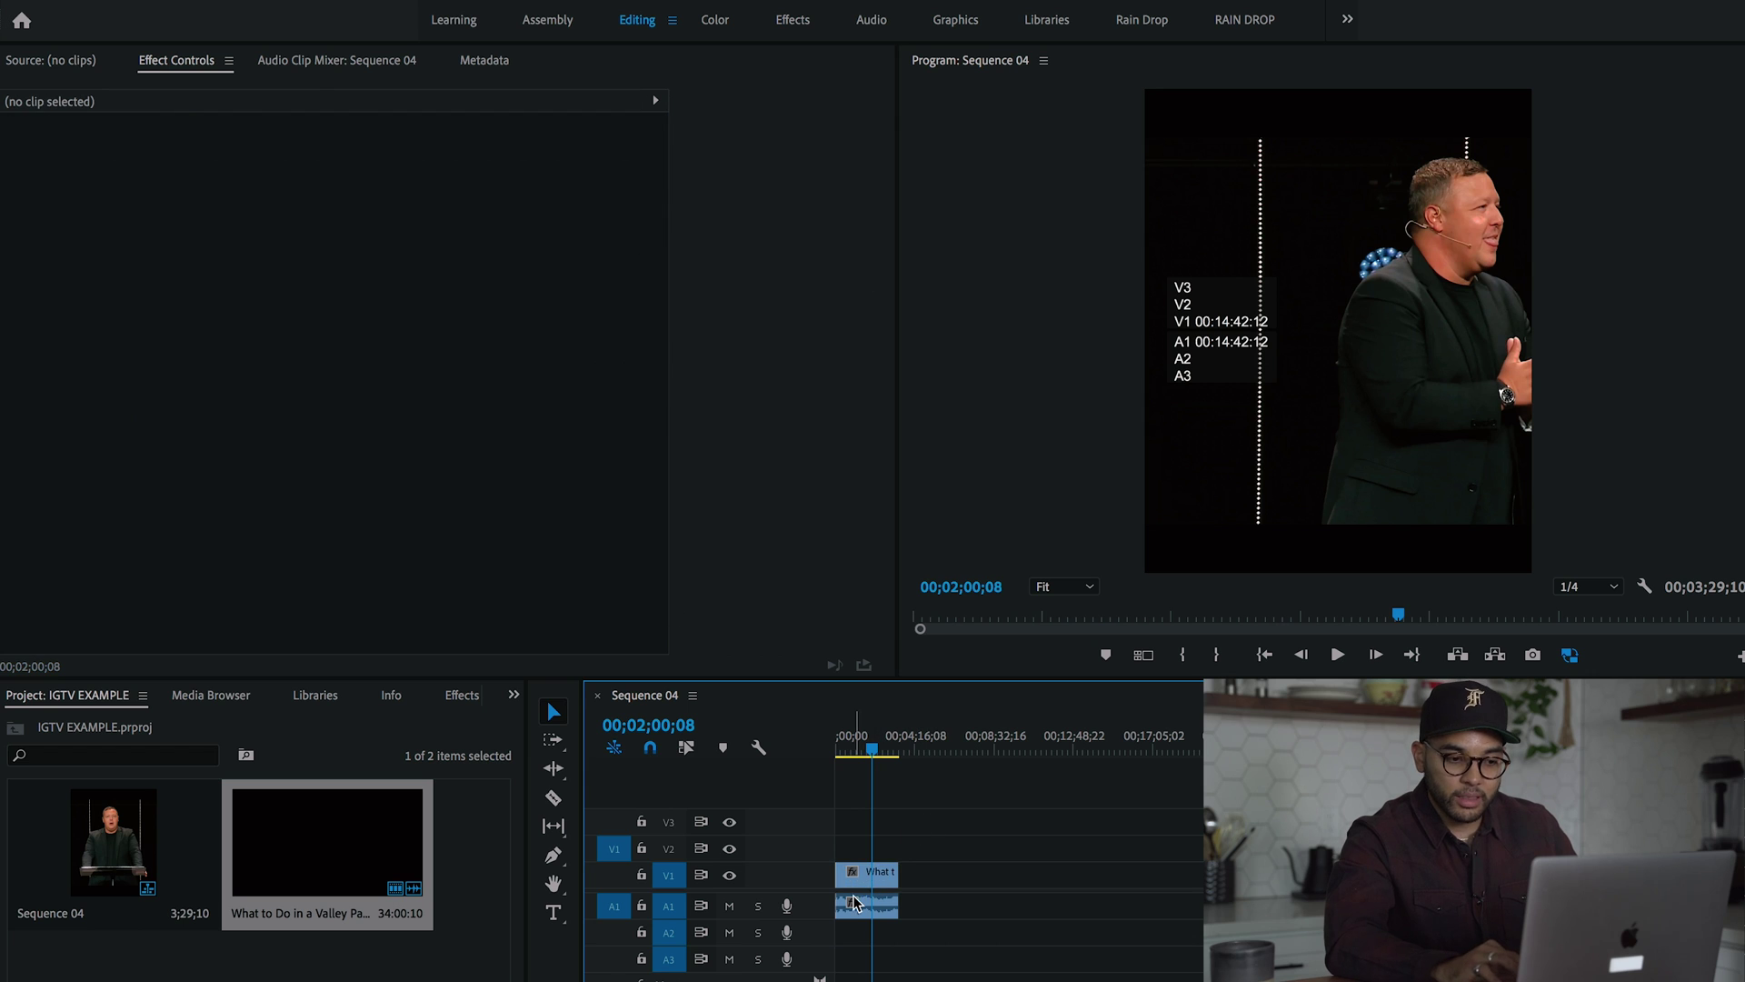
left_click(862, 887)
left_click_drag(342, 192, 353, 187)
left_click_drag(872, 757, 851, 754)
left_click(929, 832)
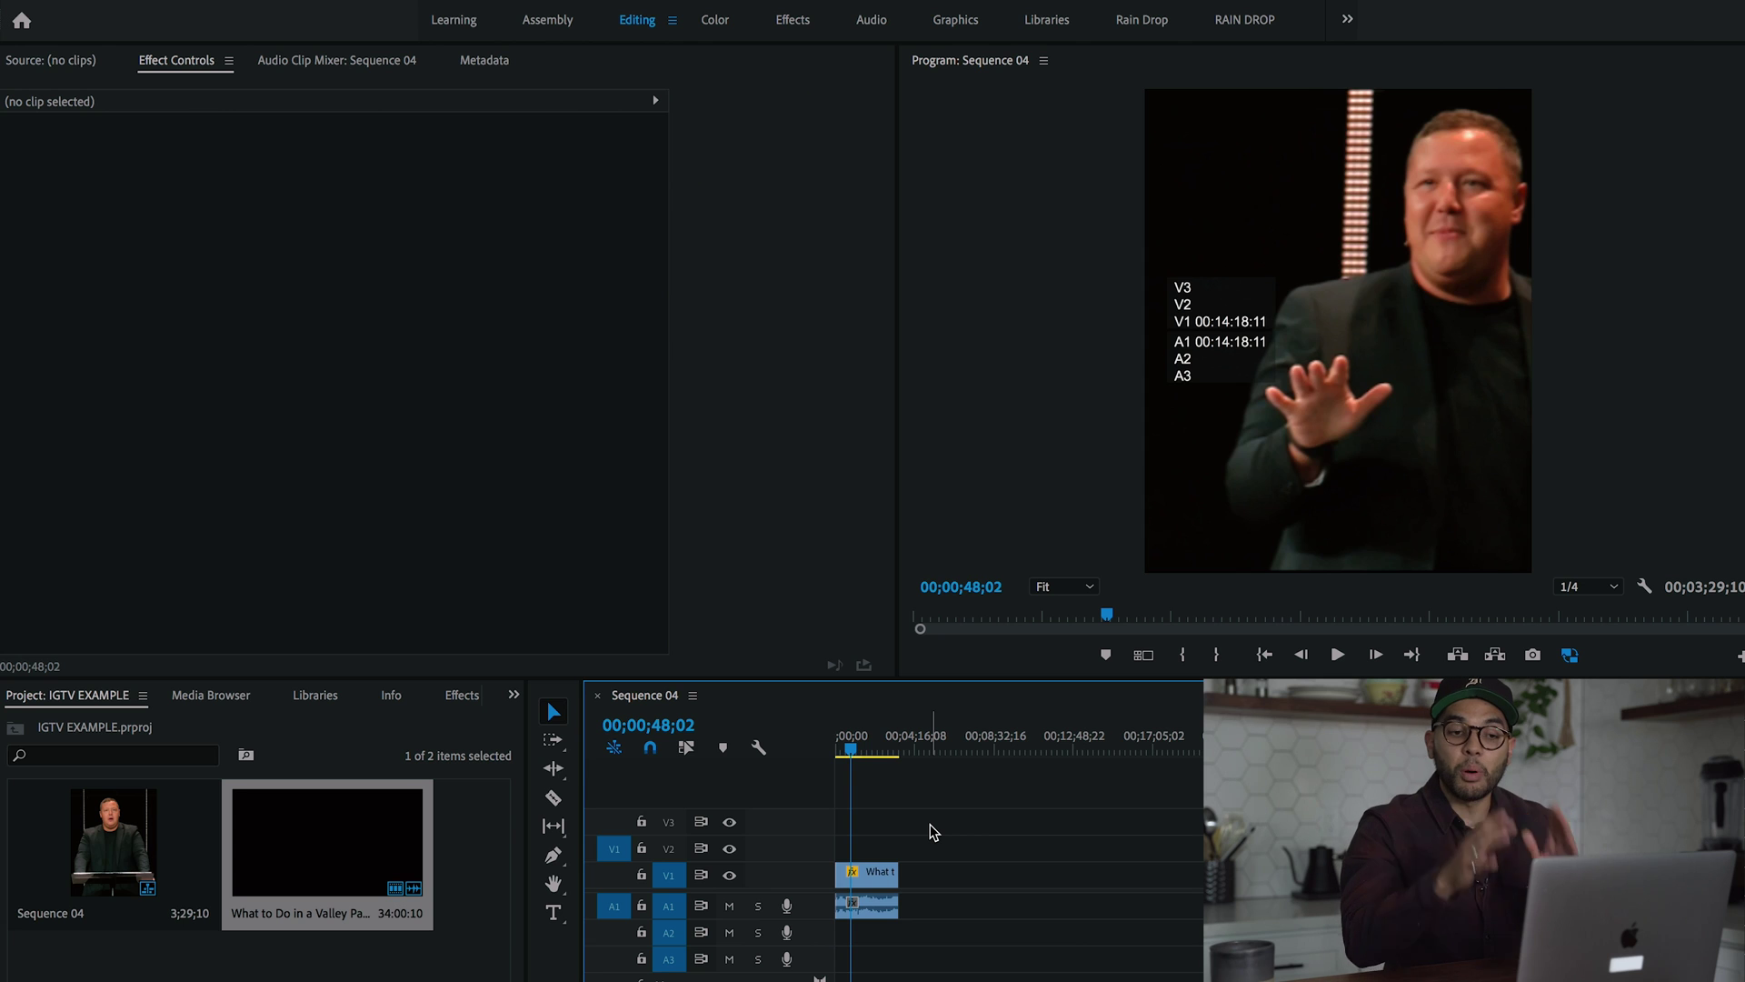
left_click(880, 880)
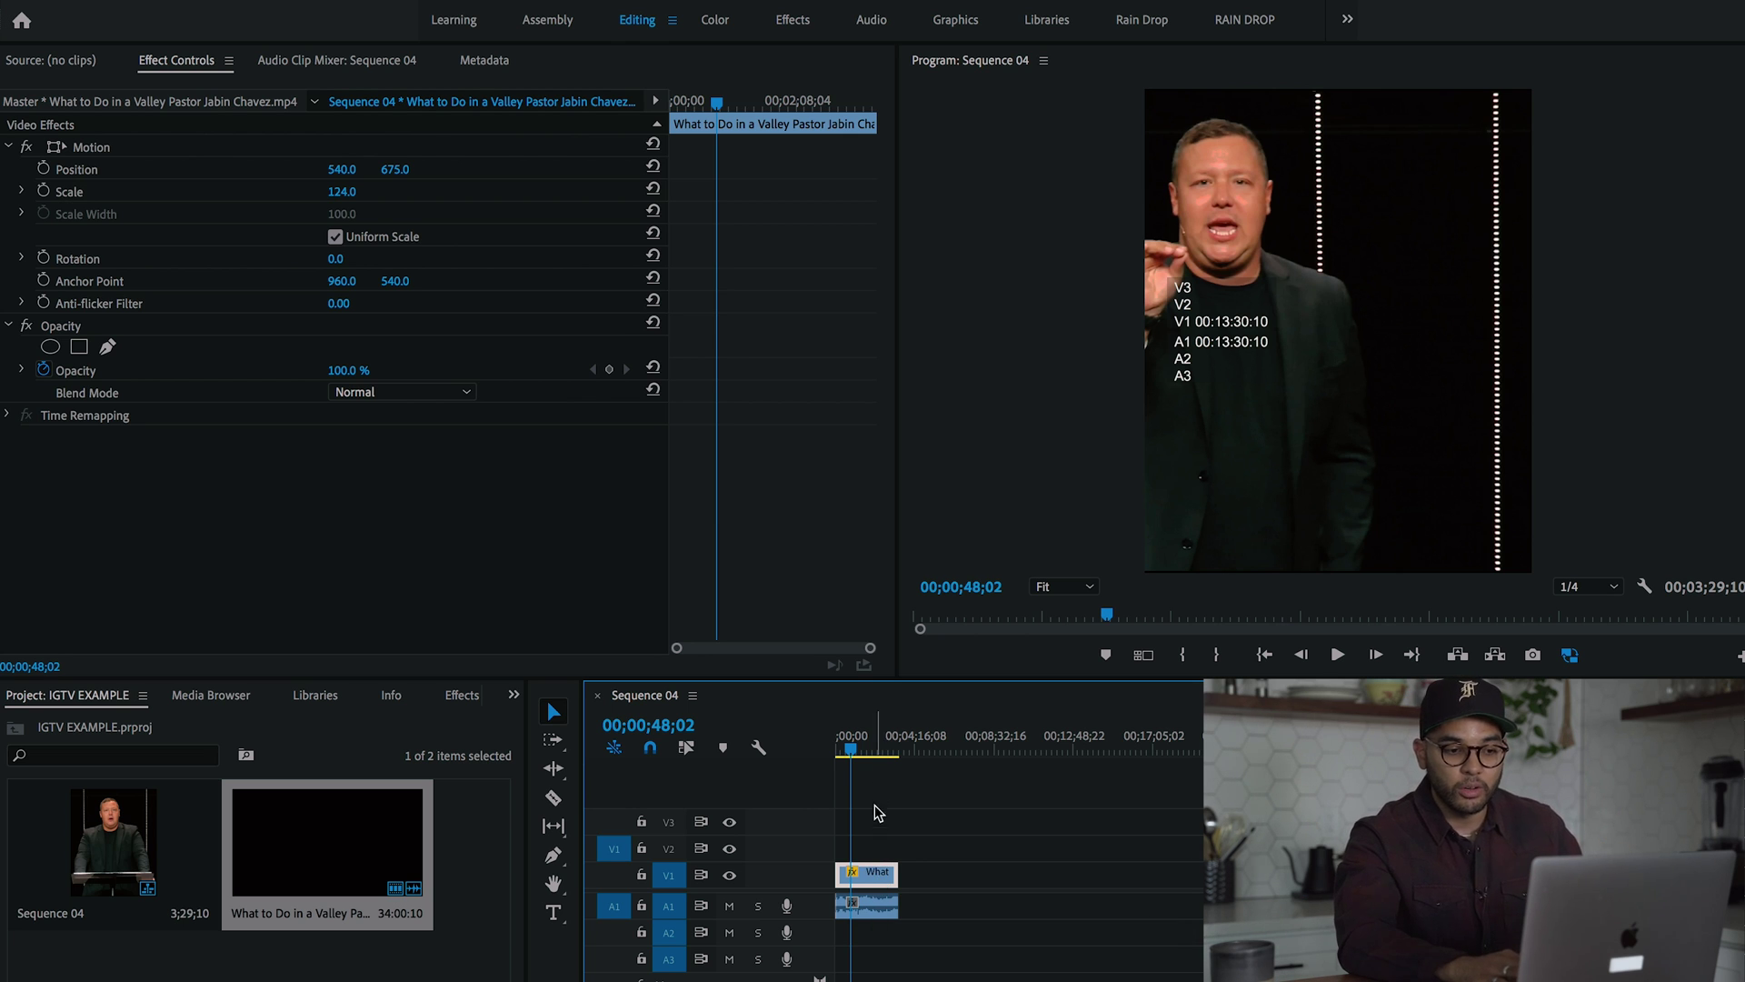
left_click_drag(878, 738, 865, 741)
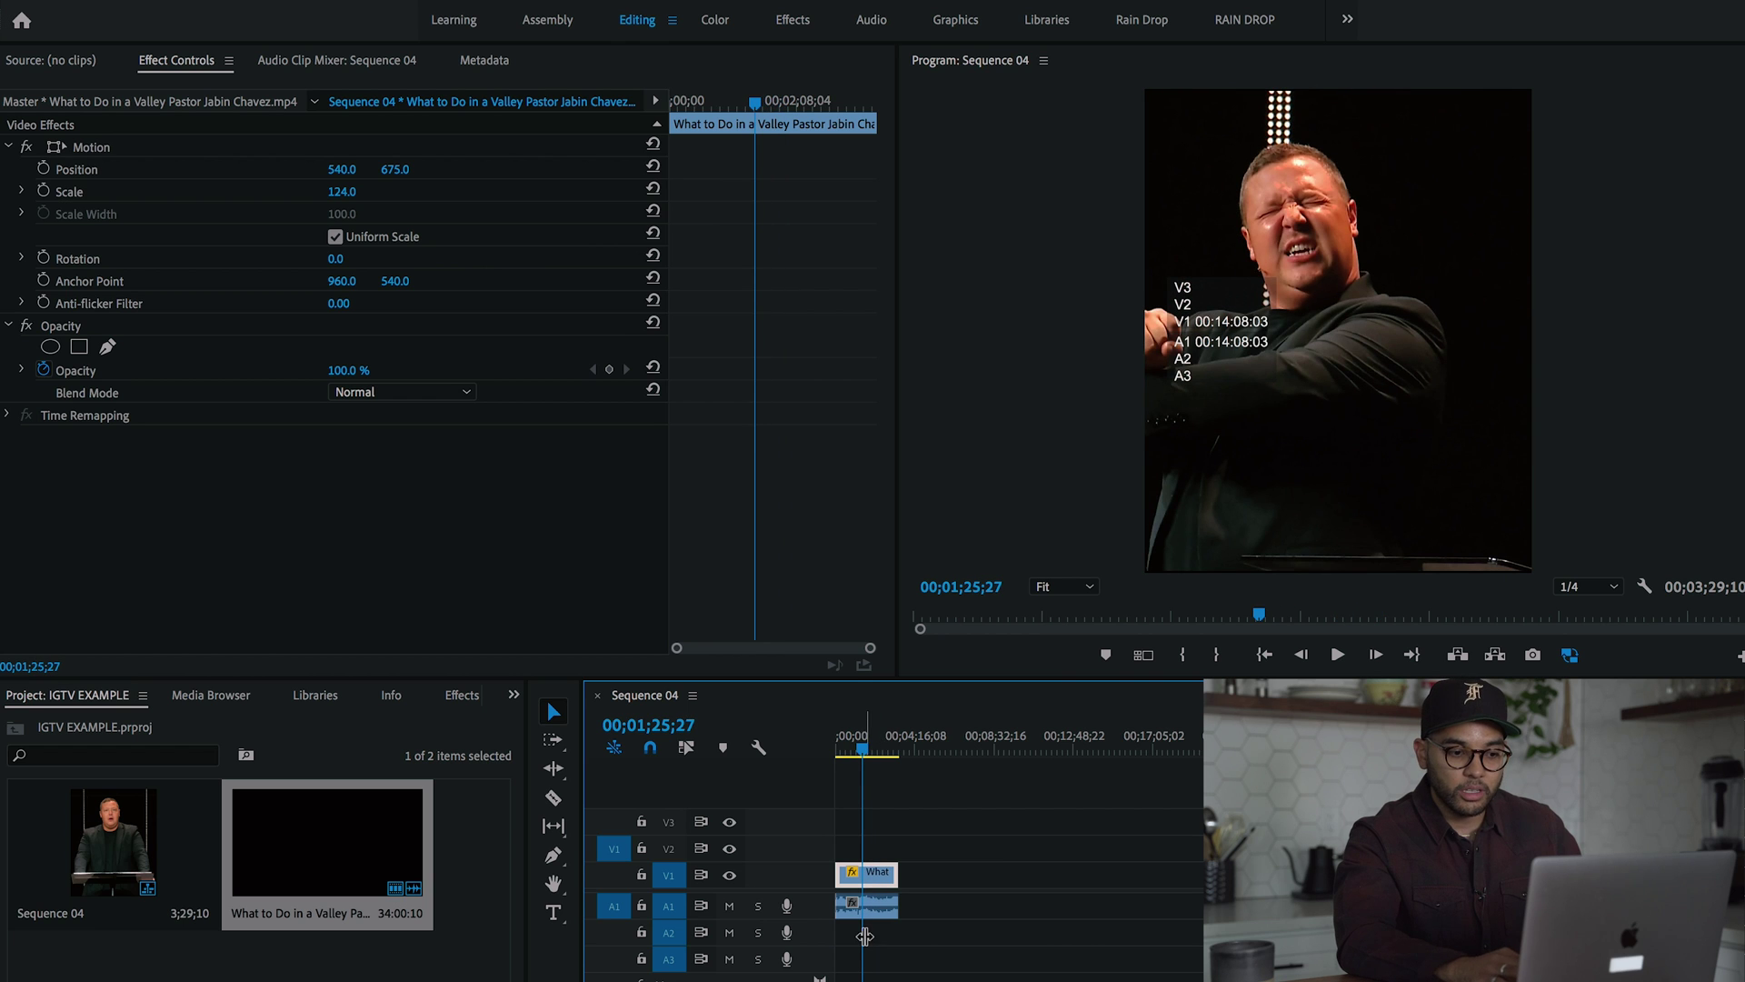
left_click_drag(342, 192, 343, 188)
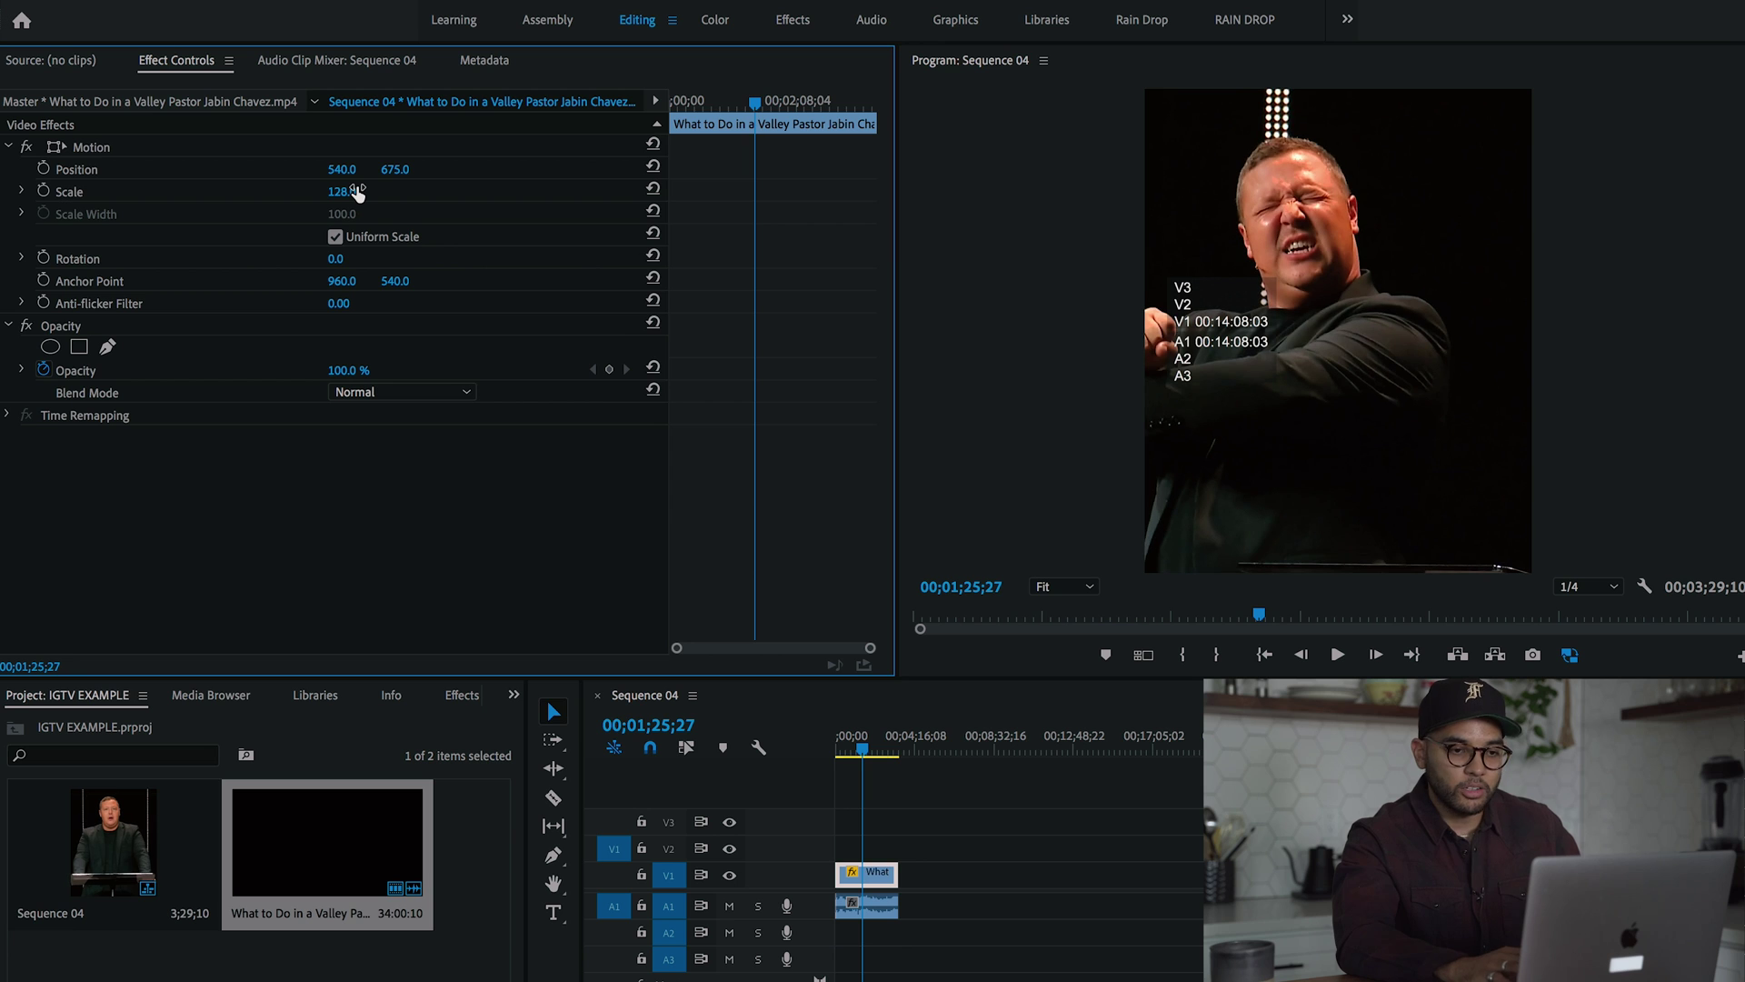
left_click(416, 964)
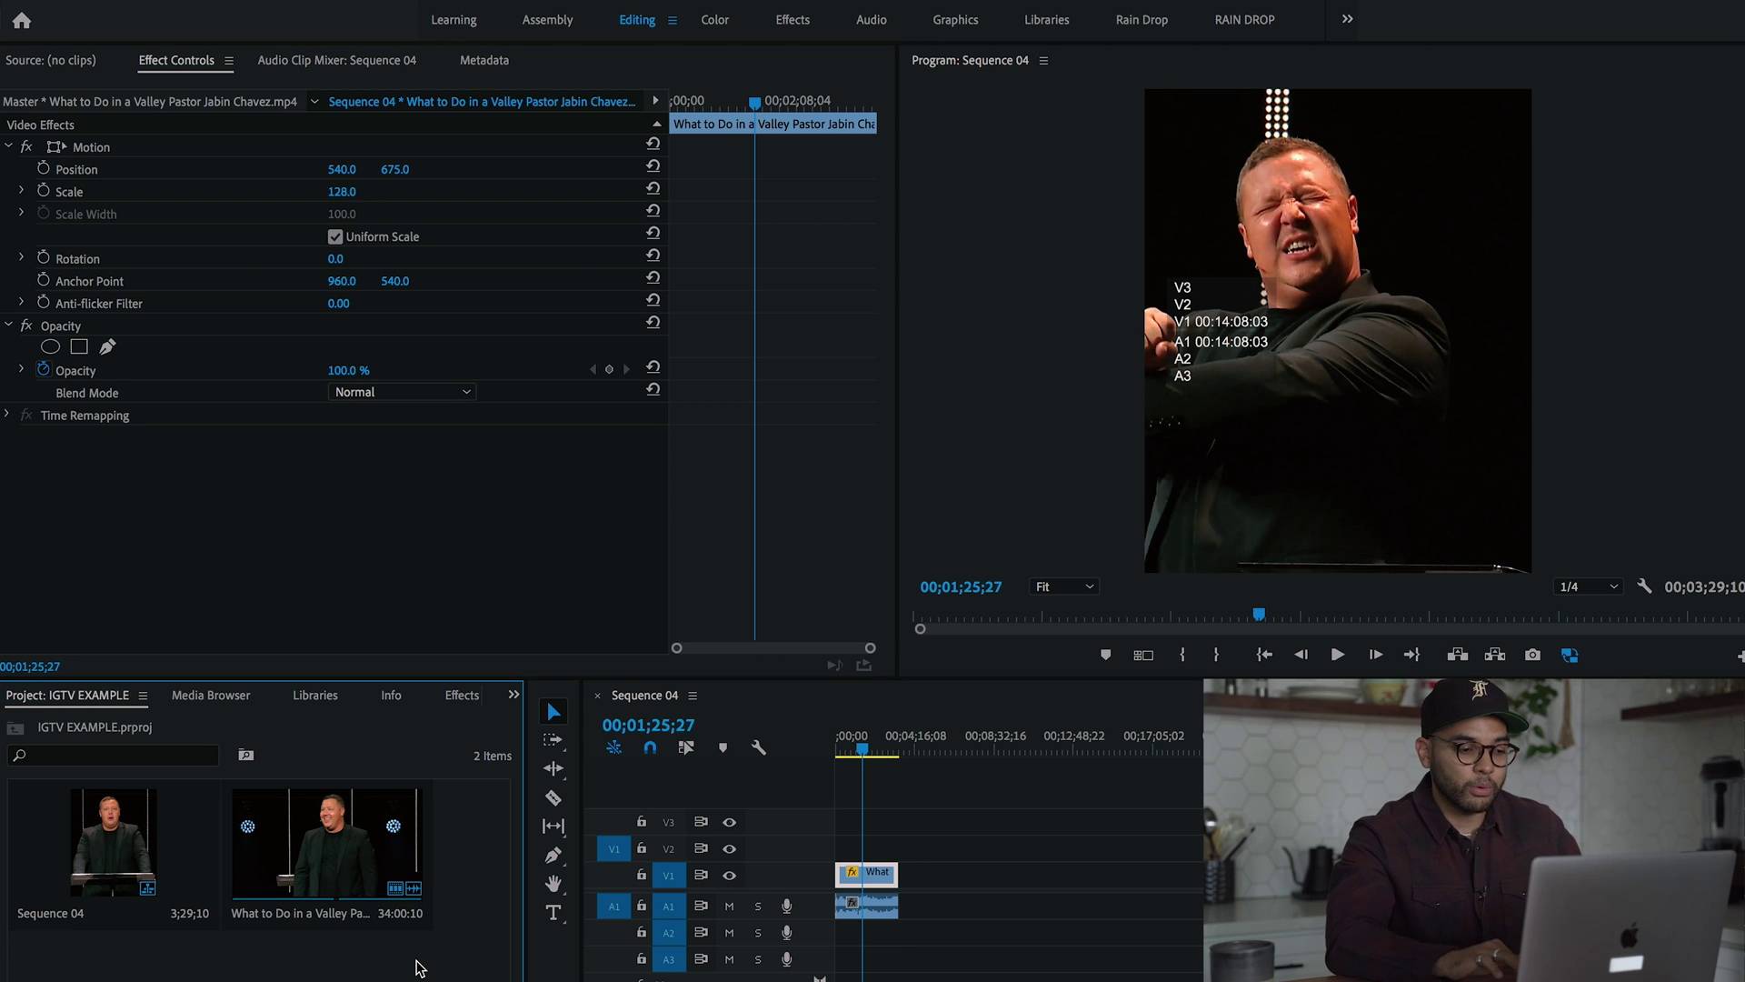
right_click(418, 967)
Create Sequence 05 from the IGTV PRESET 30FPS preset
mouse_move(534, 774)
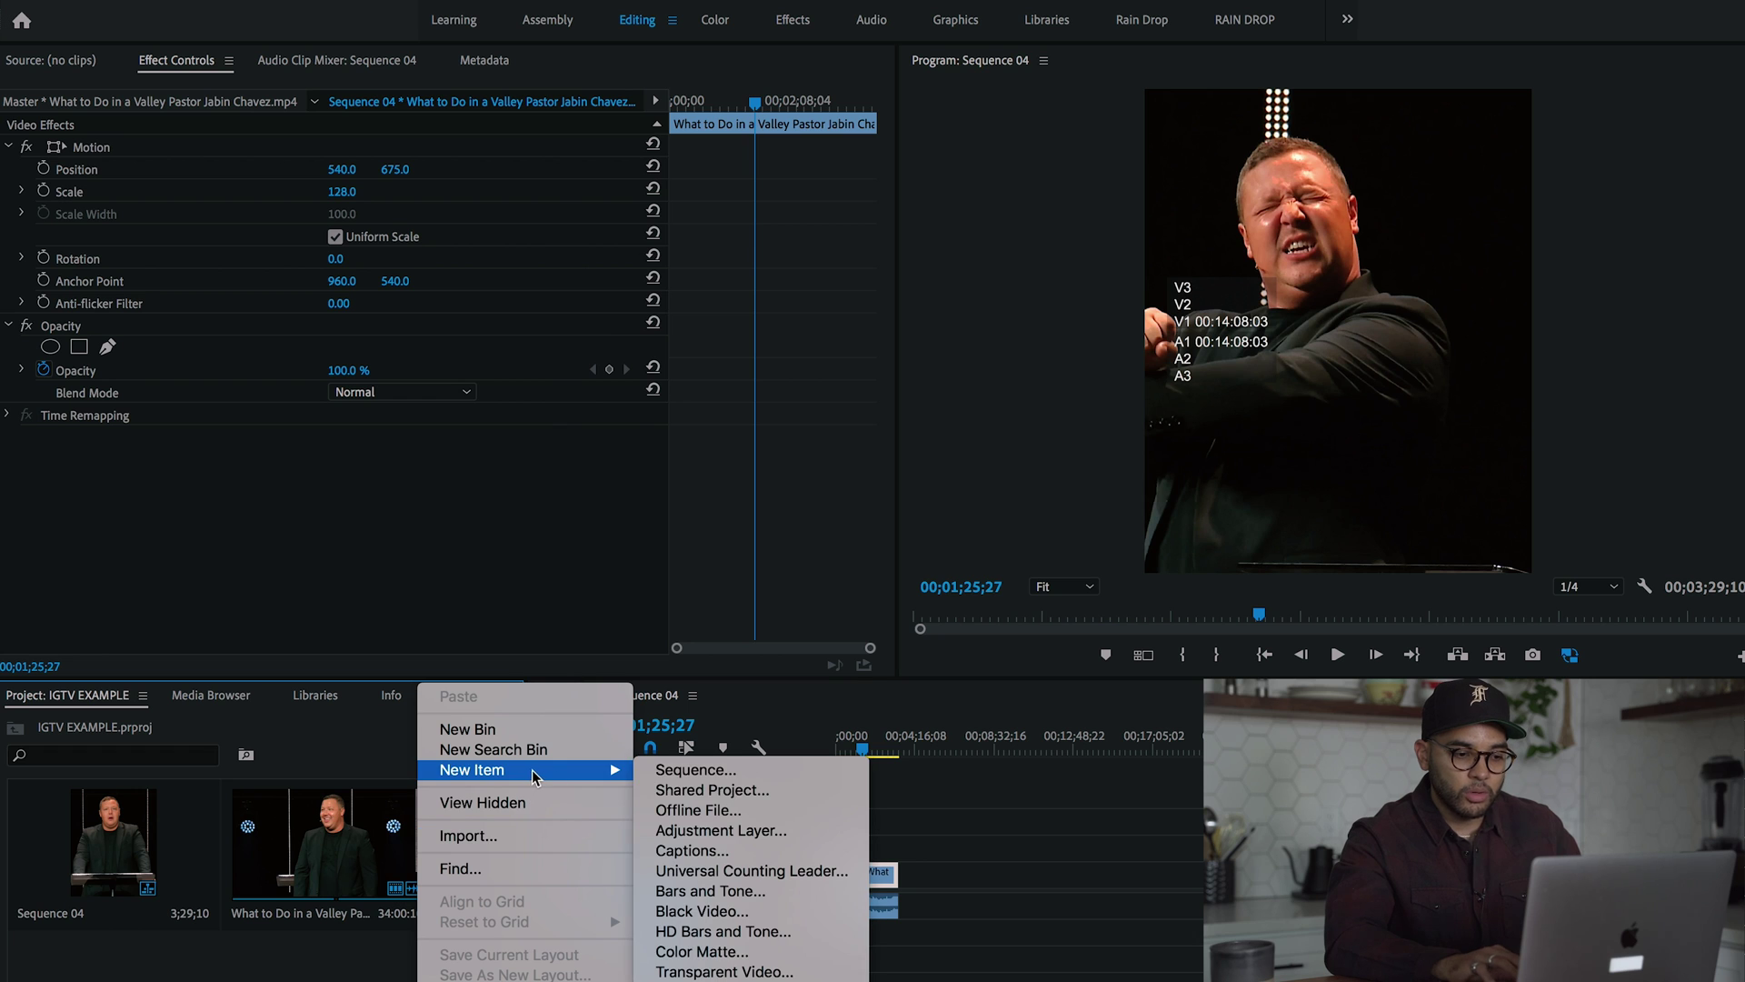
left_click(696, 770)
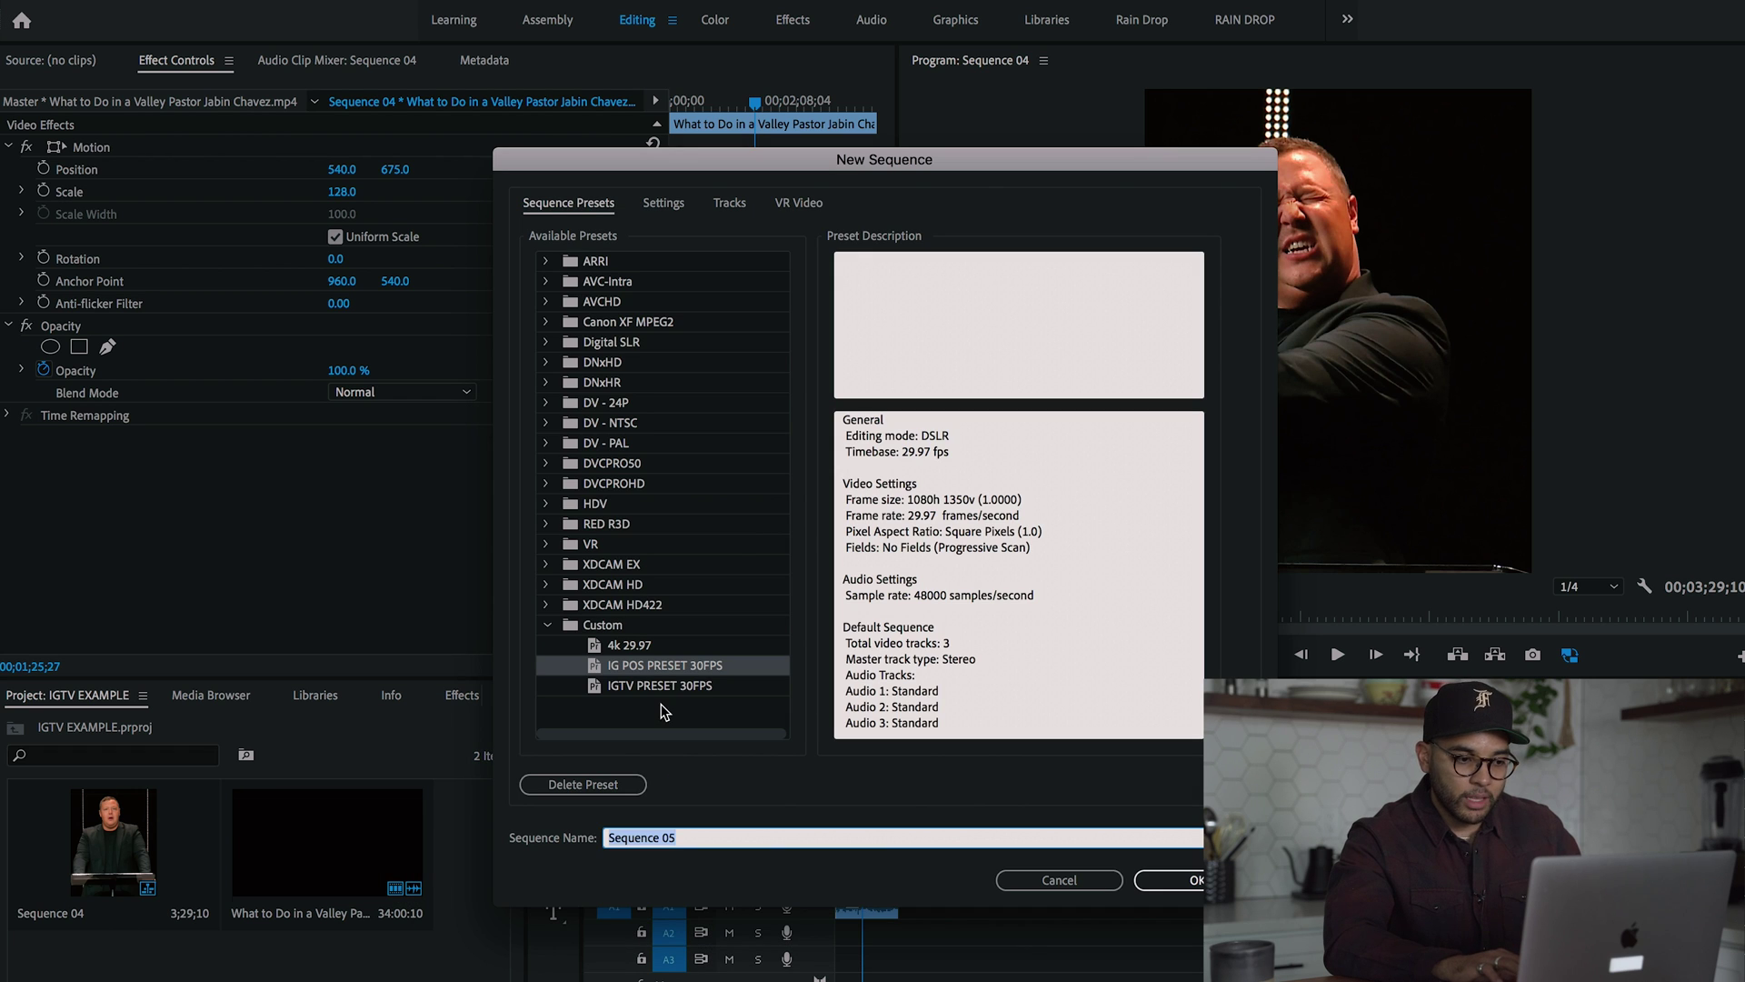
double_click(639, 688)
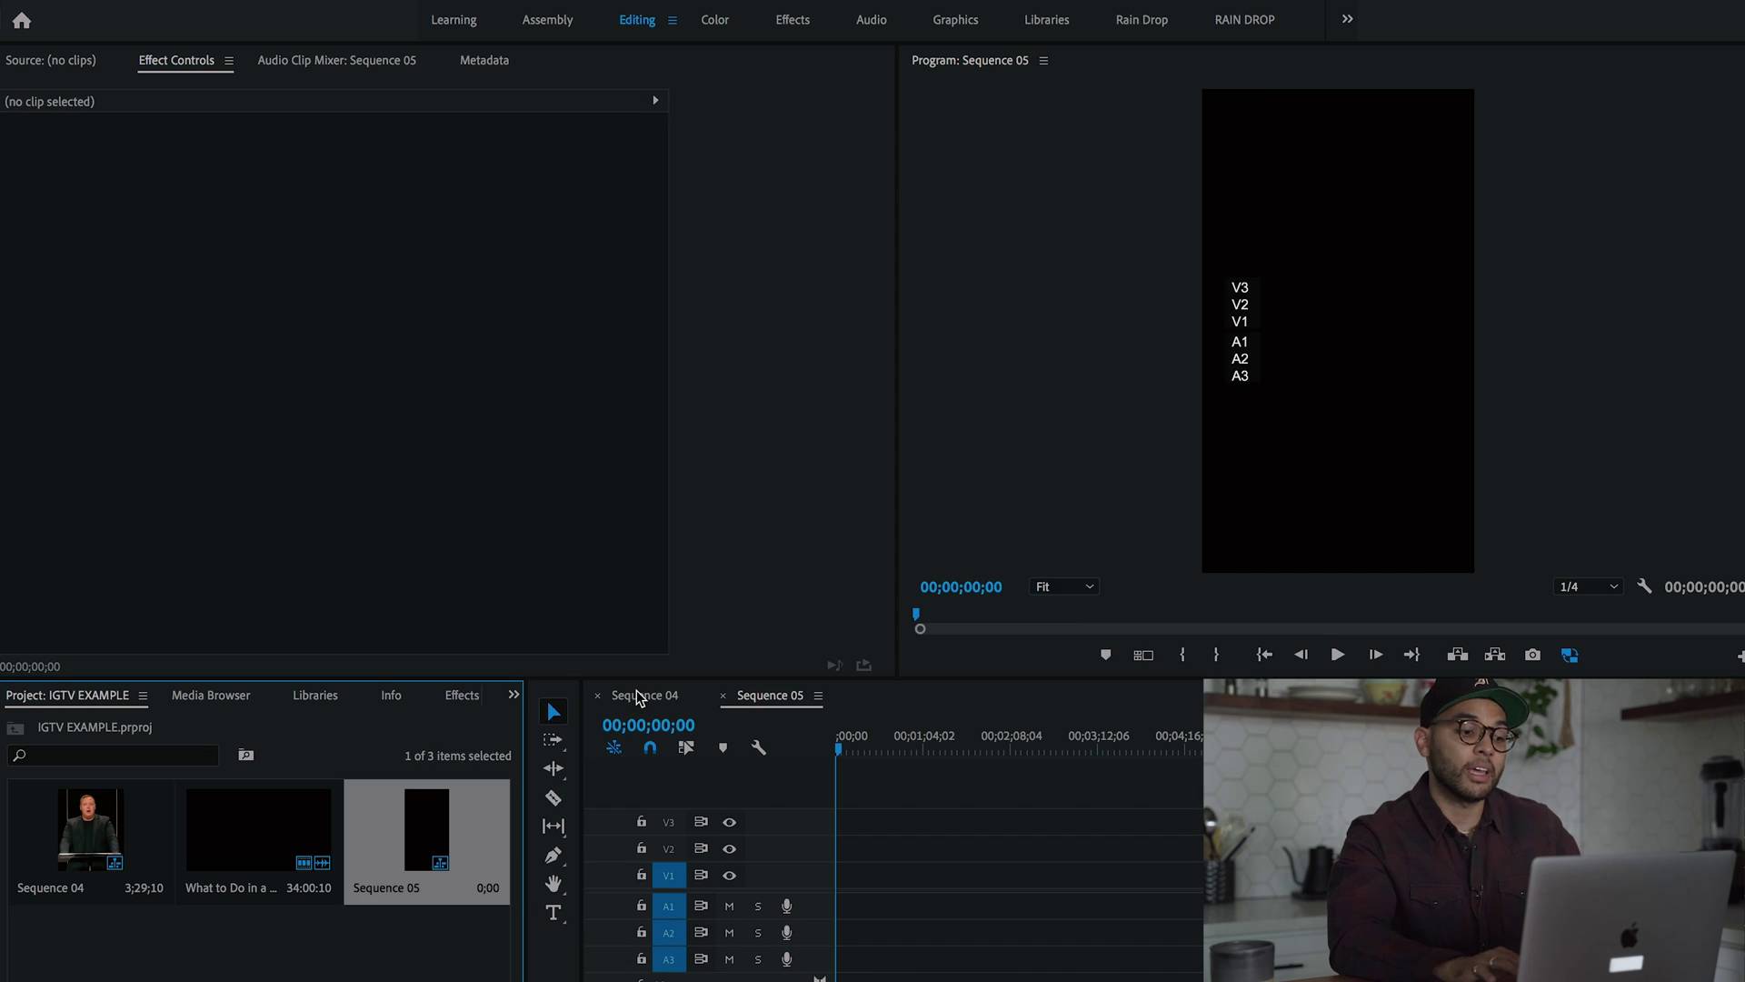
Copy the excerpt's video and audio from Sequence 04 into Sequence 05, moving the video to track V2
left_click(663, 695)
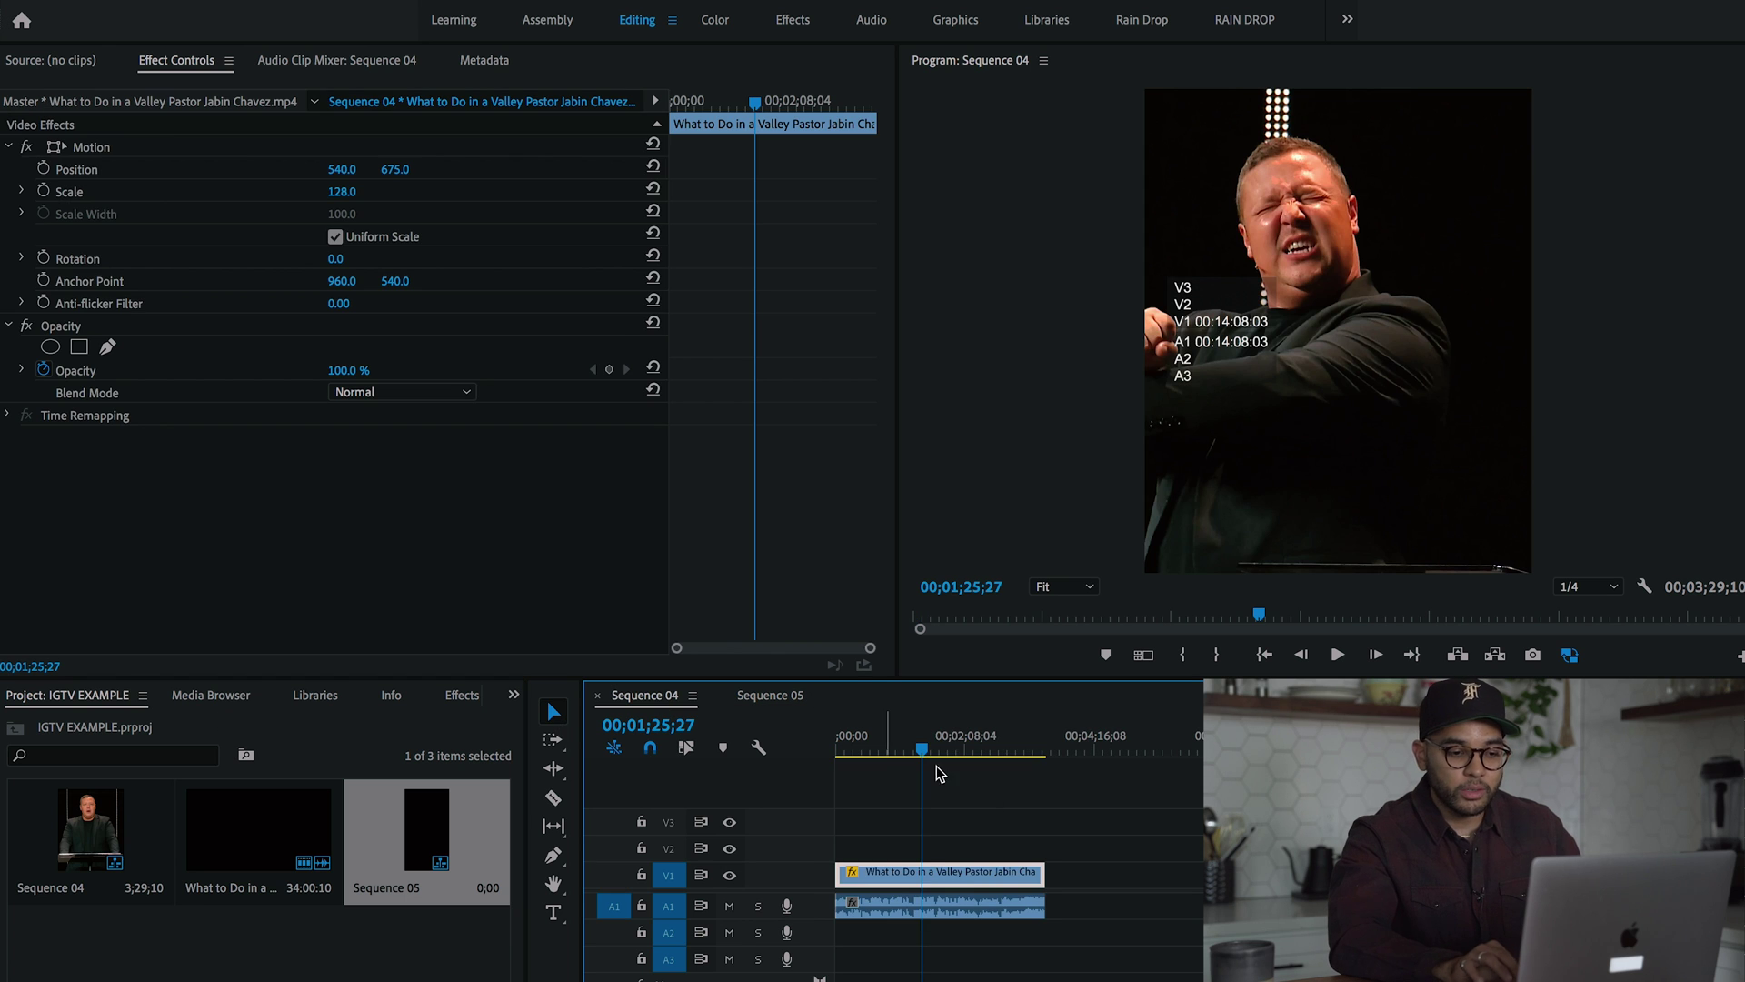
left_click_drag(1057, 818, 930, 905)
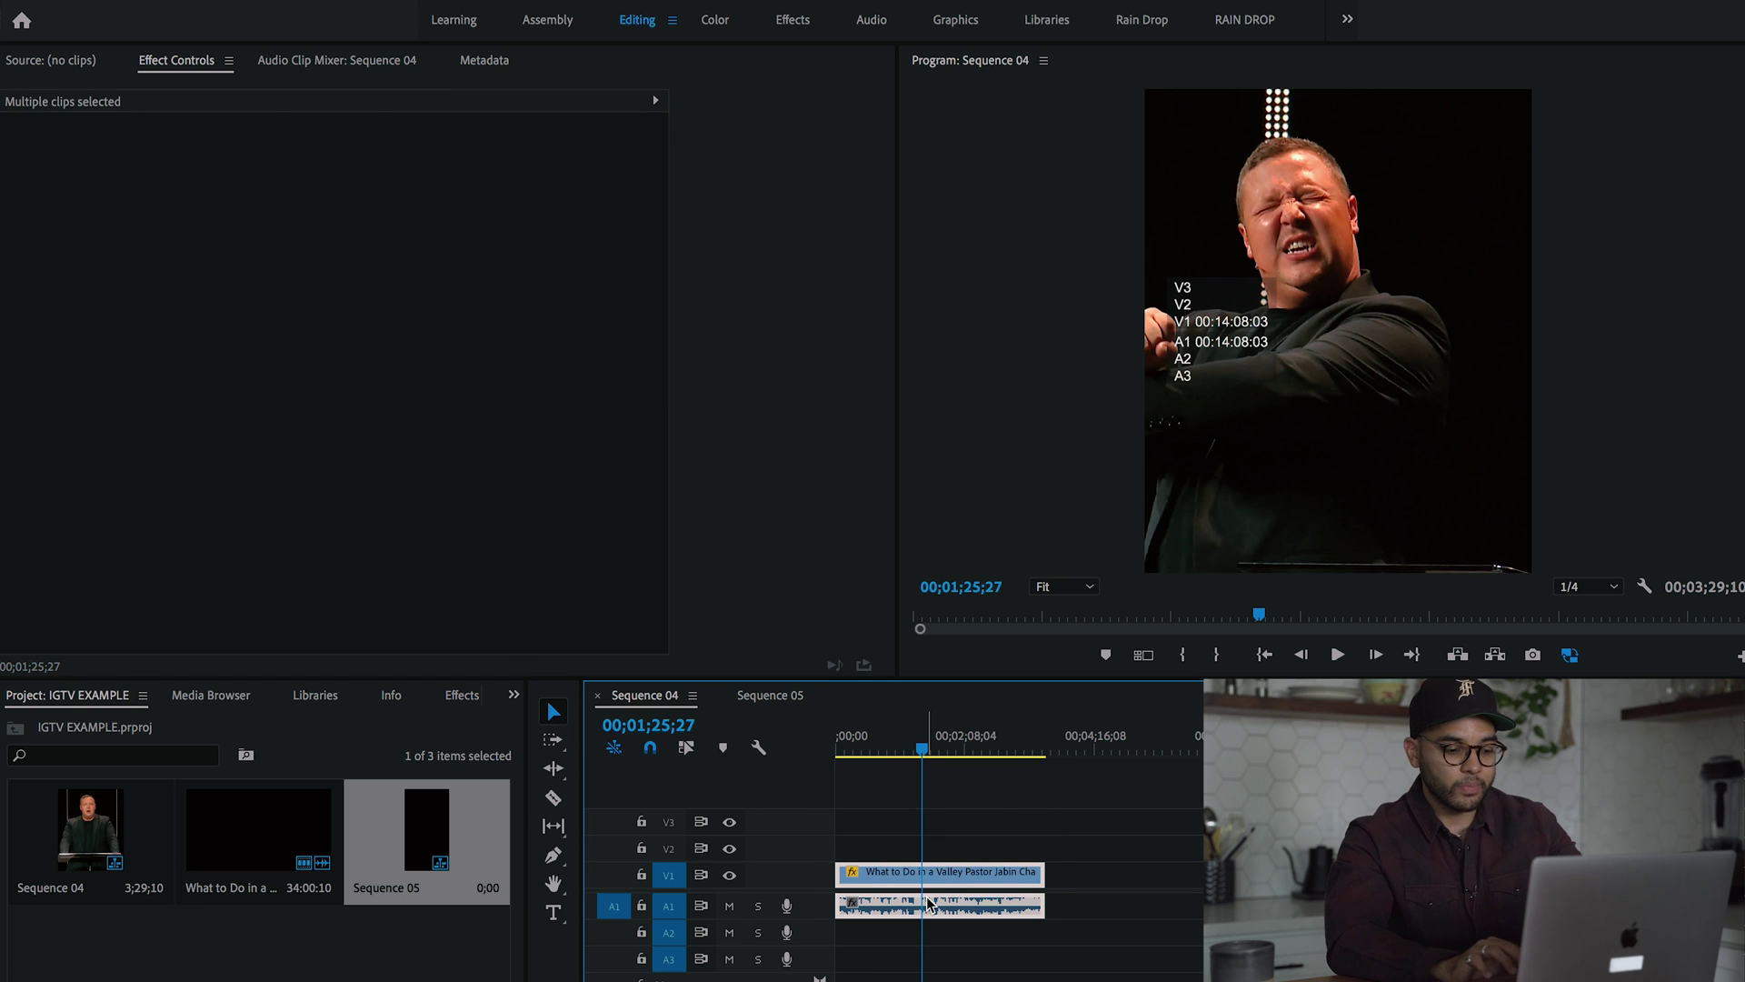
left_click(771, 695)
key("ctrl+v")
left_click(908, 738)
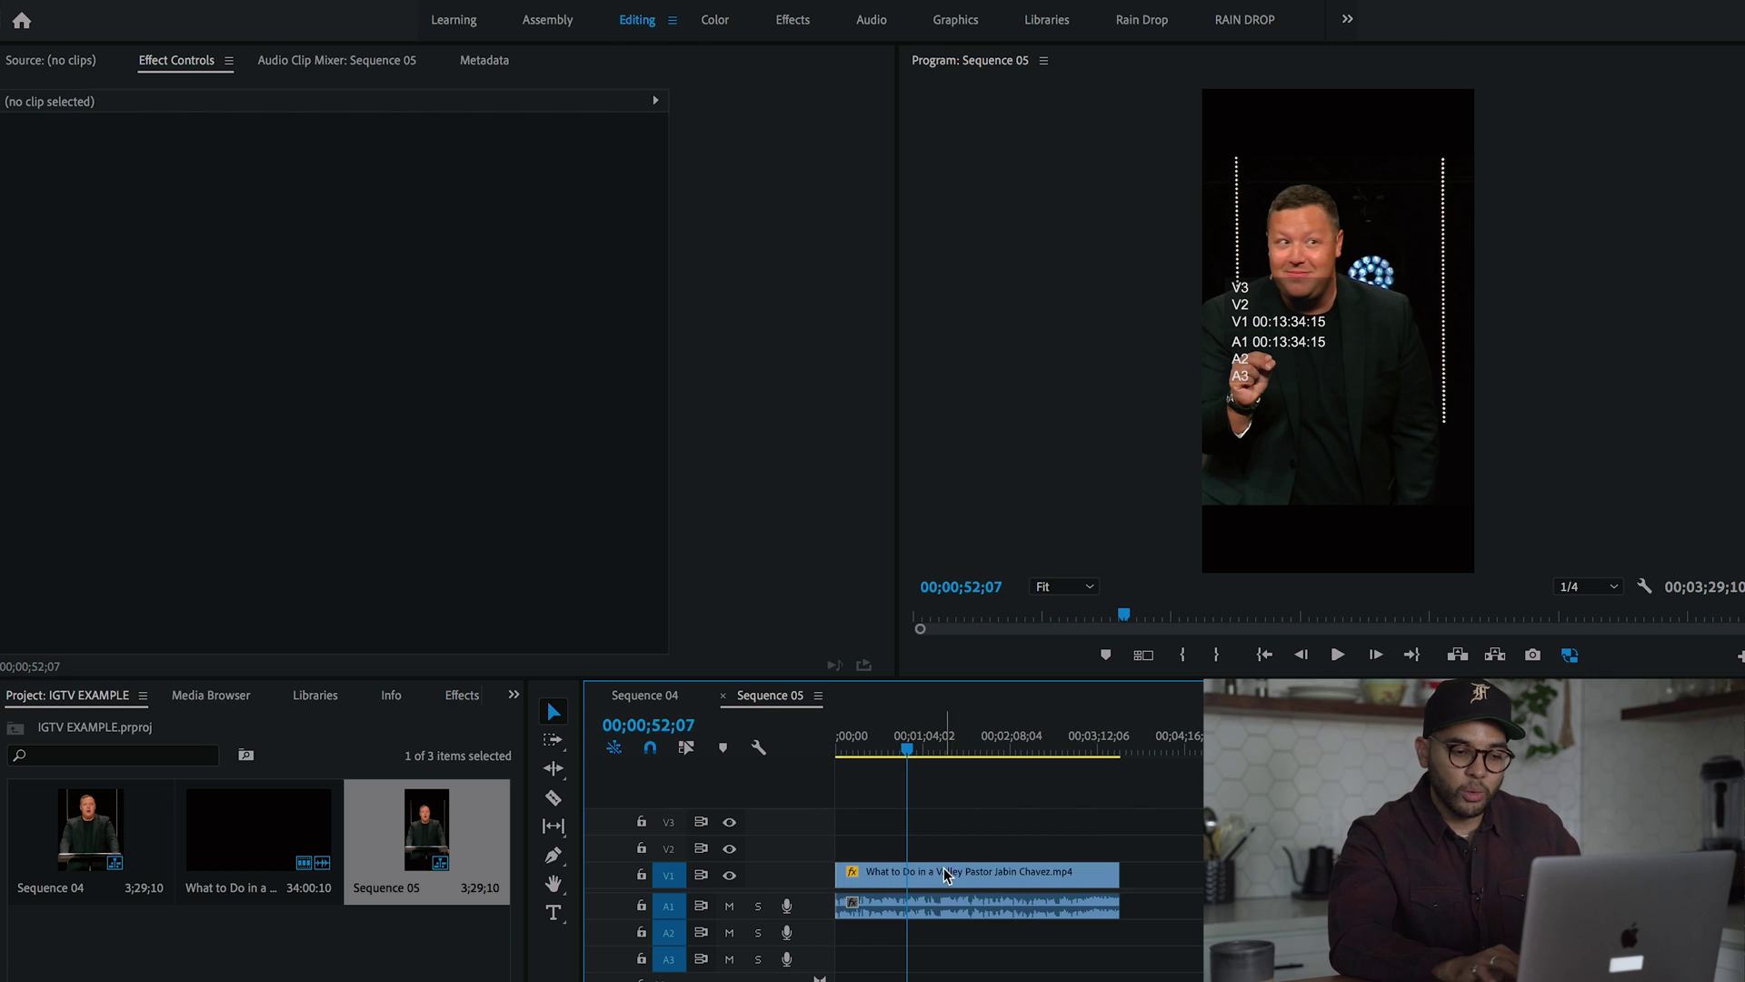
left_click_drag(948, 875, 948, 855)
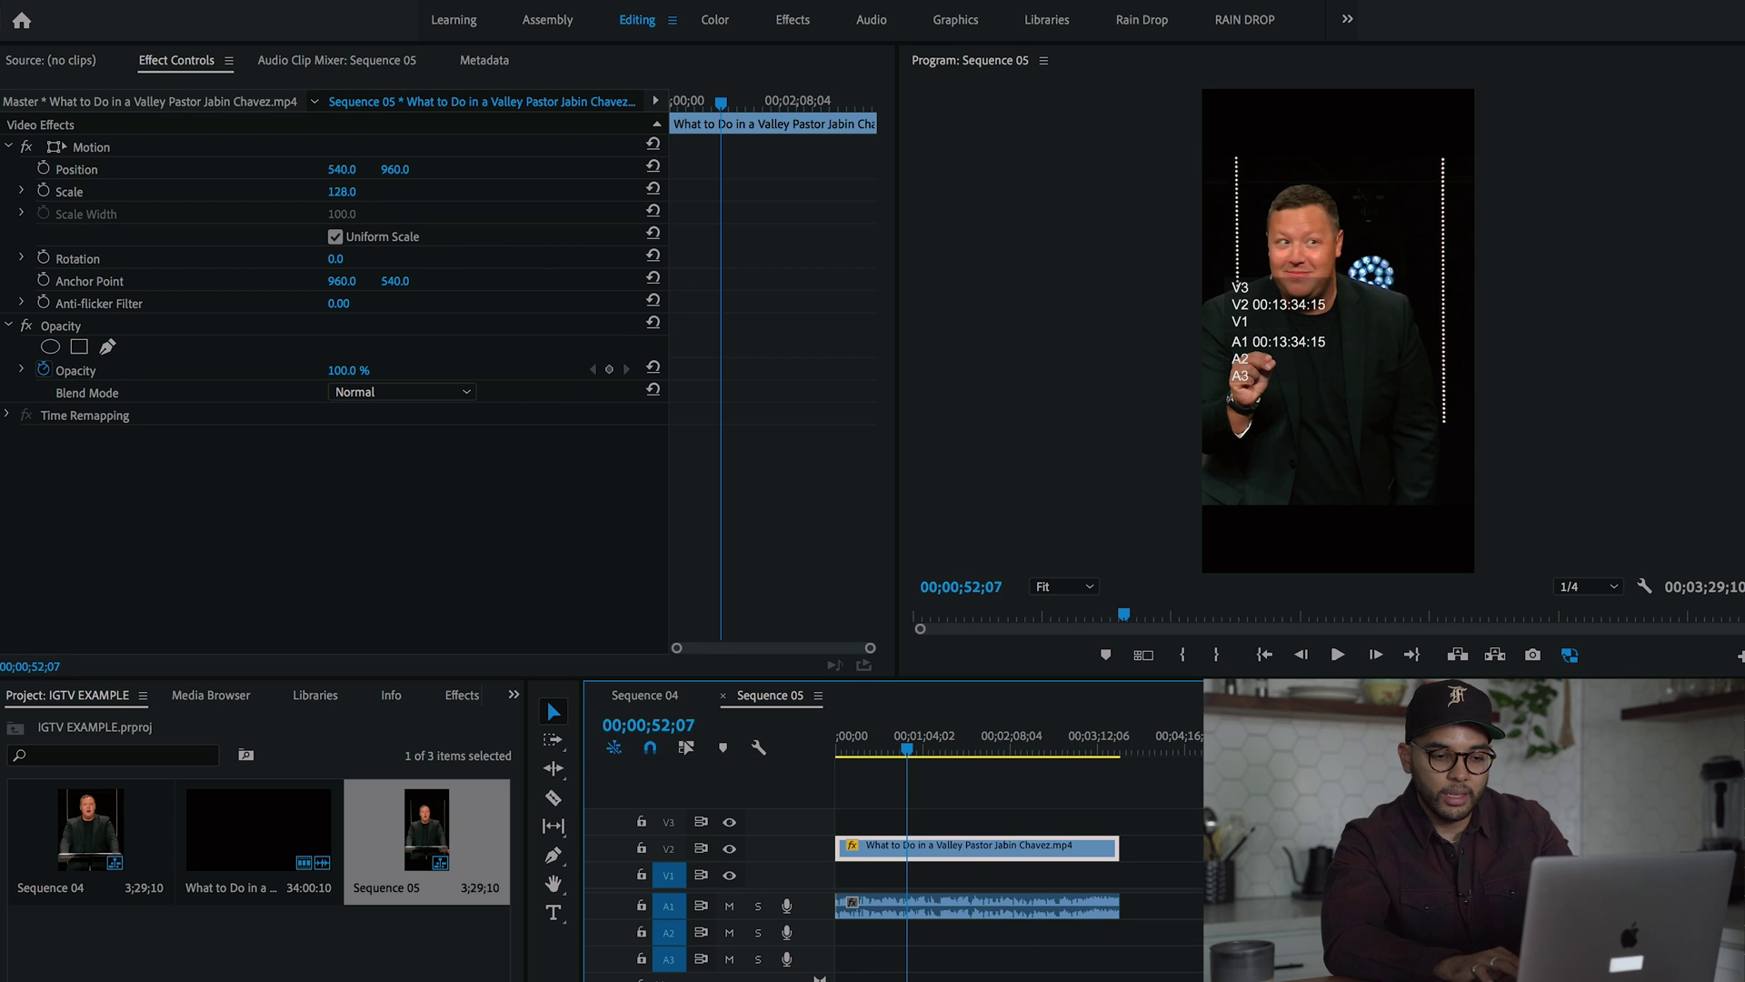
Put a copy of the excerpt on track V1 beneath and scale it up to 209% as background
key("End")
left_click_drag(947, 856, 947, 874)
left_click(916, 745)
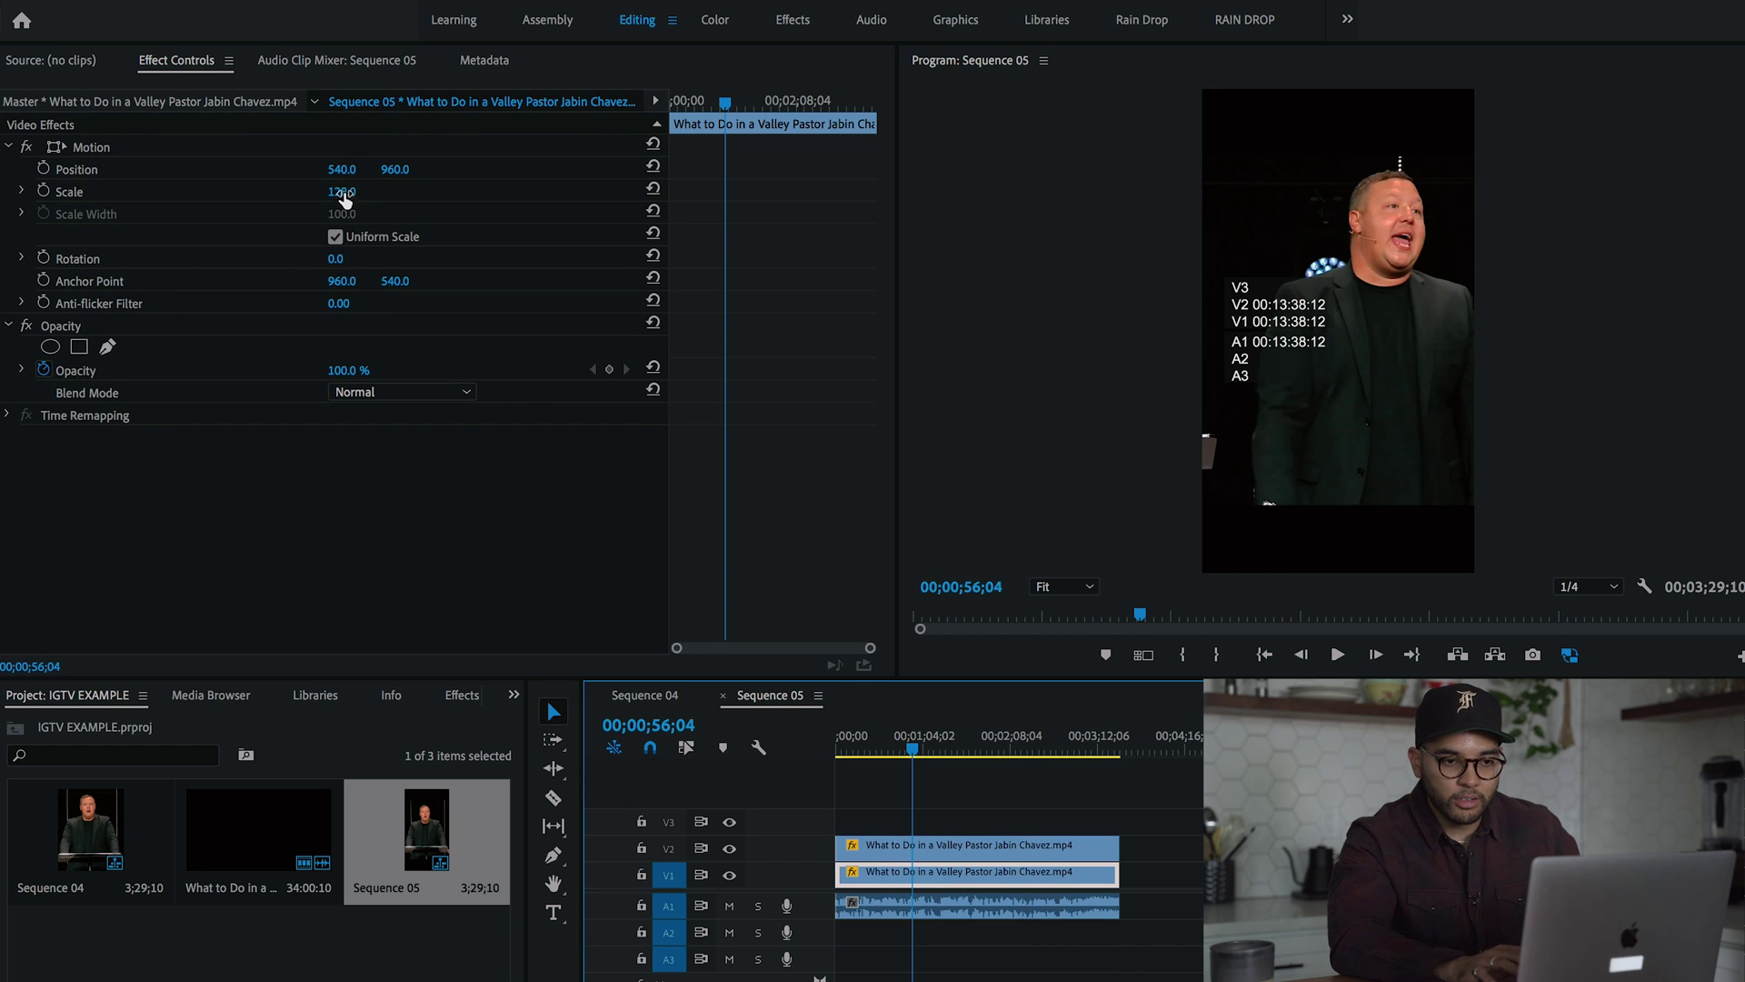
mouse_move(341, 191)
left_mouse_down()
mouse_move(418, 191)
mouse_move(358, 192)
left_mouse_up()
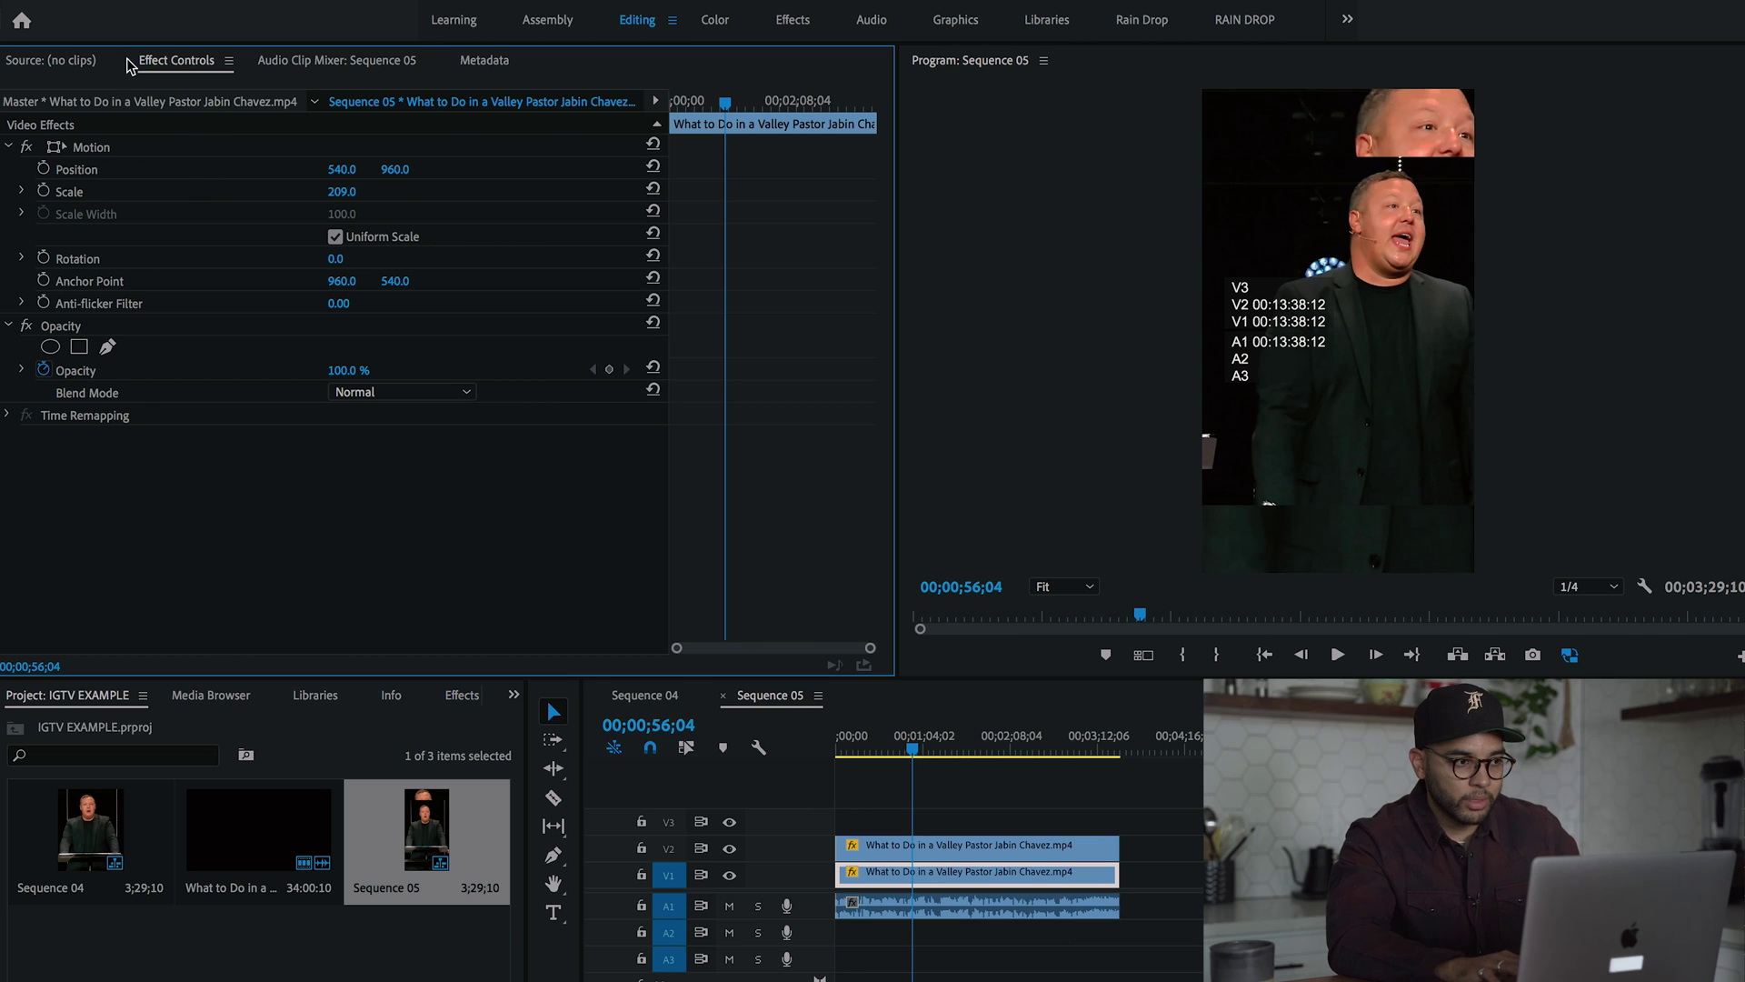
left_click(460, 696)
Apply Gaussian Blur to the V1 background copy and set Blurriness to 126
left_click(166, 721)
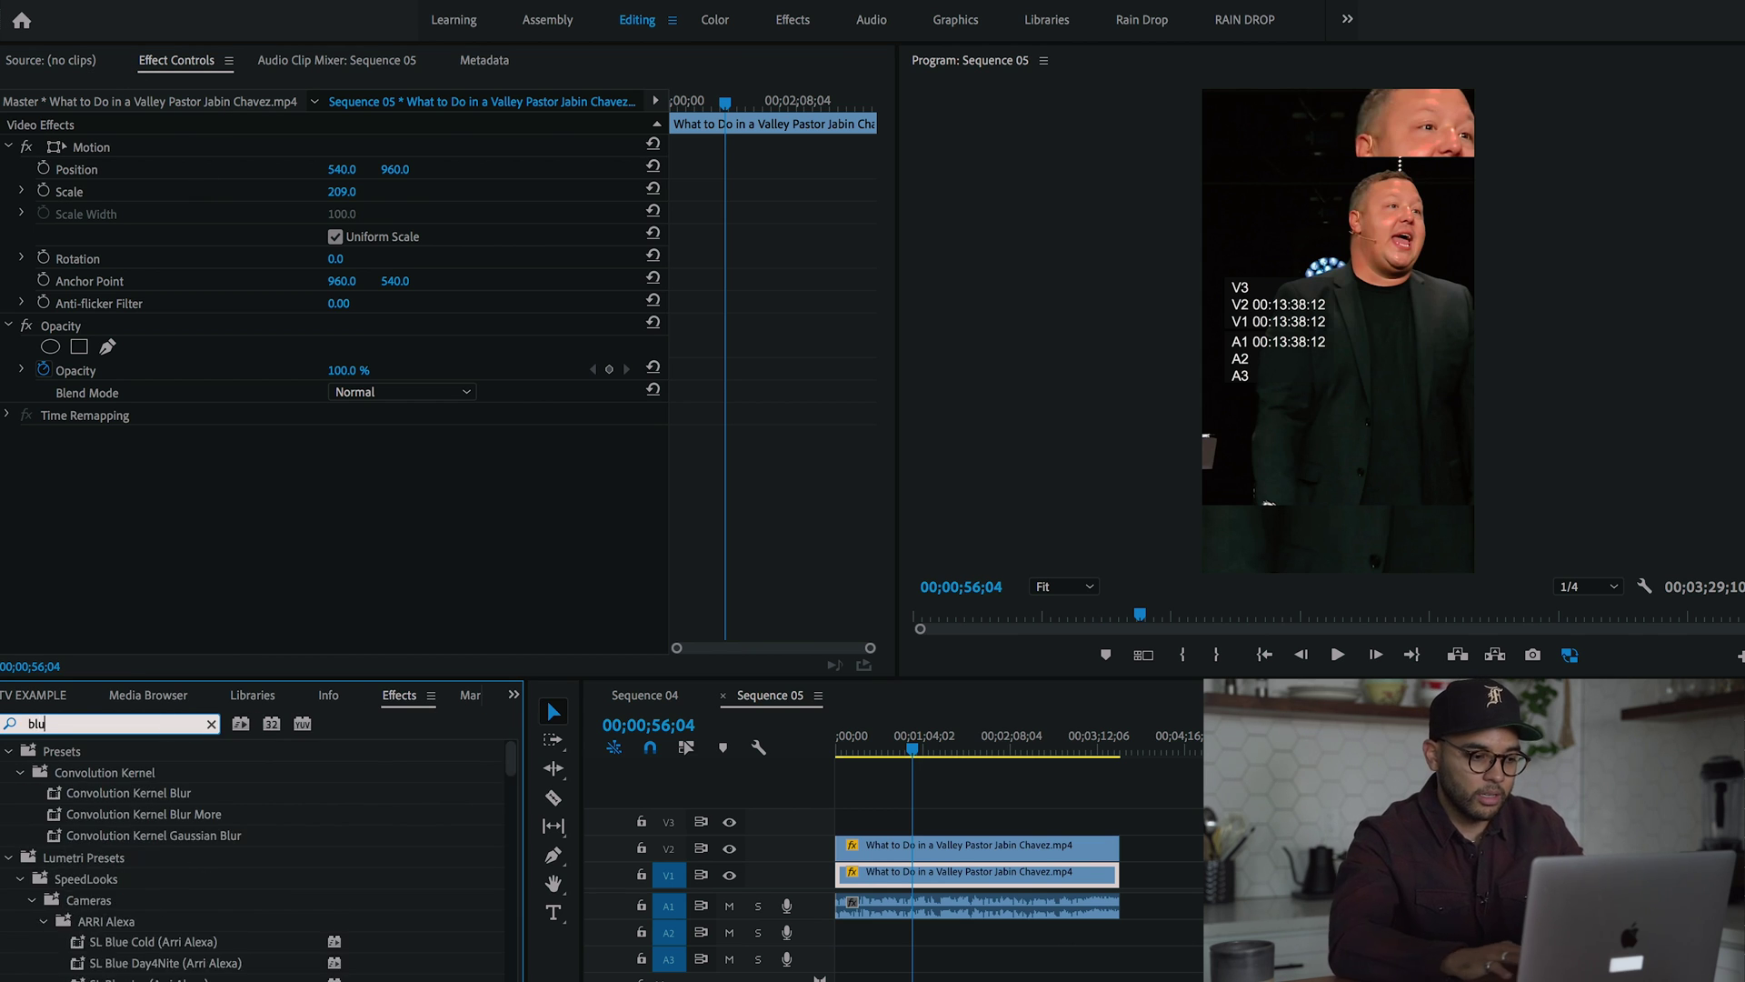
type("r")
scroll(128, 939, "down", 1)
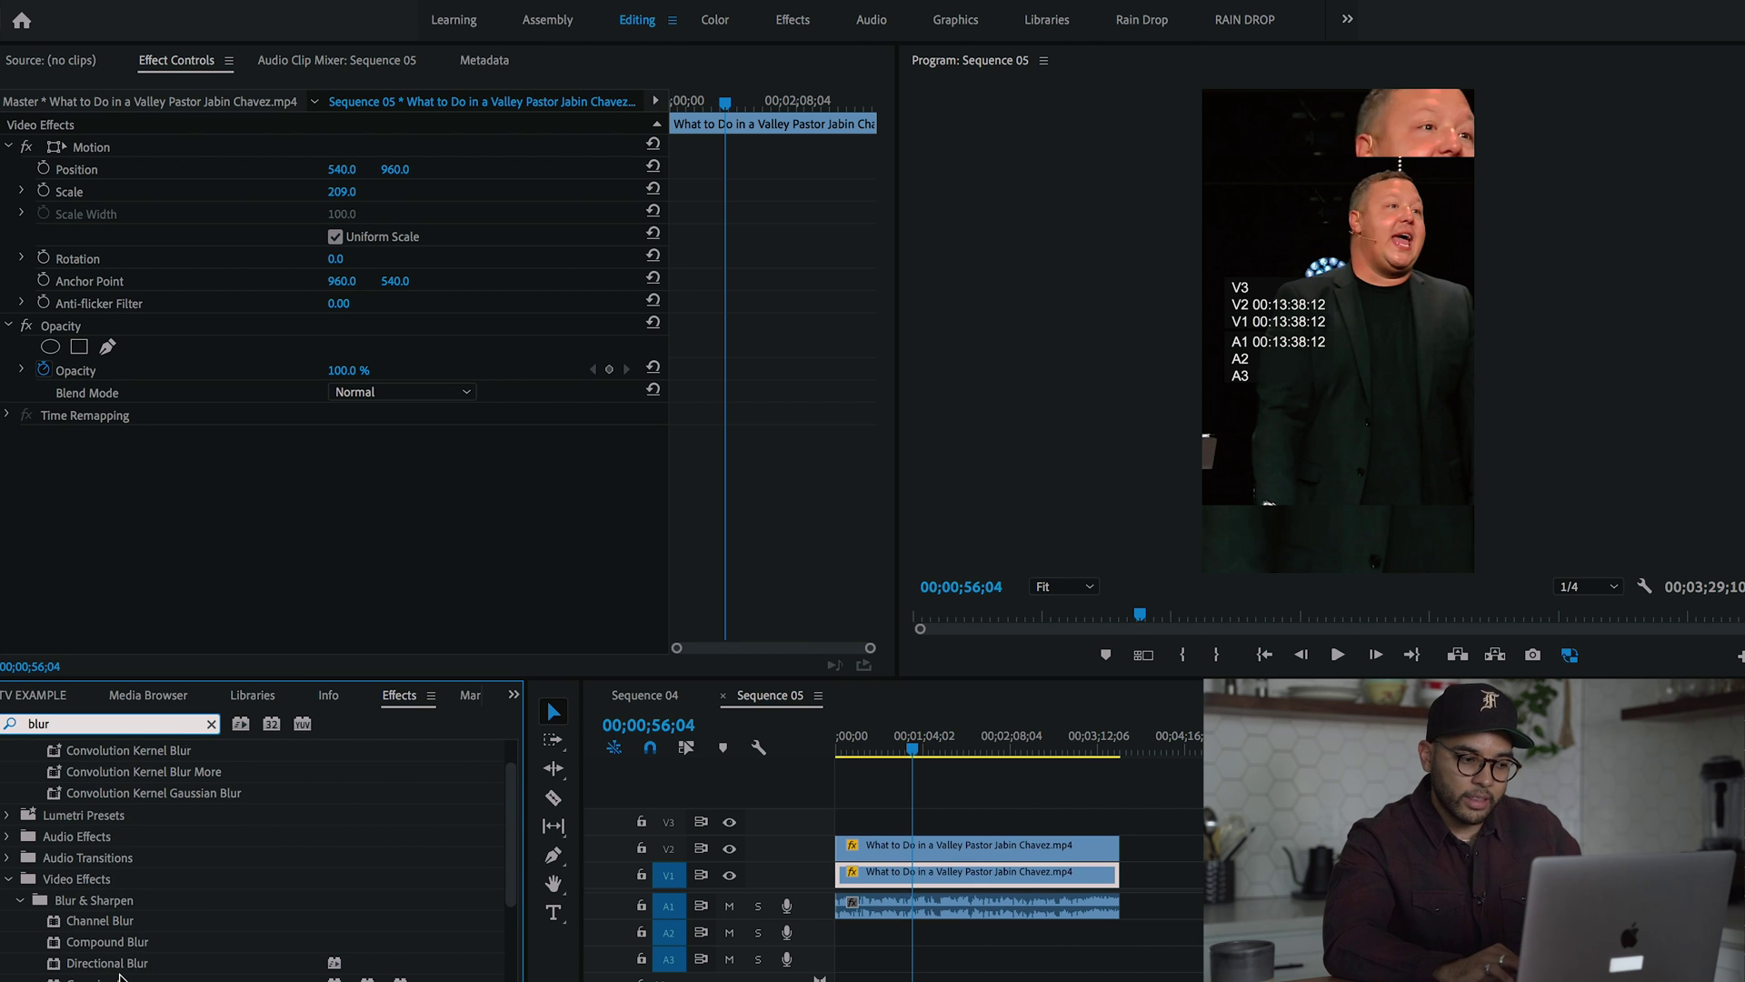
scroll(122, 977, "down", 1)
left_click_drag(119, 966, 928, 889)
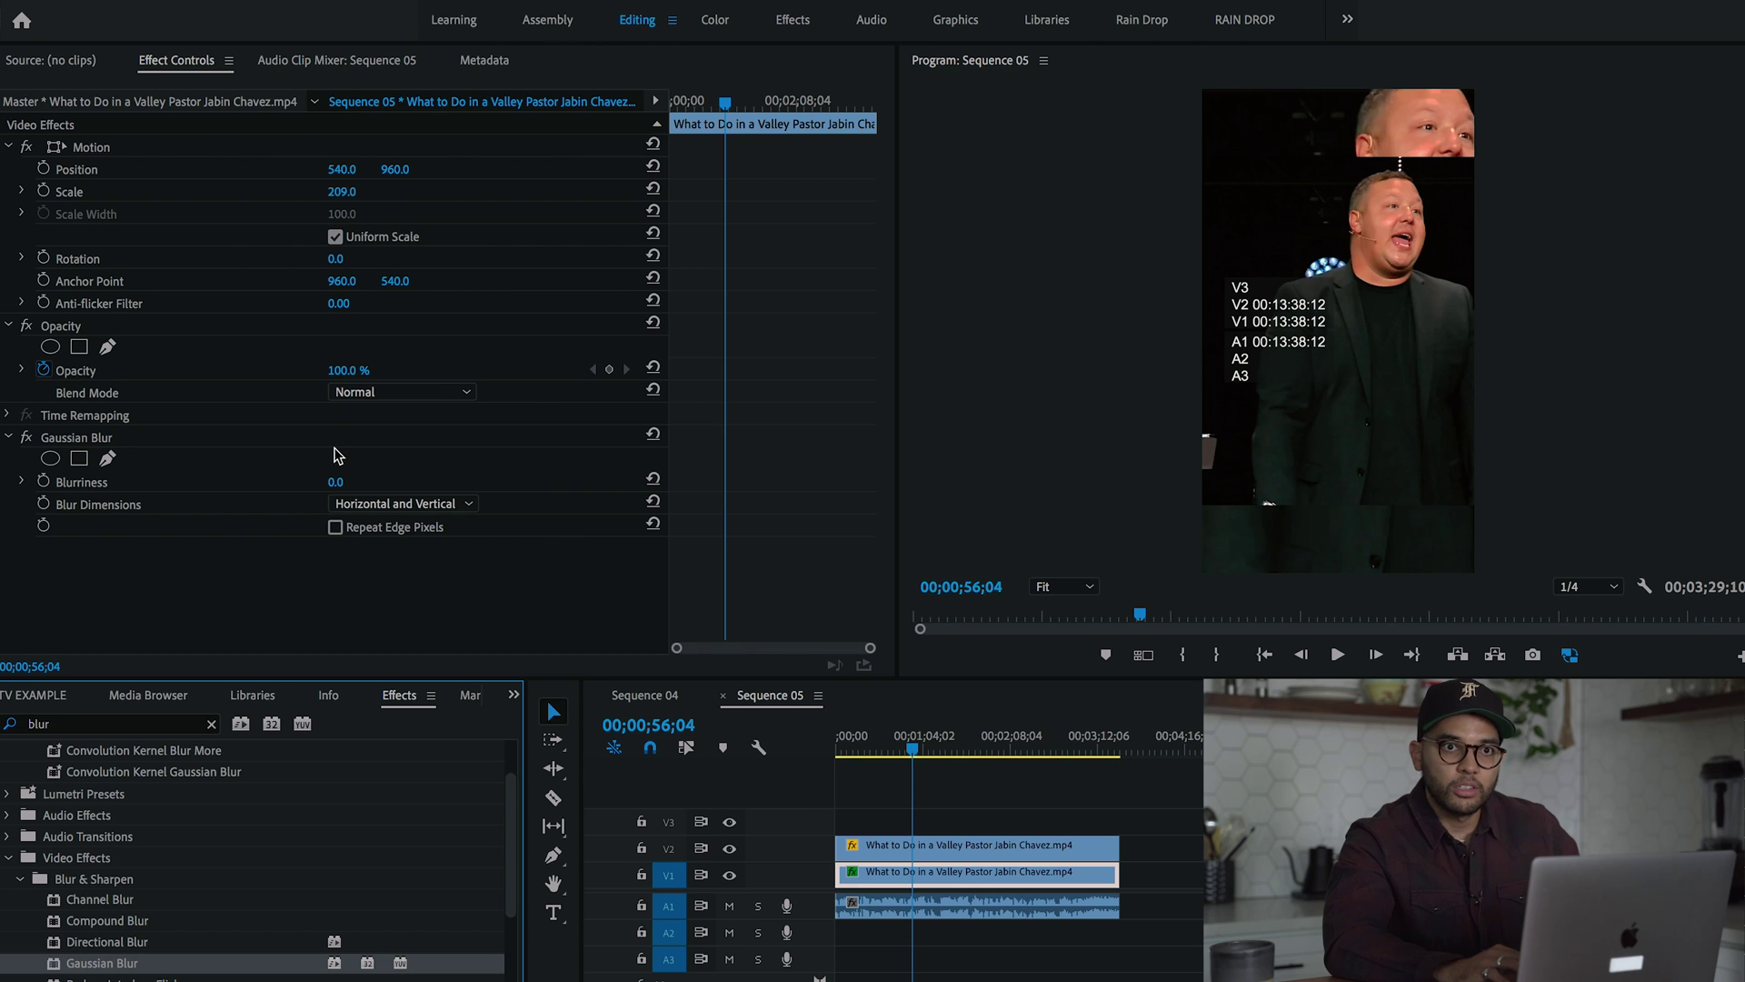
left_click_drag(335, 482, 434, 482)
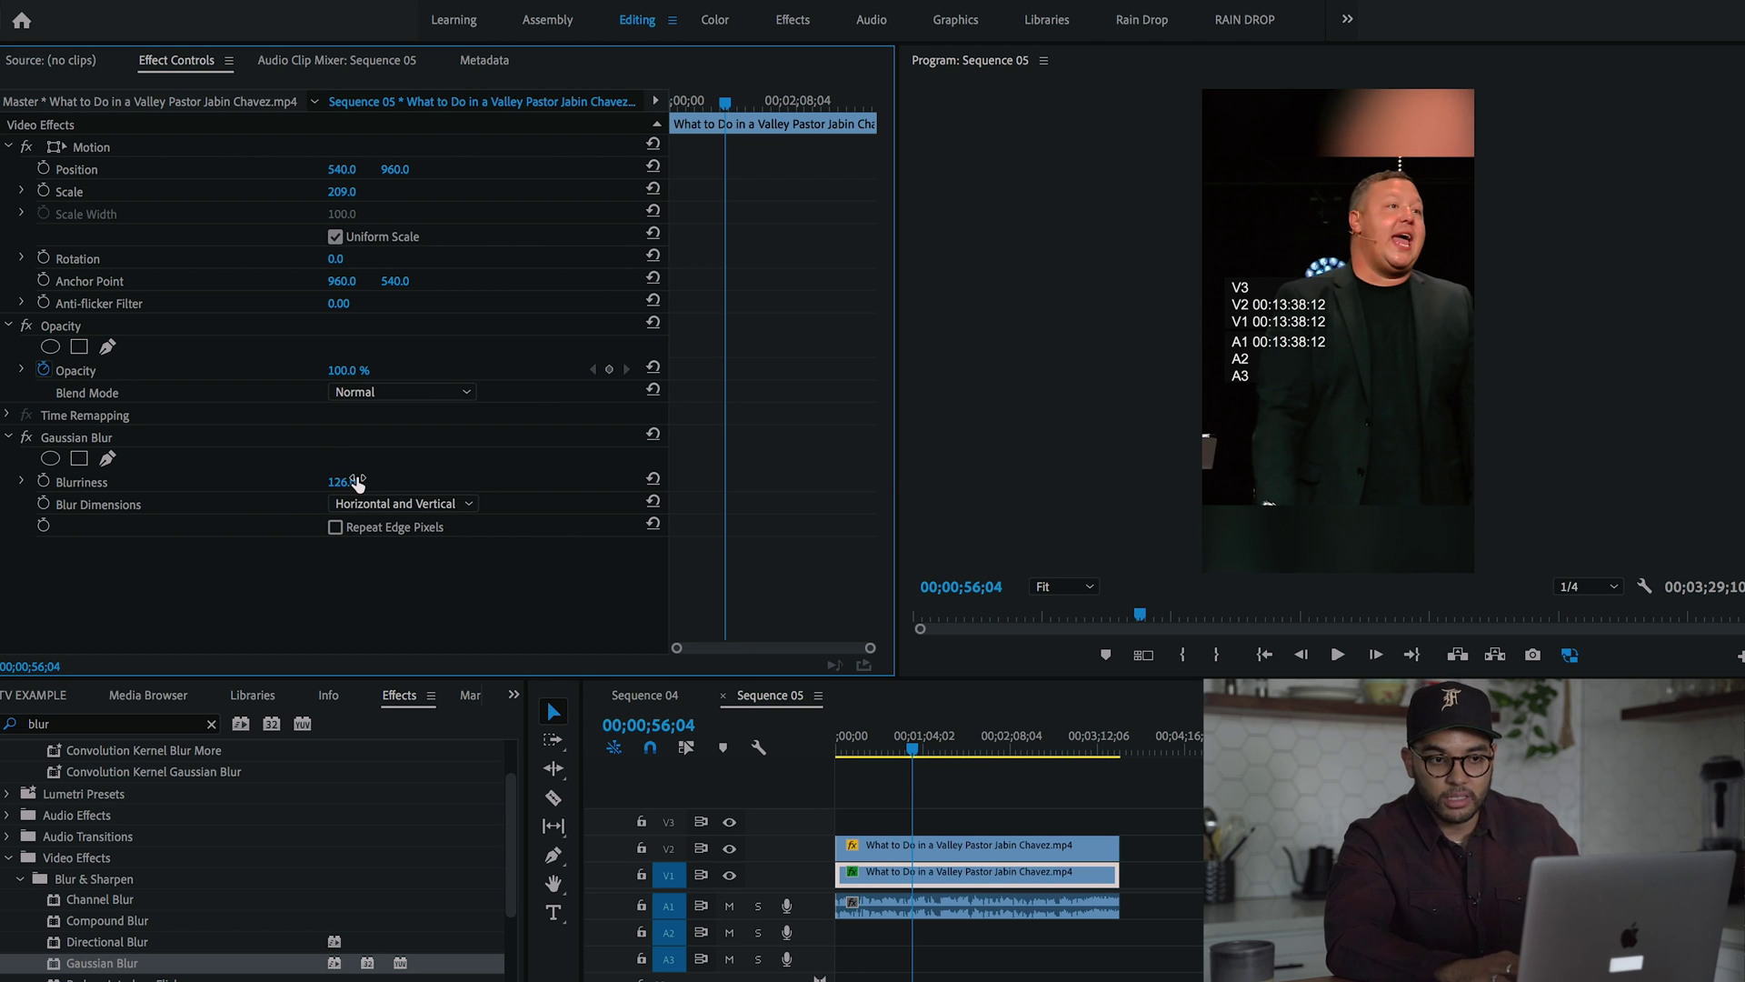
Scrub through Sequence 05, compare it with Sequence 04, and return the playhead to the start
left_click(934, 738)
mouse_move(934, 741)
left_mouse_down()
mouse_move(891, 741)
mouse_move(942, 750)
left_mouse_up()
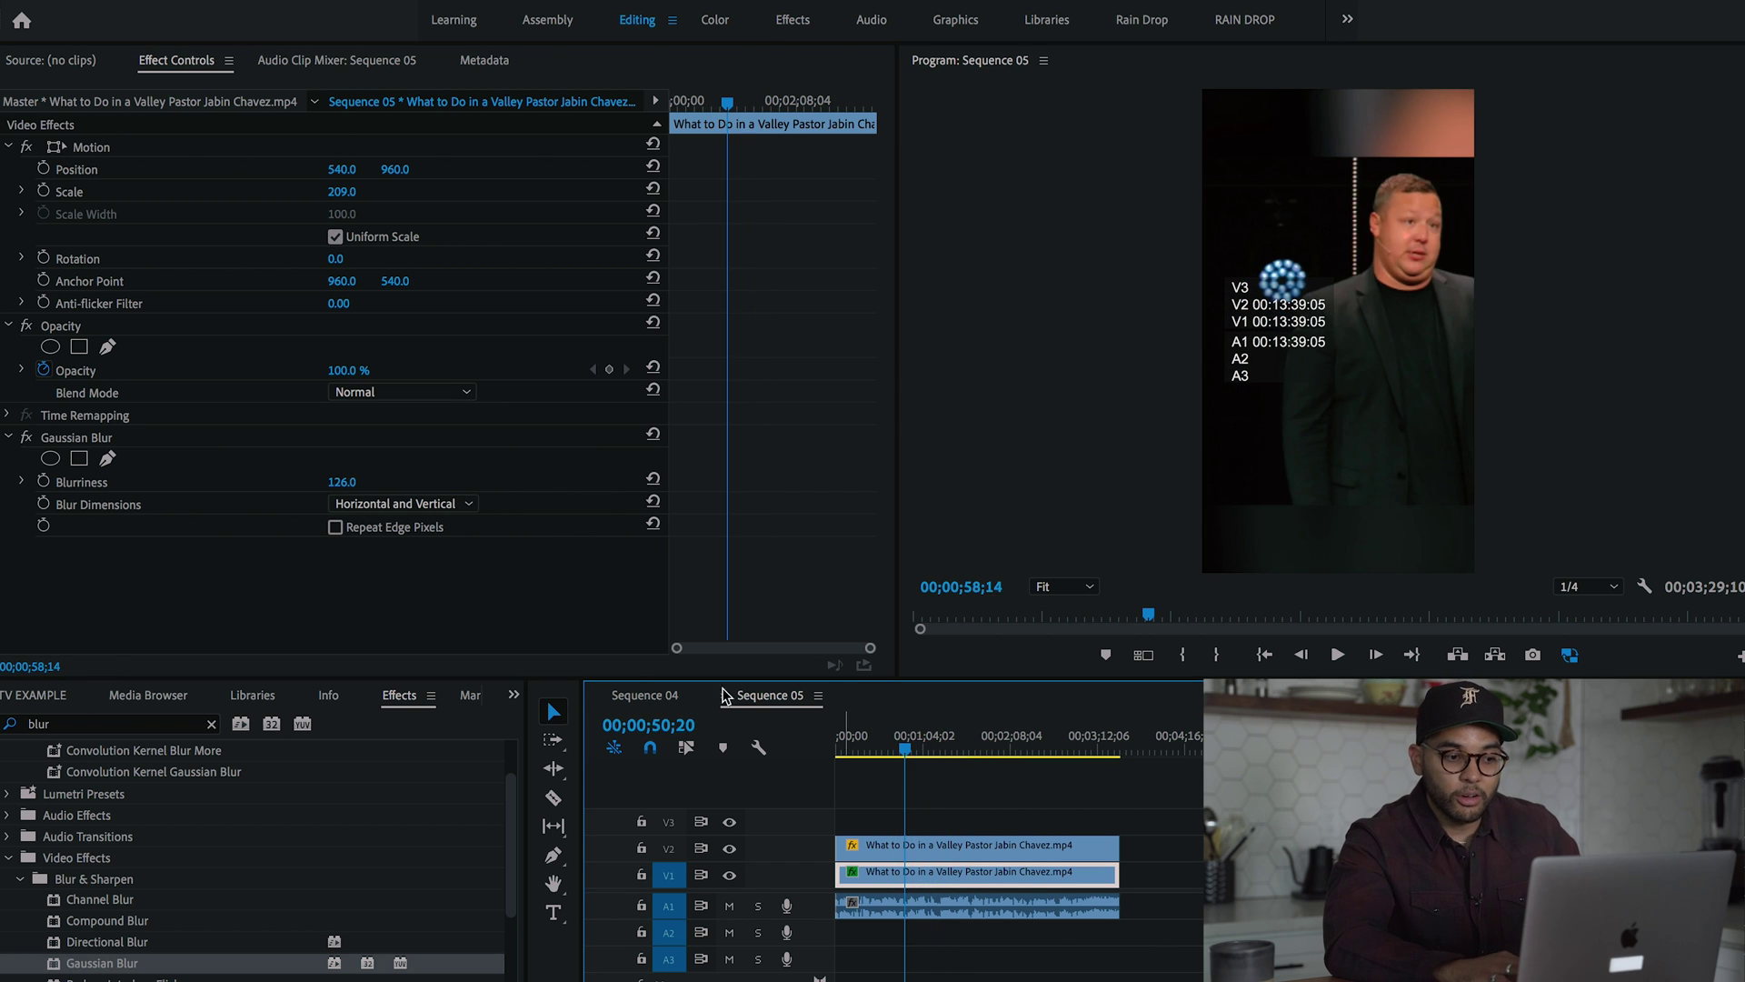
left_click(641, 691)
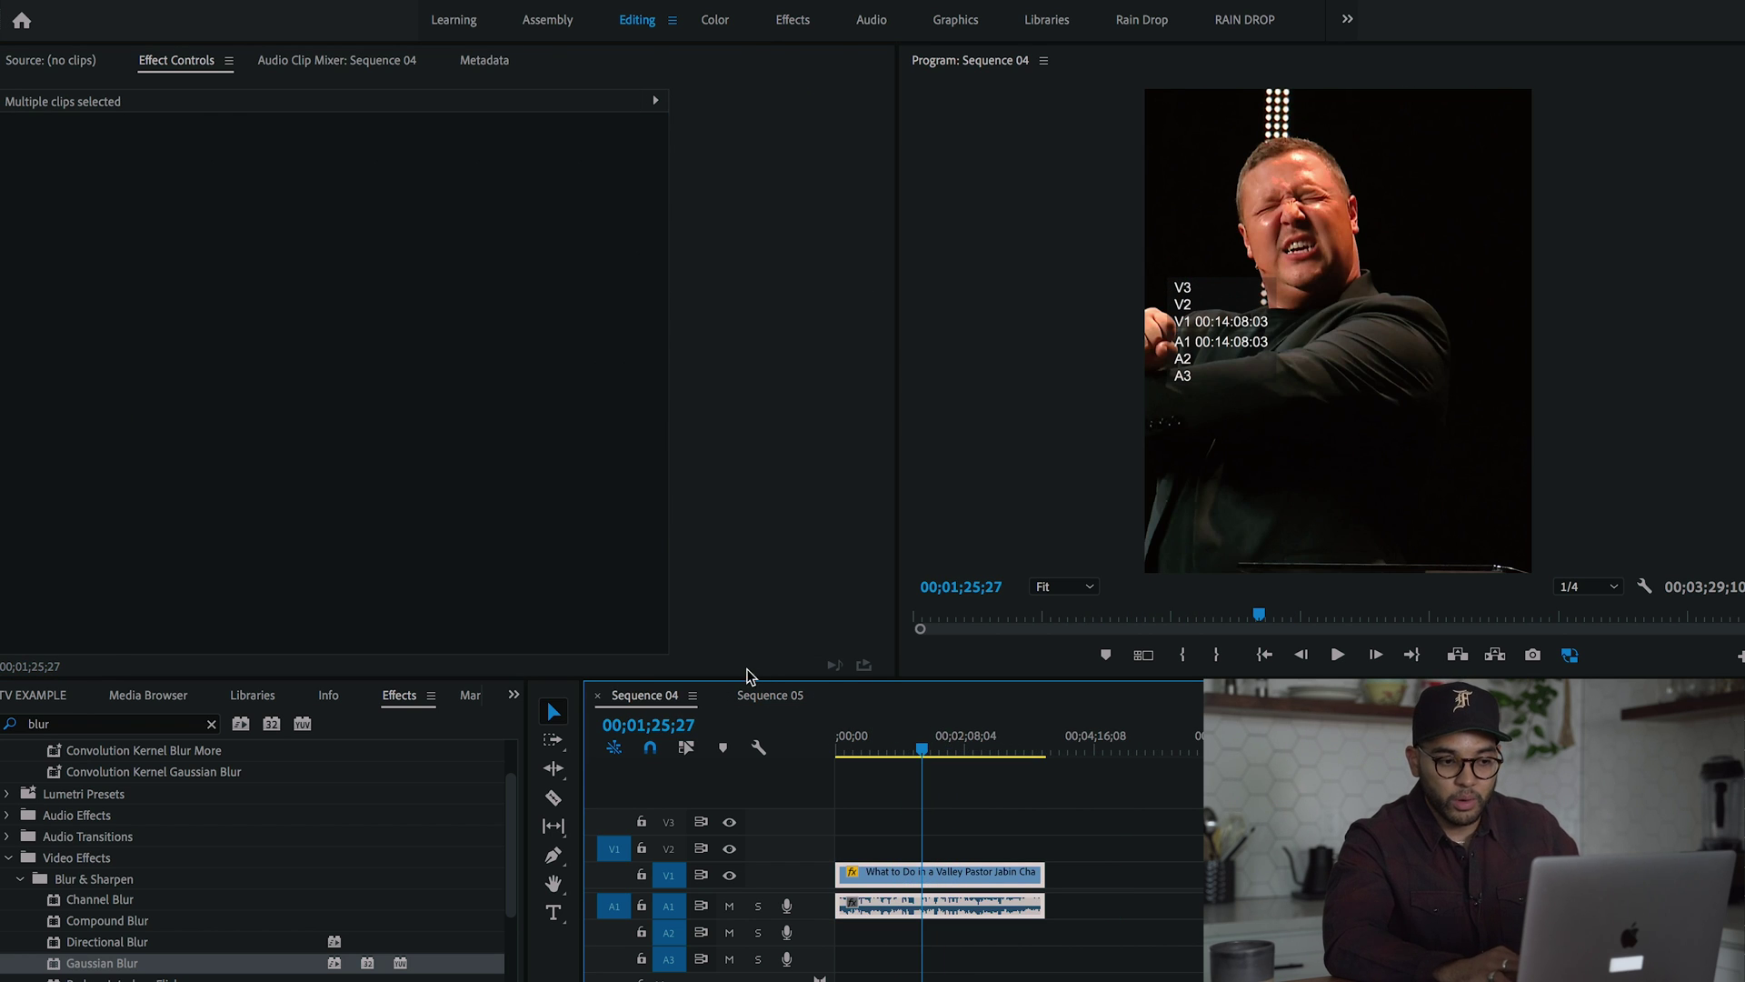
left_click(770, 695)
left_click_drag(1150, 744, 1123, 743)
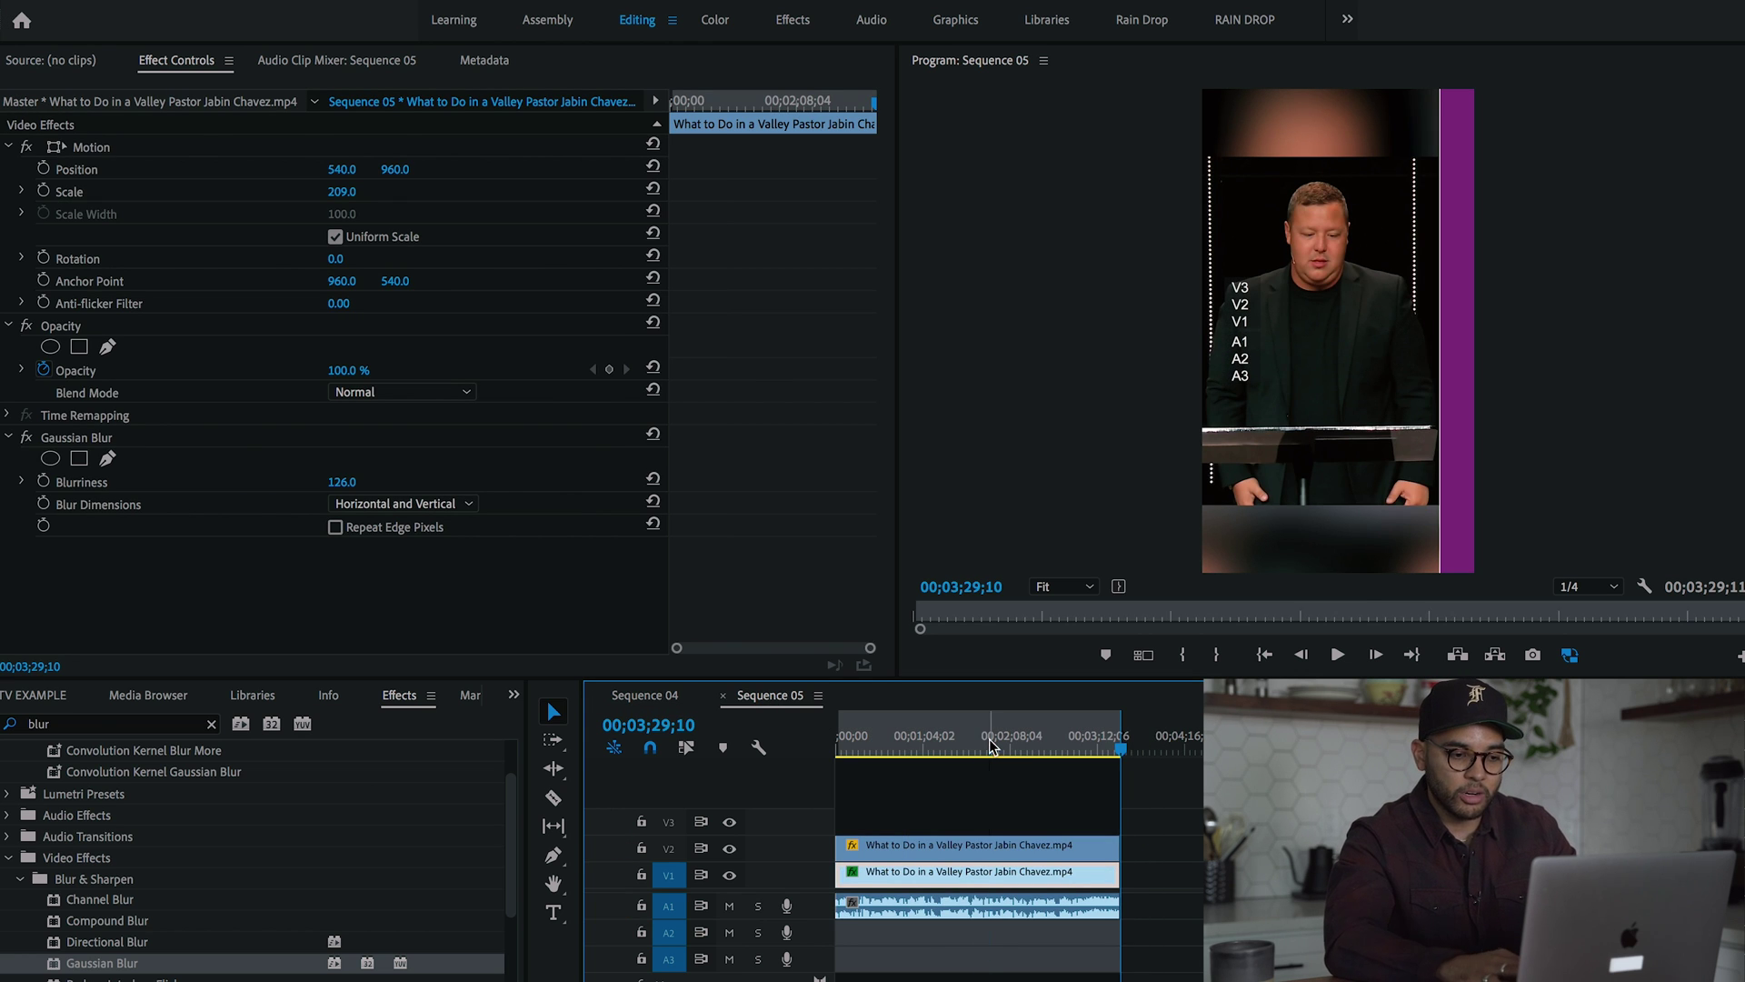
left_click(838, 744)
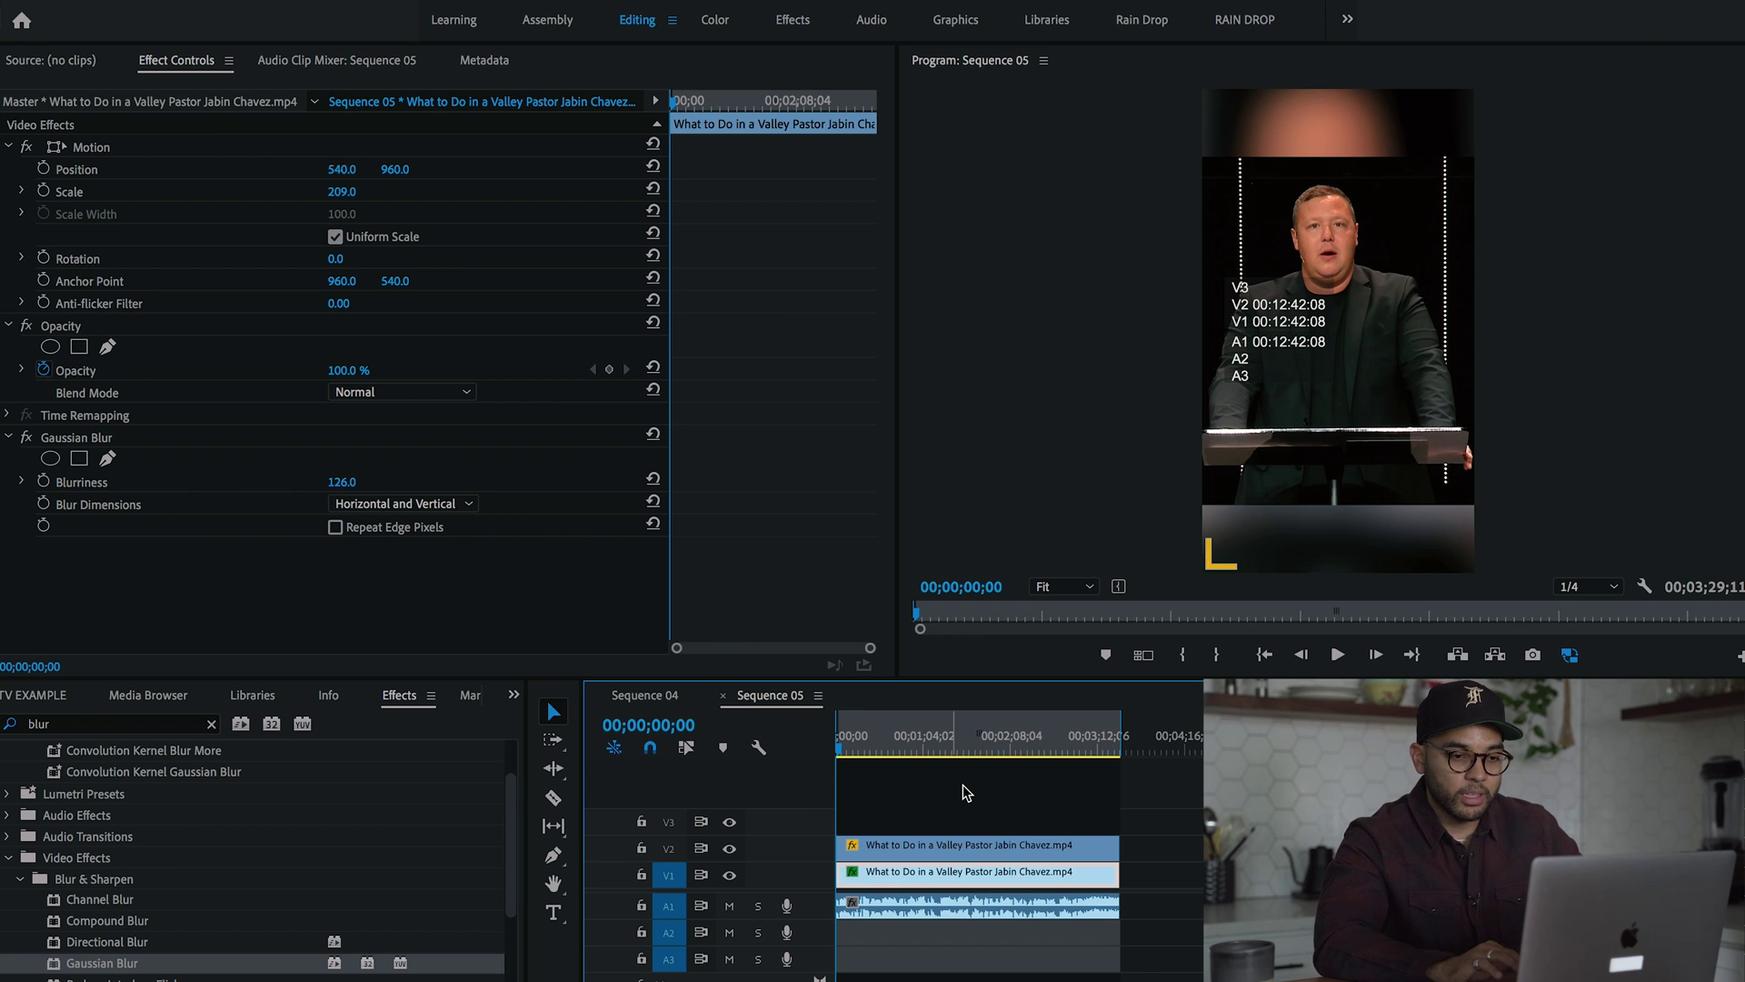
Export Sequence 05 as a 1080x1920 H.264 MP4 named Faith Clip to the Desktop
key("ctrl+m")
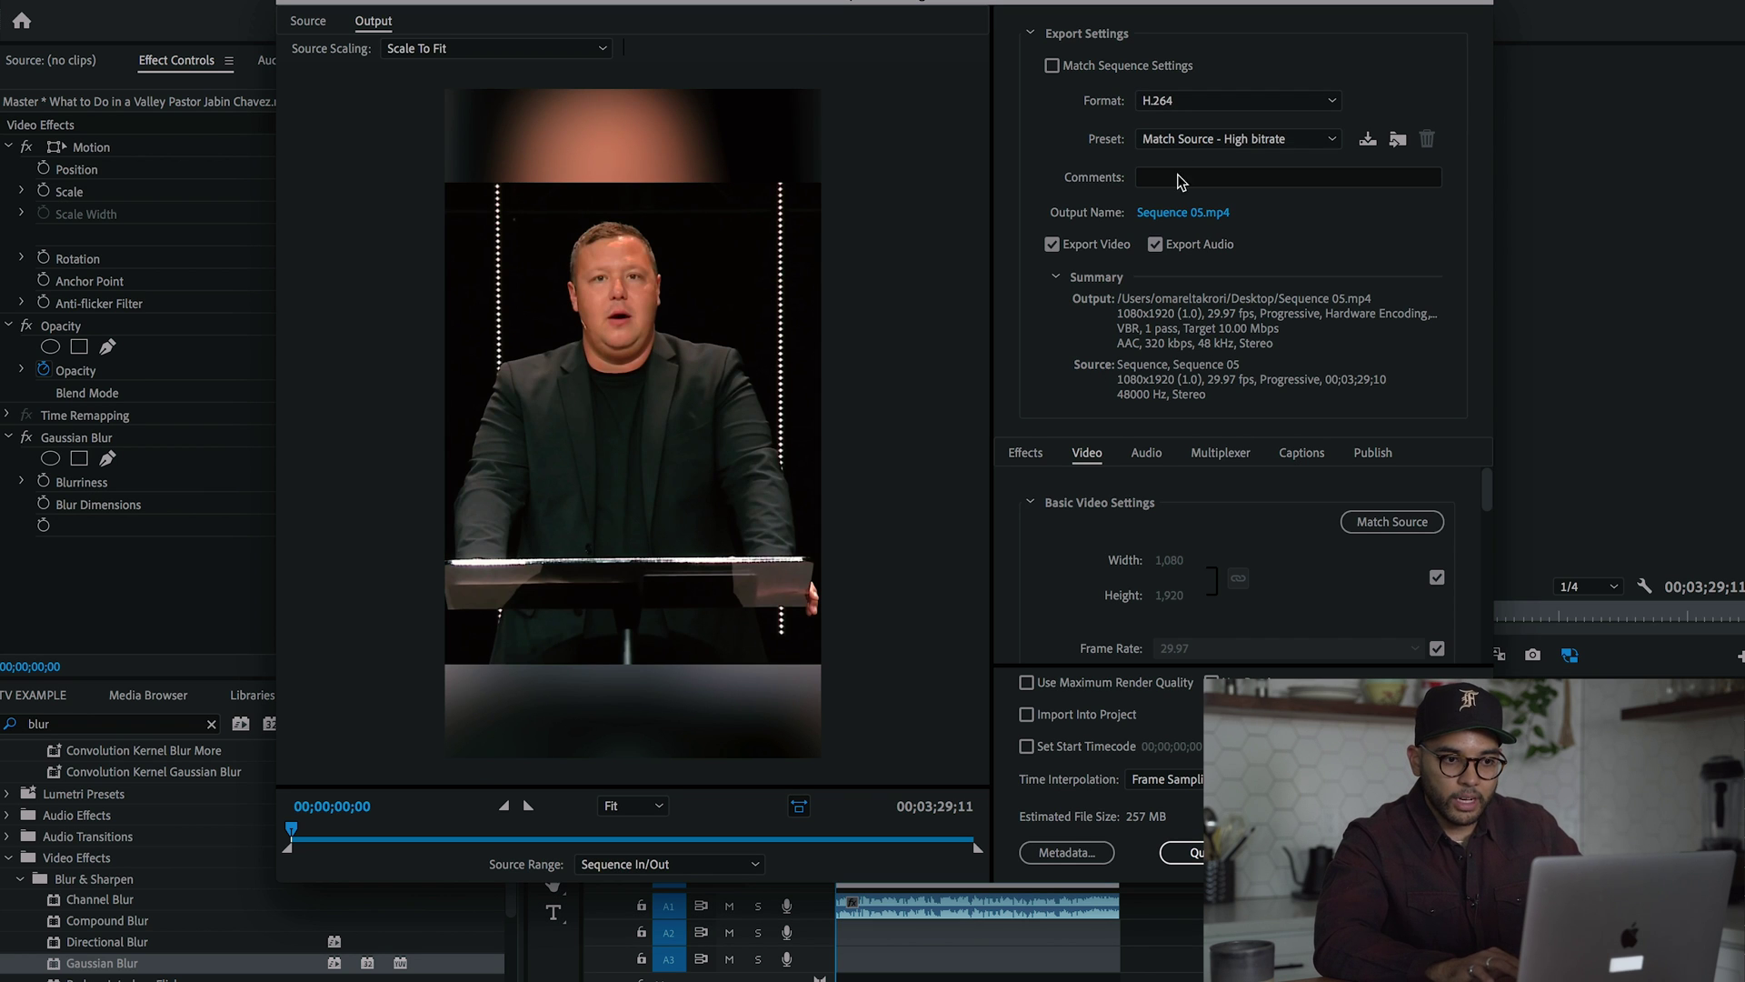
left_click(1183, 212)
type("Faith Clip")
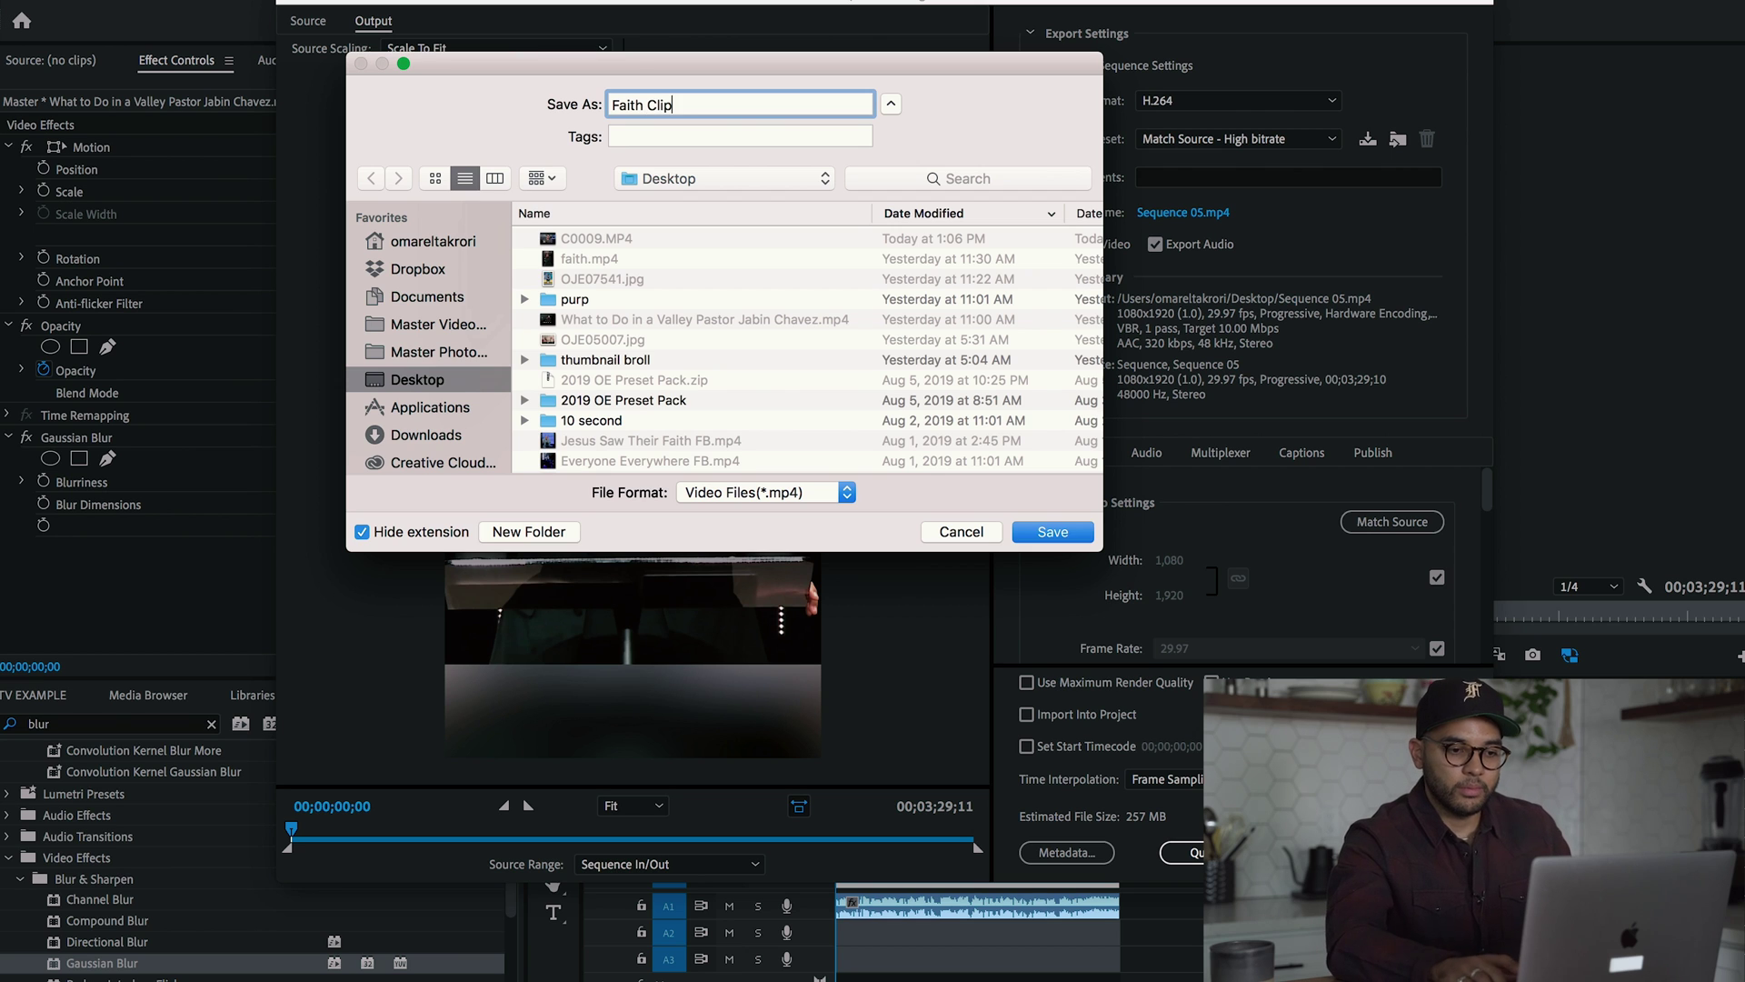
key("Return")
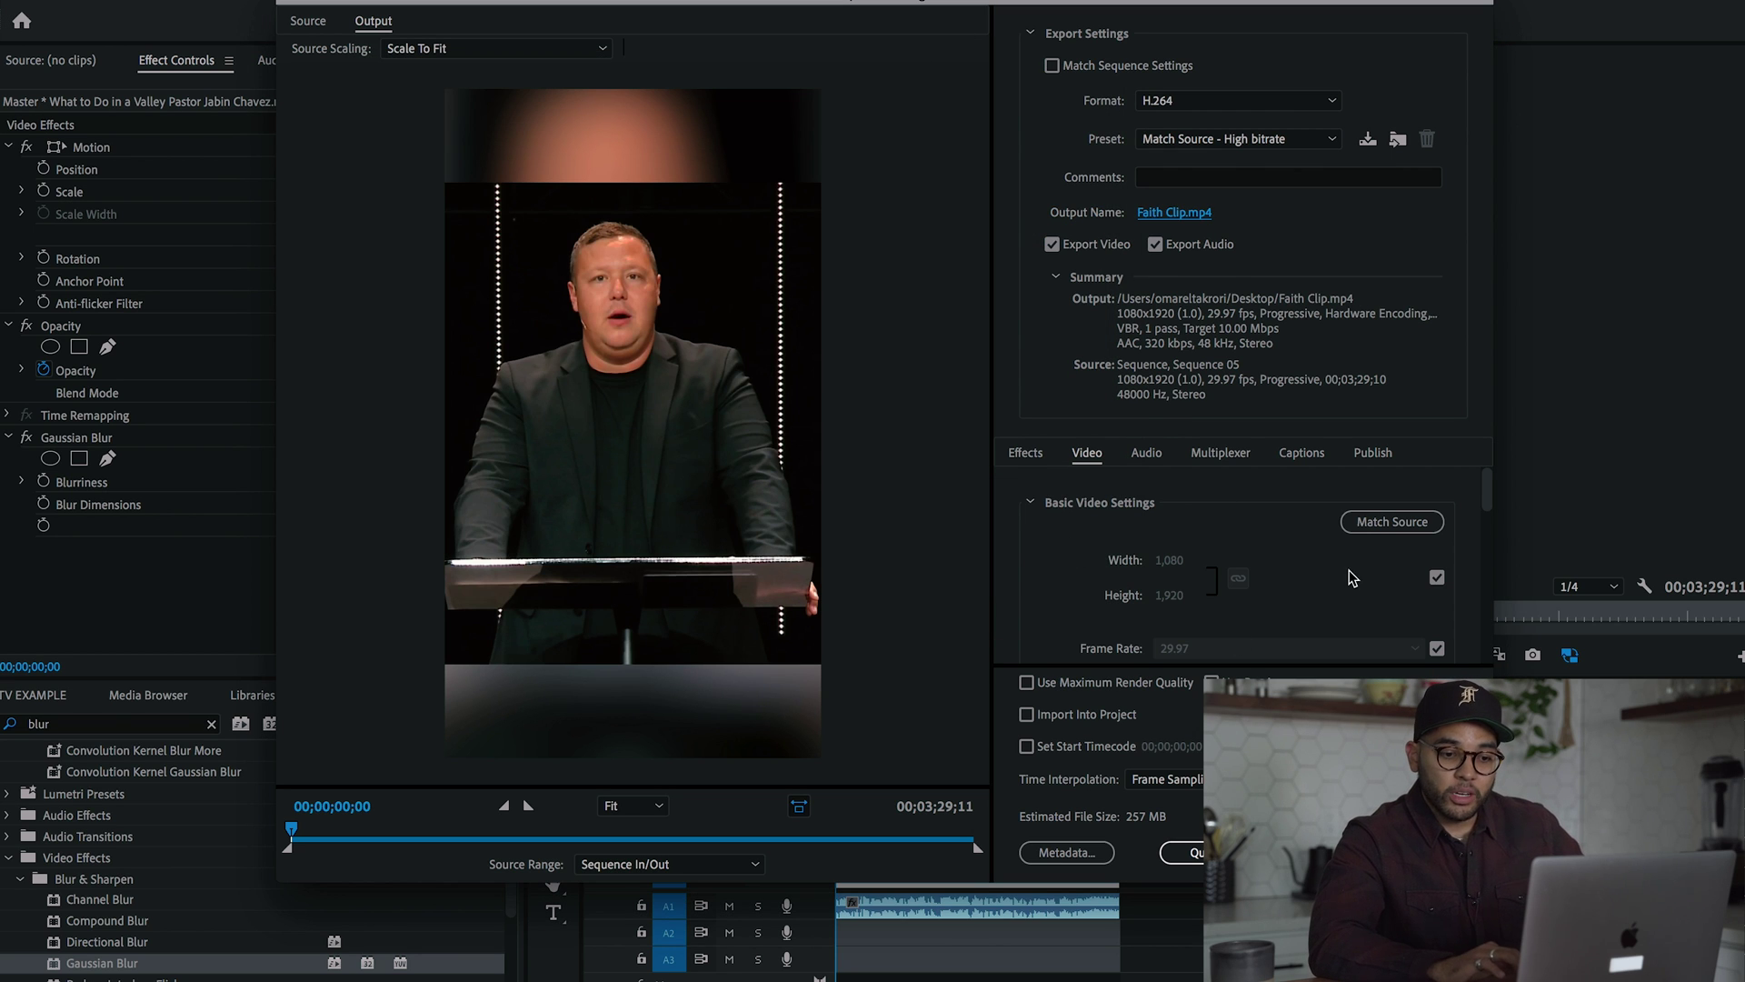
left_click(1273, 852)
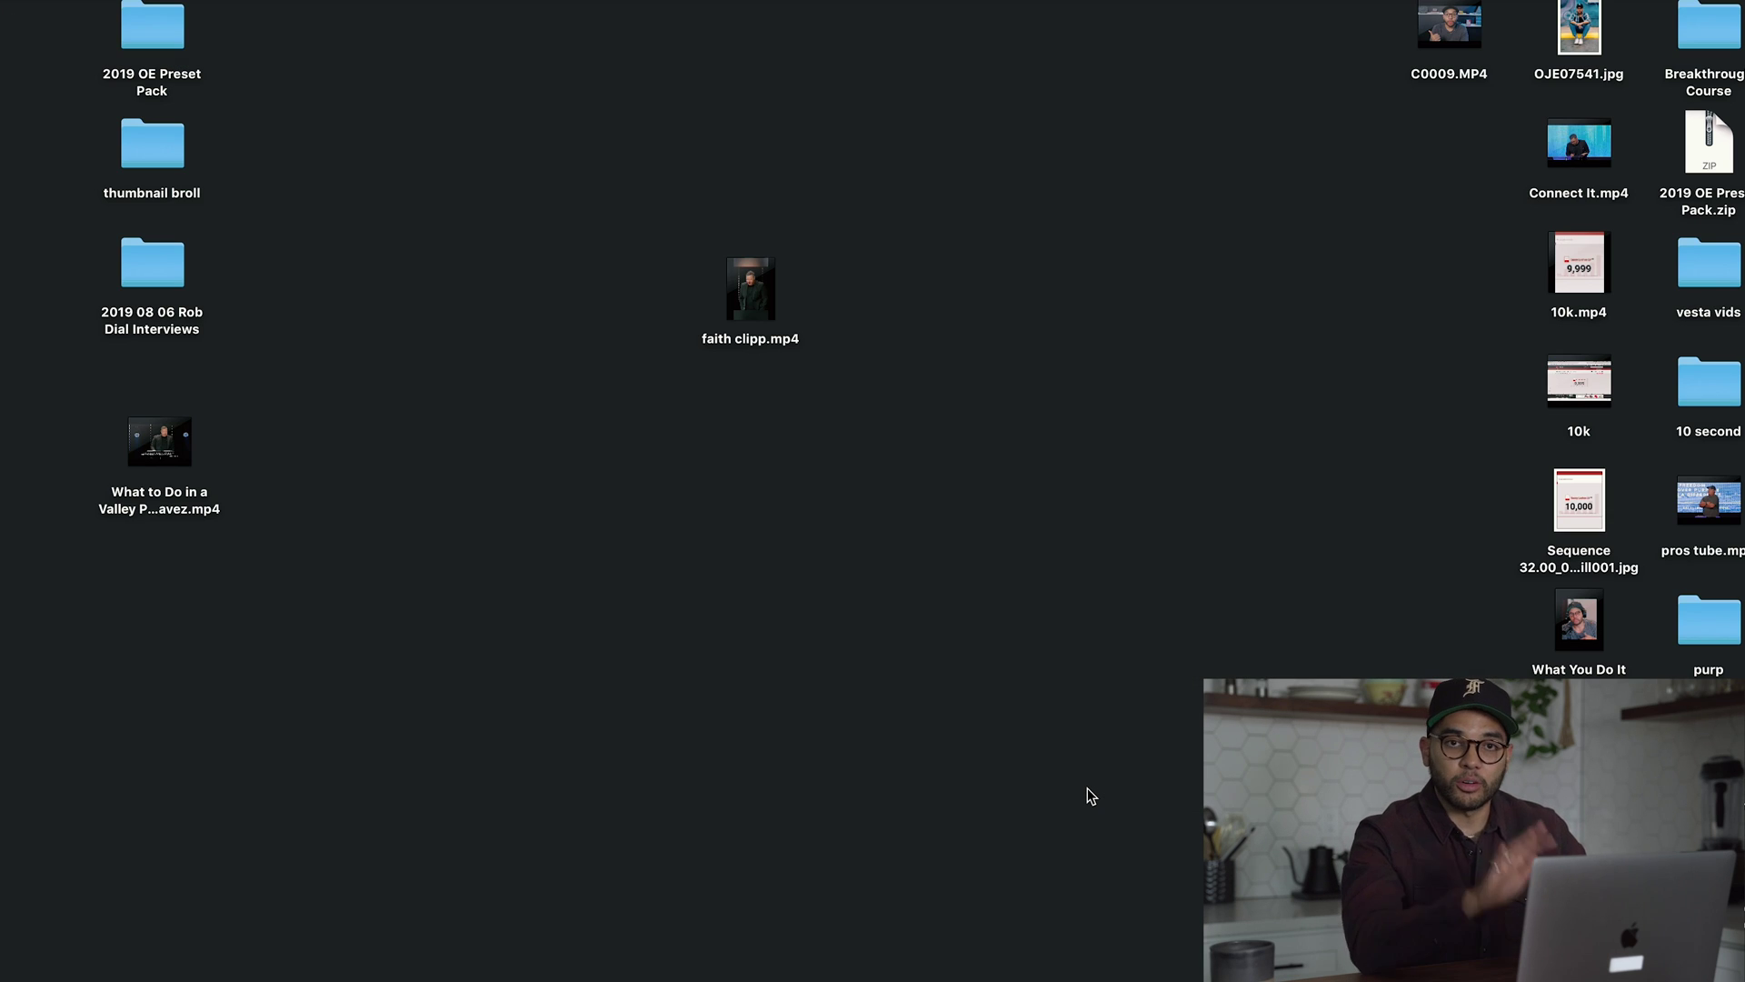
Share the exported faith clipp.mp4 on the Desktop via AirDrop
left_click(761, 338)
right_click(764, 343)
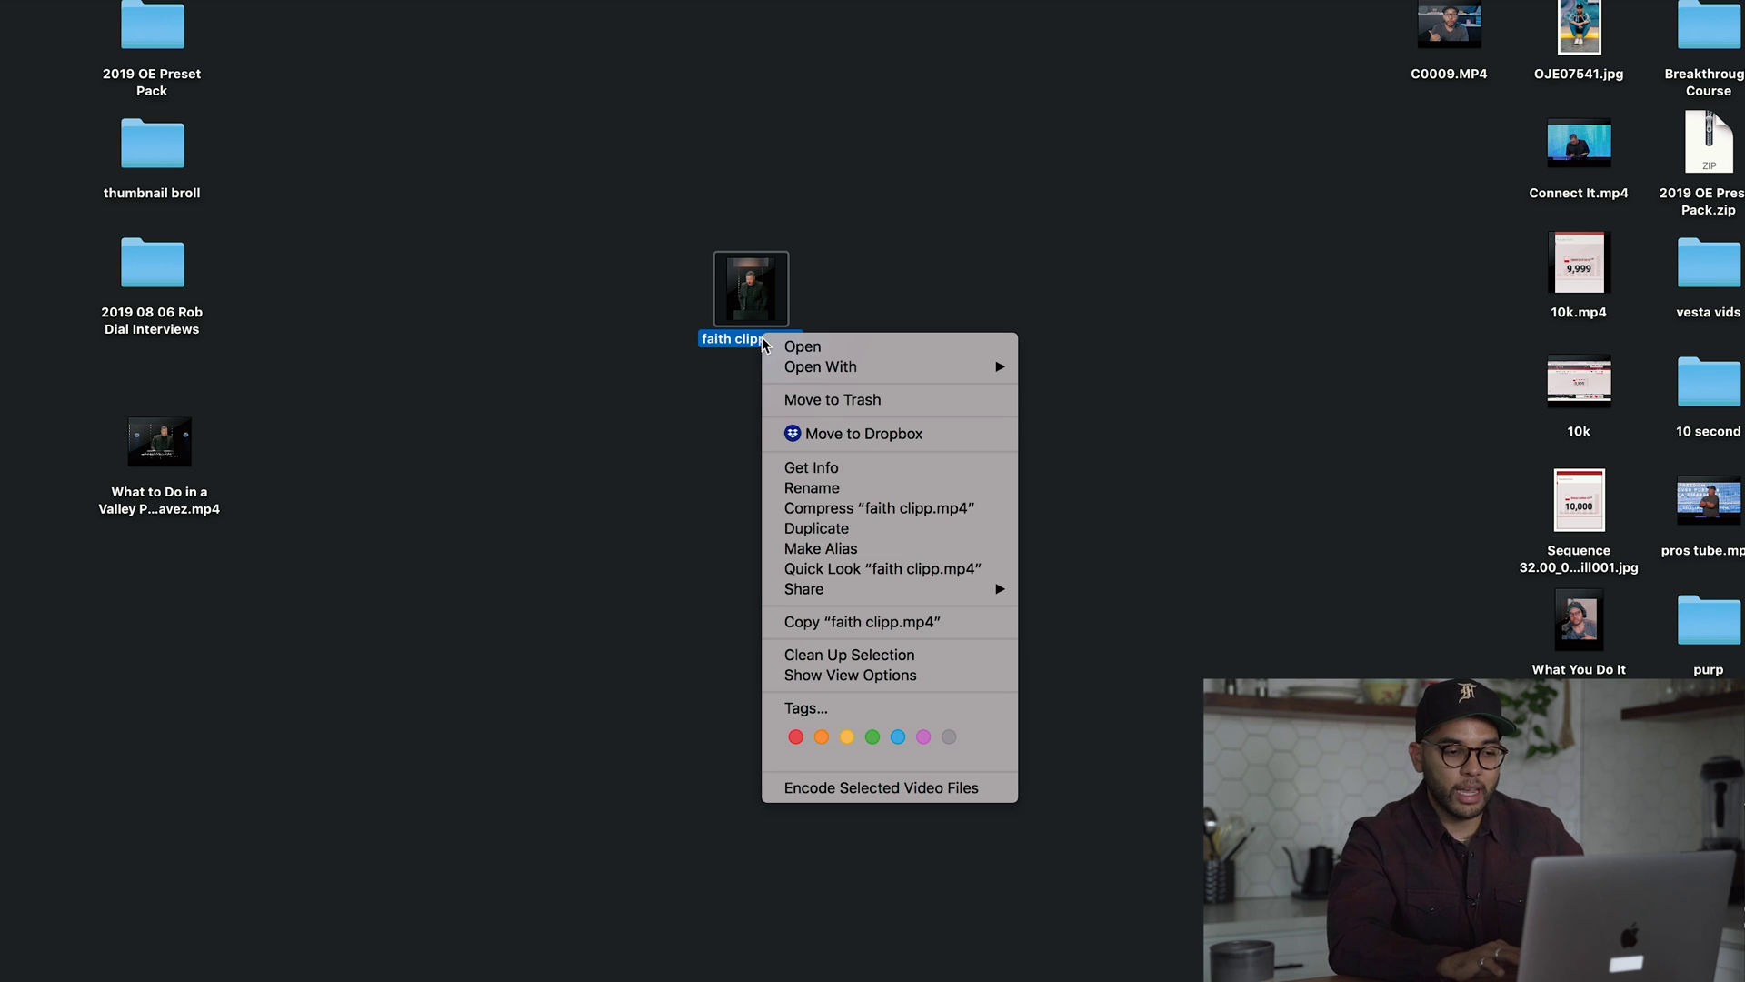
mouse_move(991, 589)
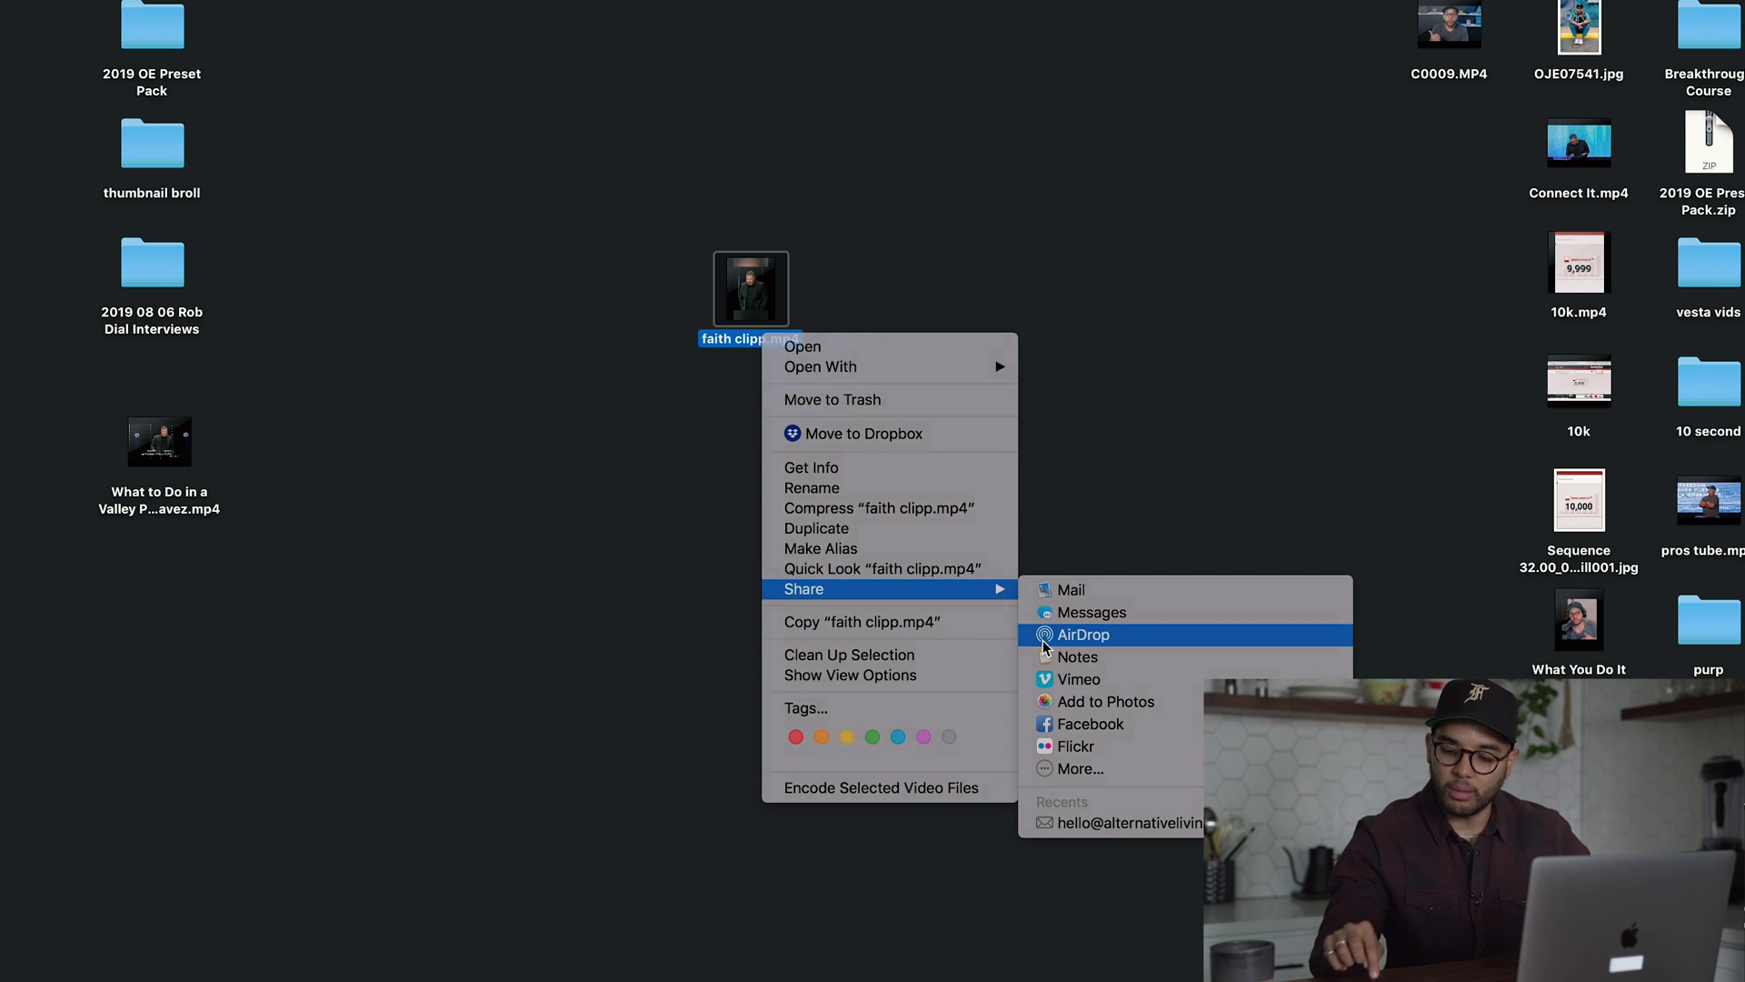
left_click(1043, 636)
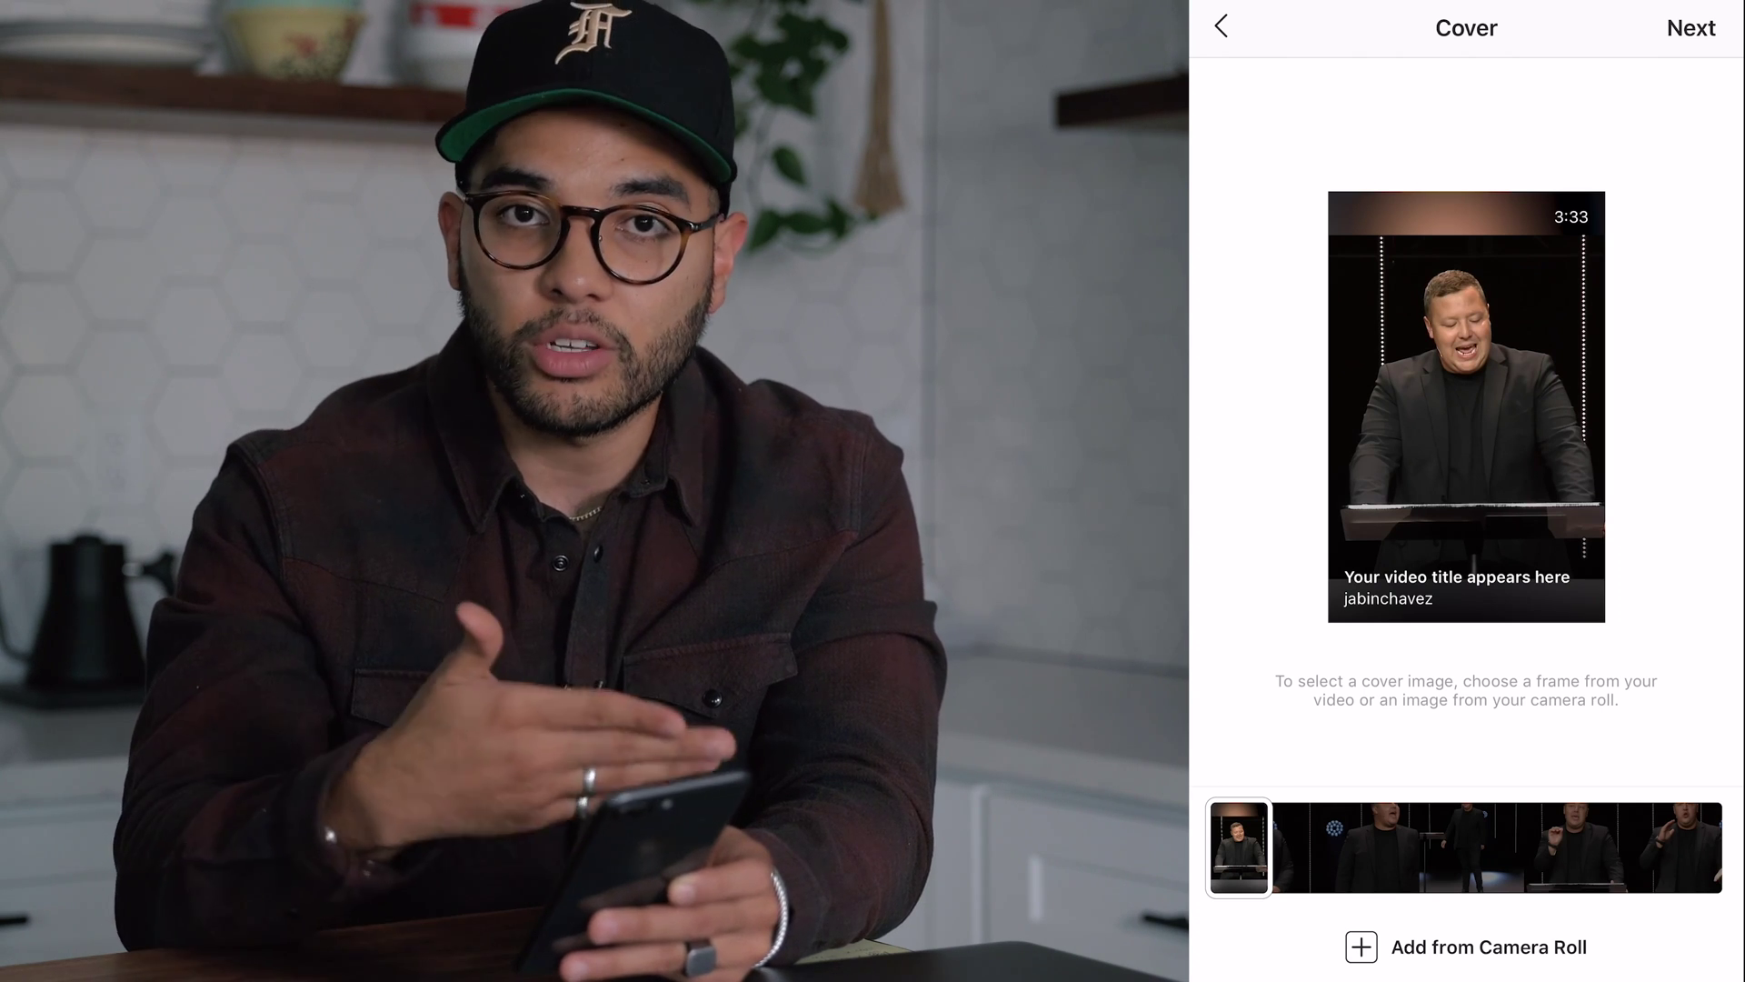
Choose the pastor's clasped-hands frame as the IGTV cover and continue to the post details
mouse_move(1239, 847)
left_mouse_down()
mouse_move(1582, 847)
mouse_move(1239, 847)
left_mouse_up()
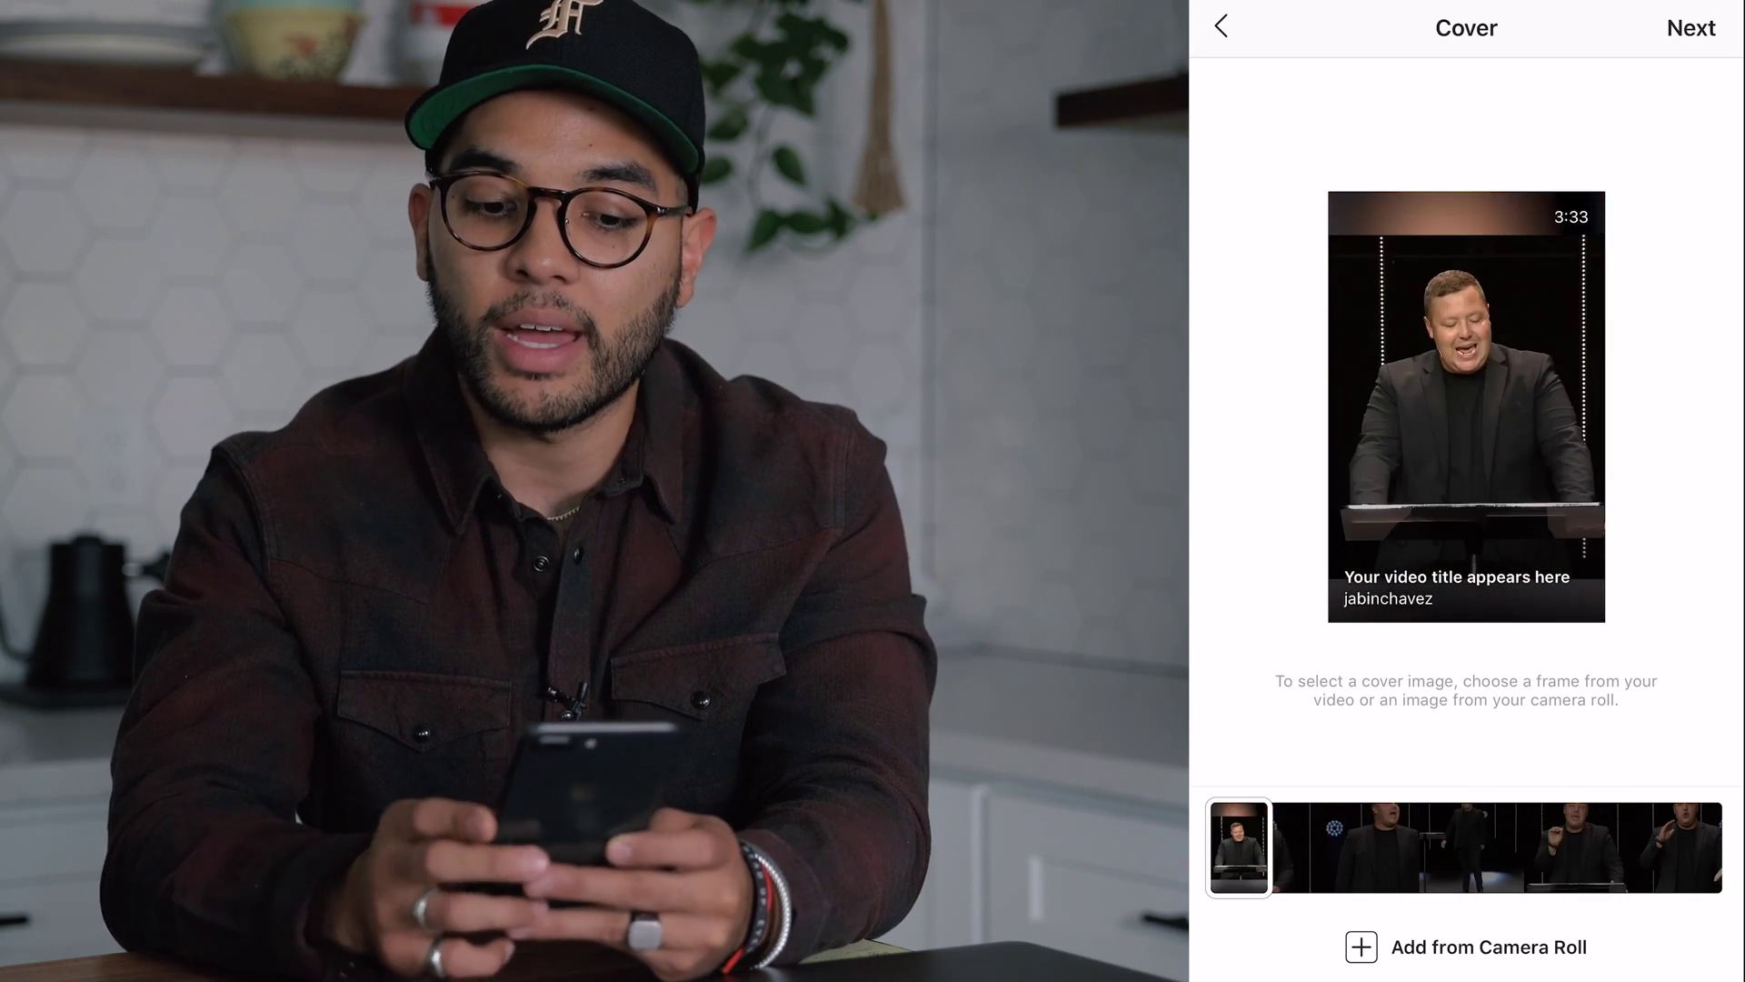
left_click(1466, 946)
left_click(1247, 28)
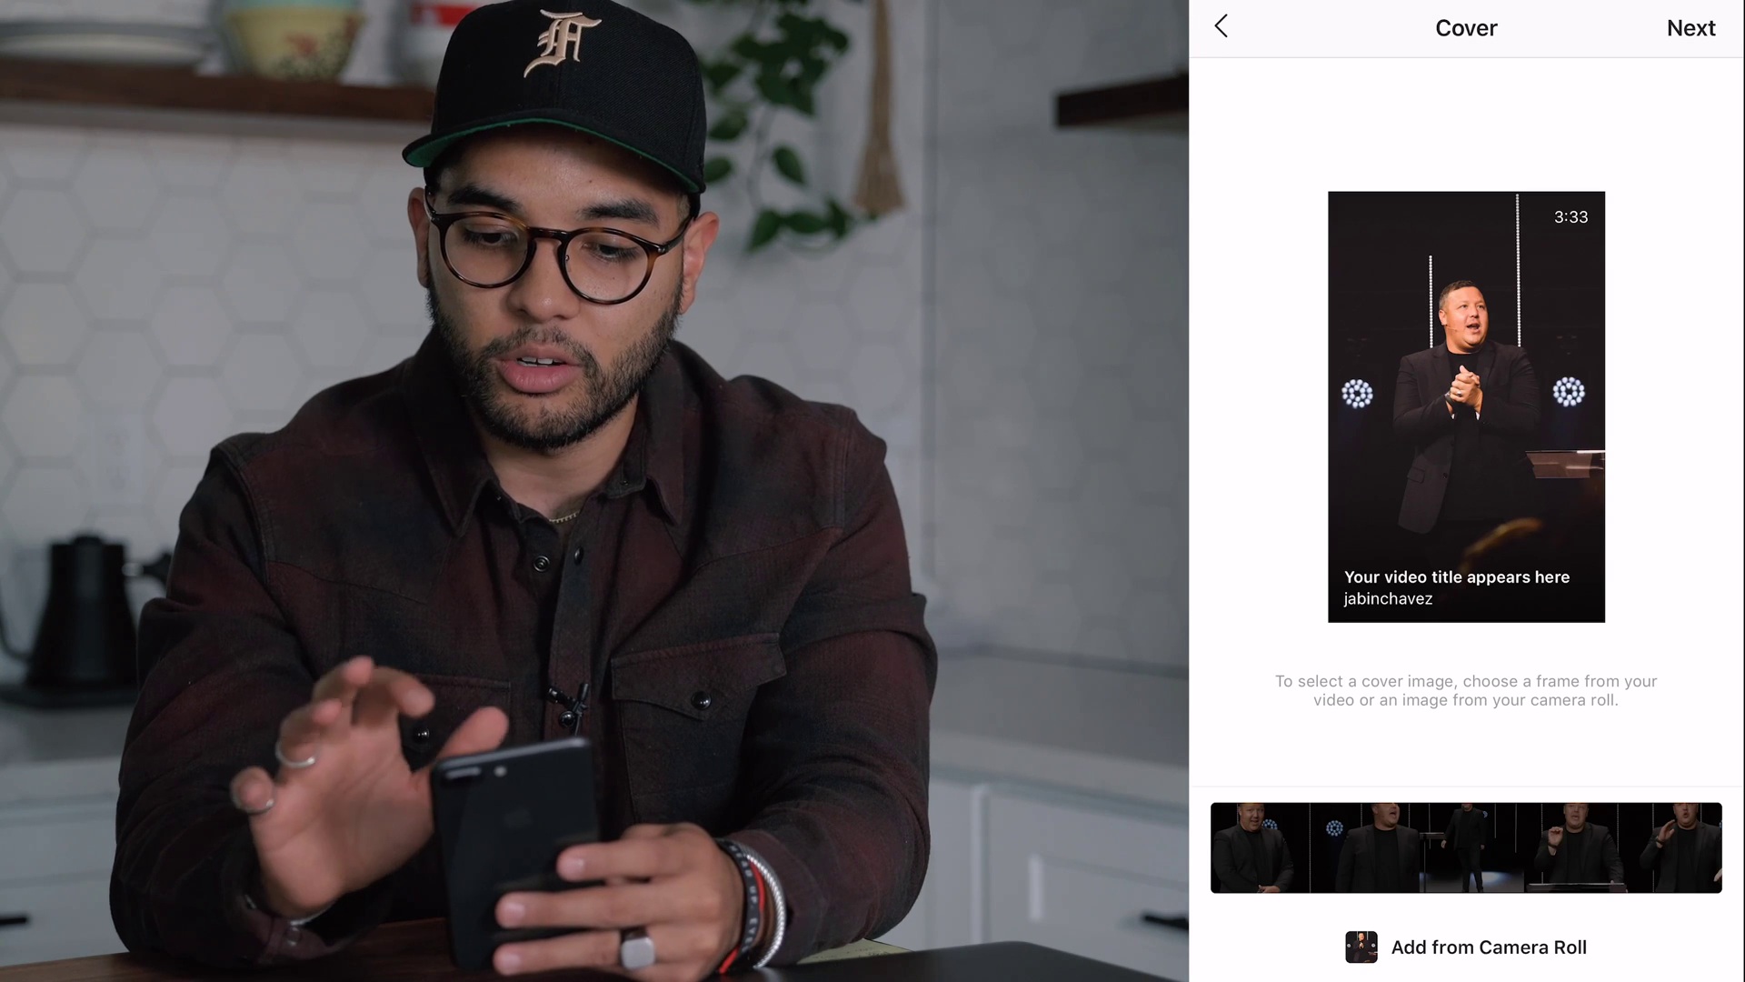
left_click(1691, 28)
left_click(1273, 103)
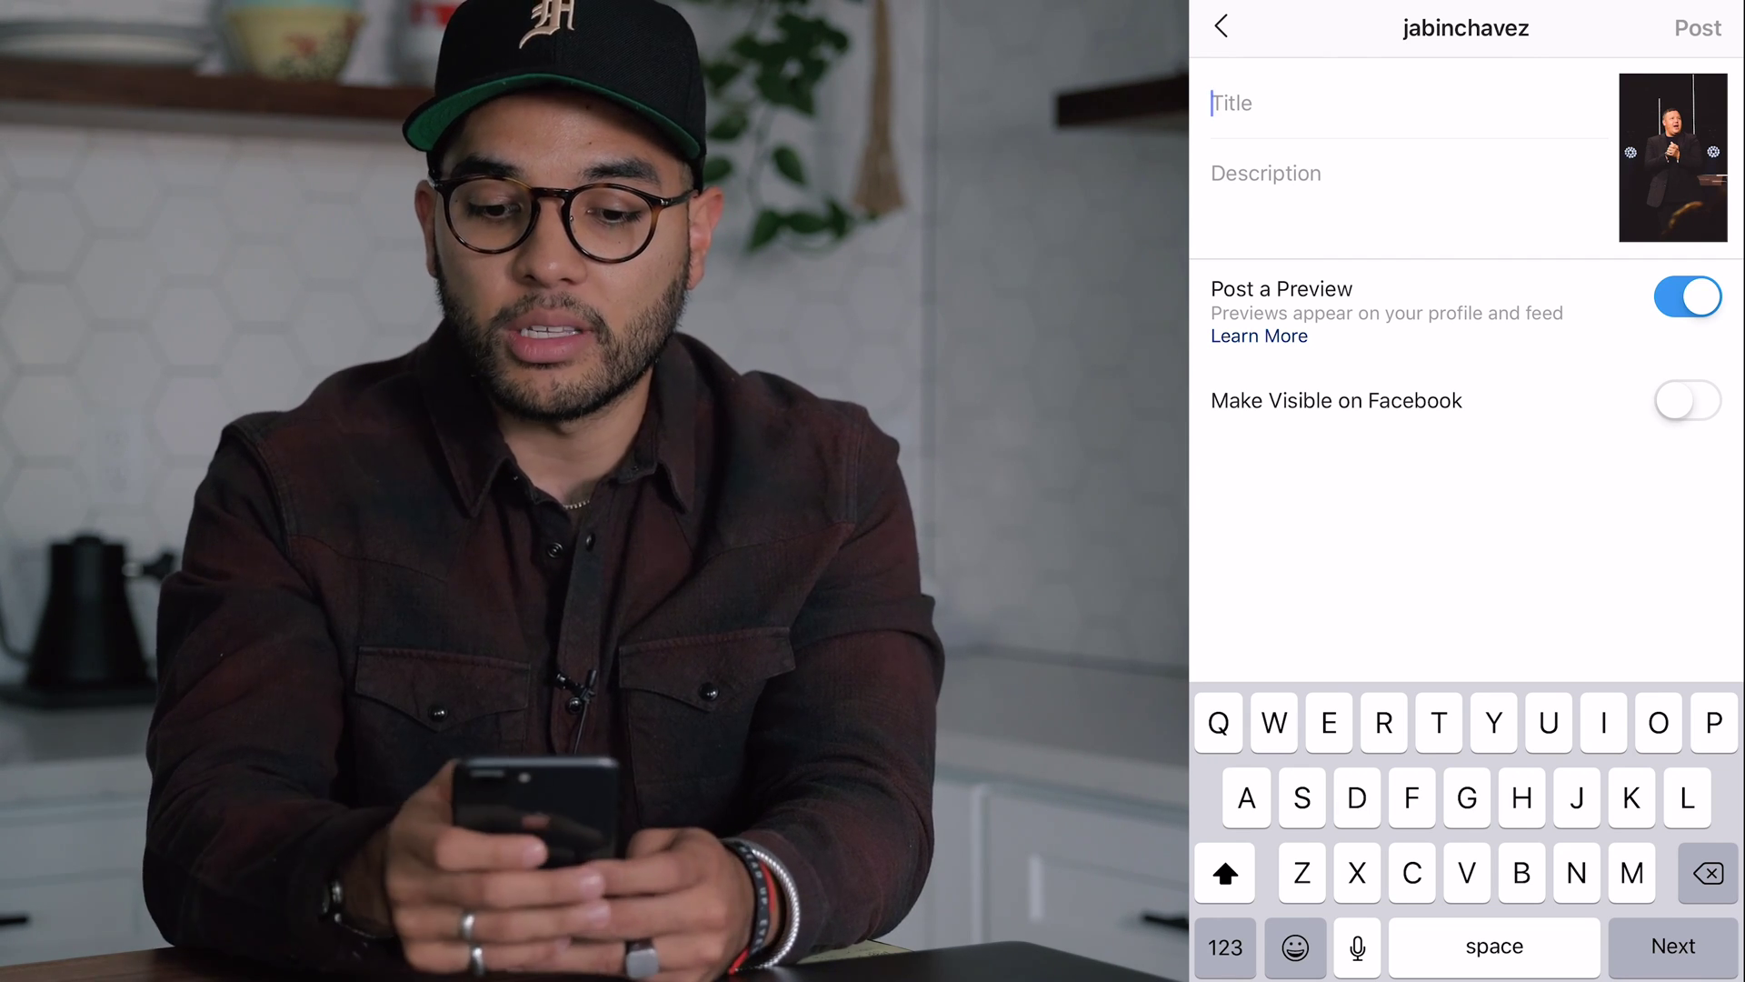
Post the IGTV video titled 'Faith is “I Don’t Know”' with Post a Preview left on
left_click(1687, 296)
left_click(1687, 296)
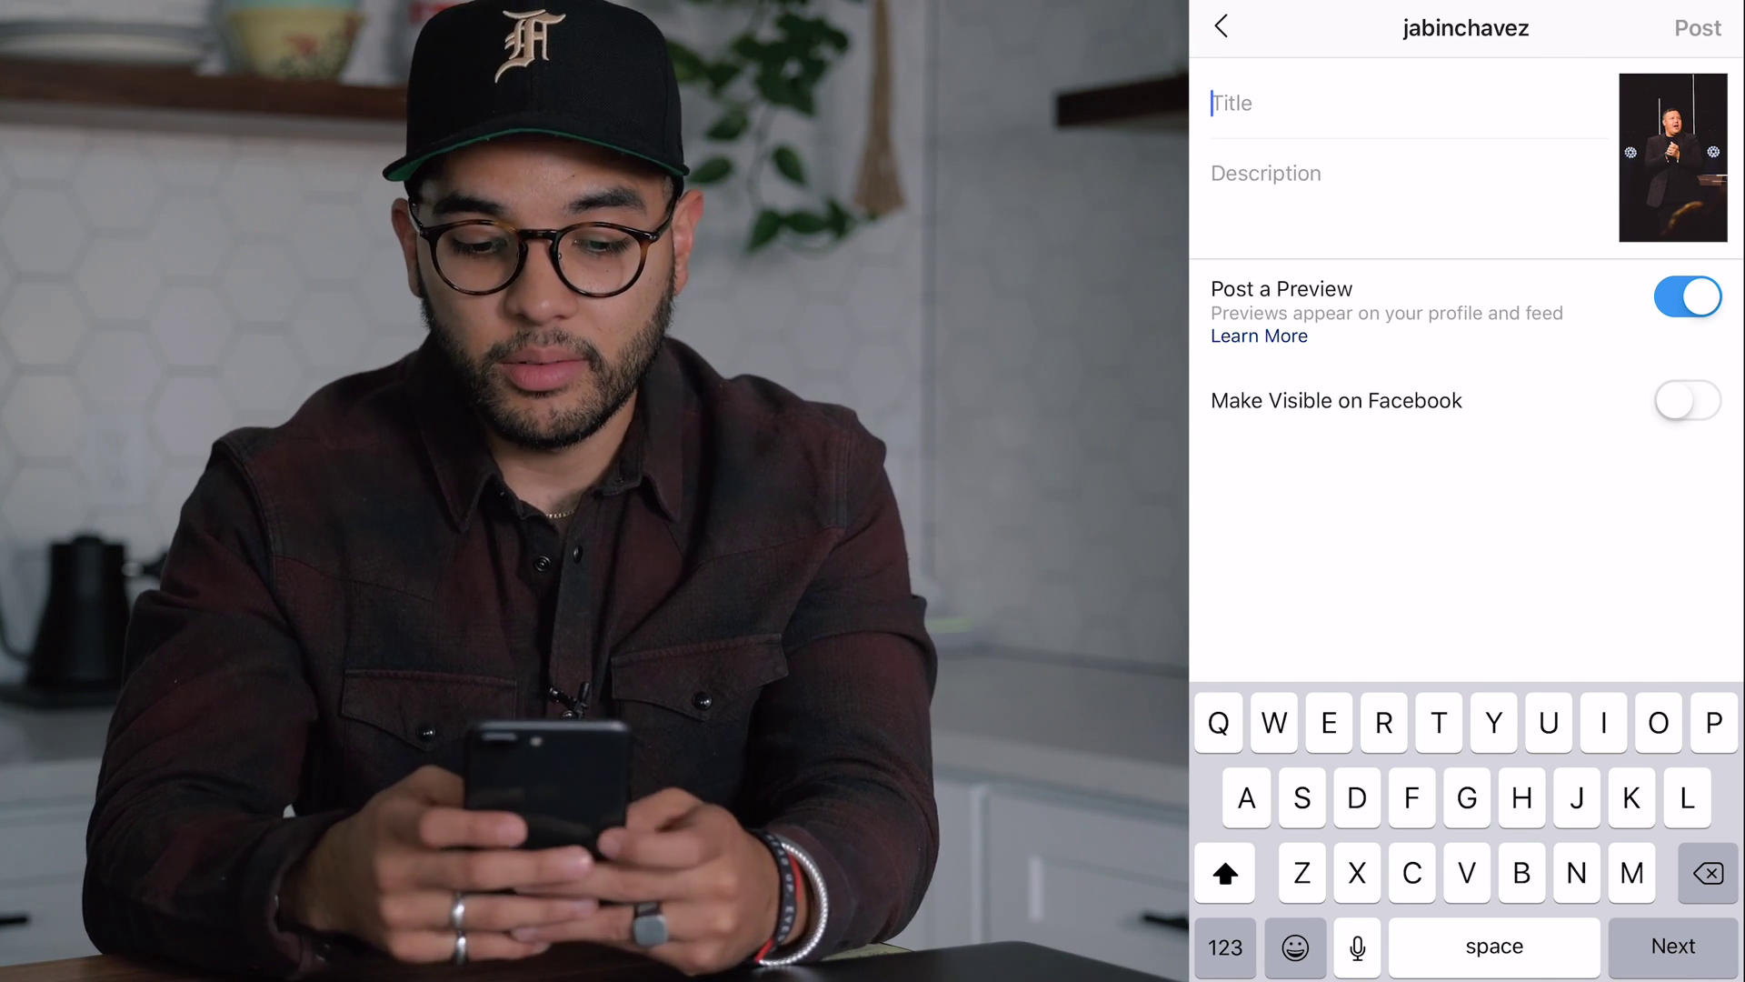
type("Faith is ")
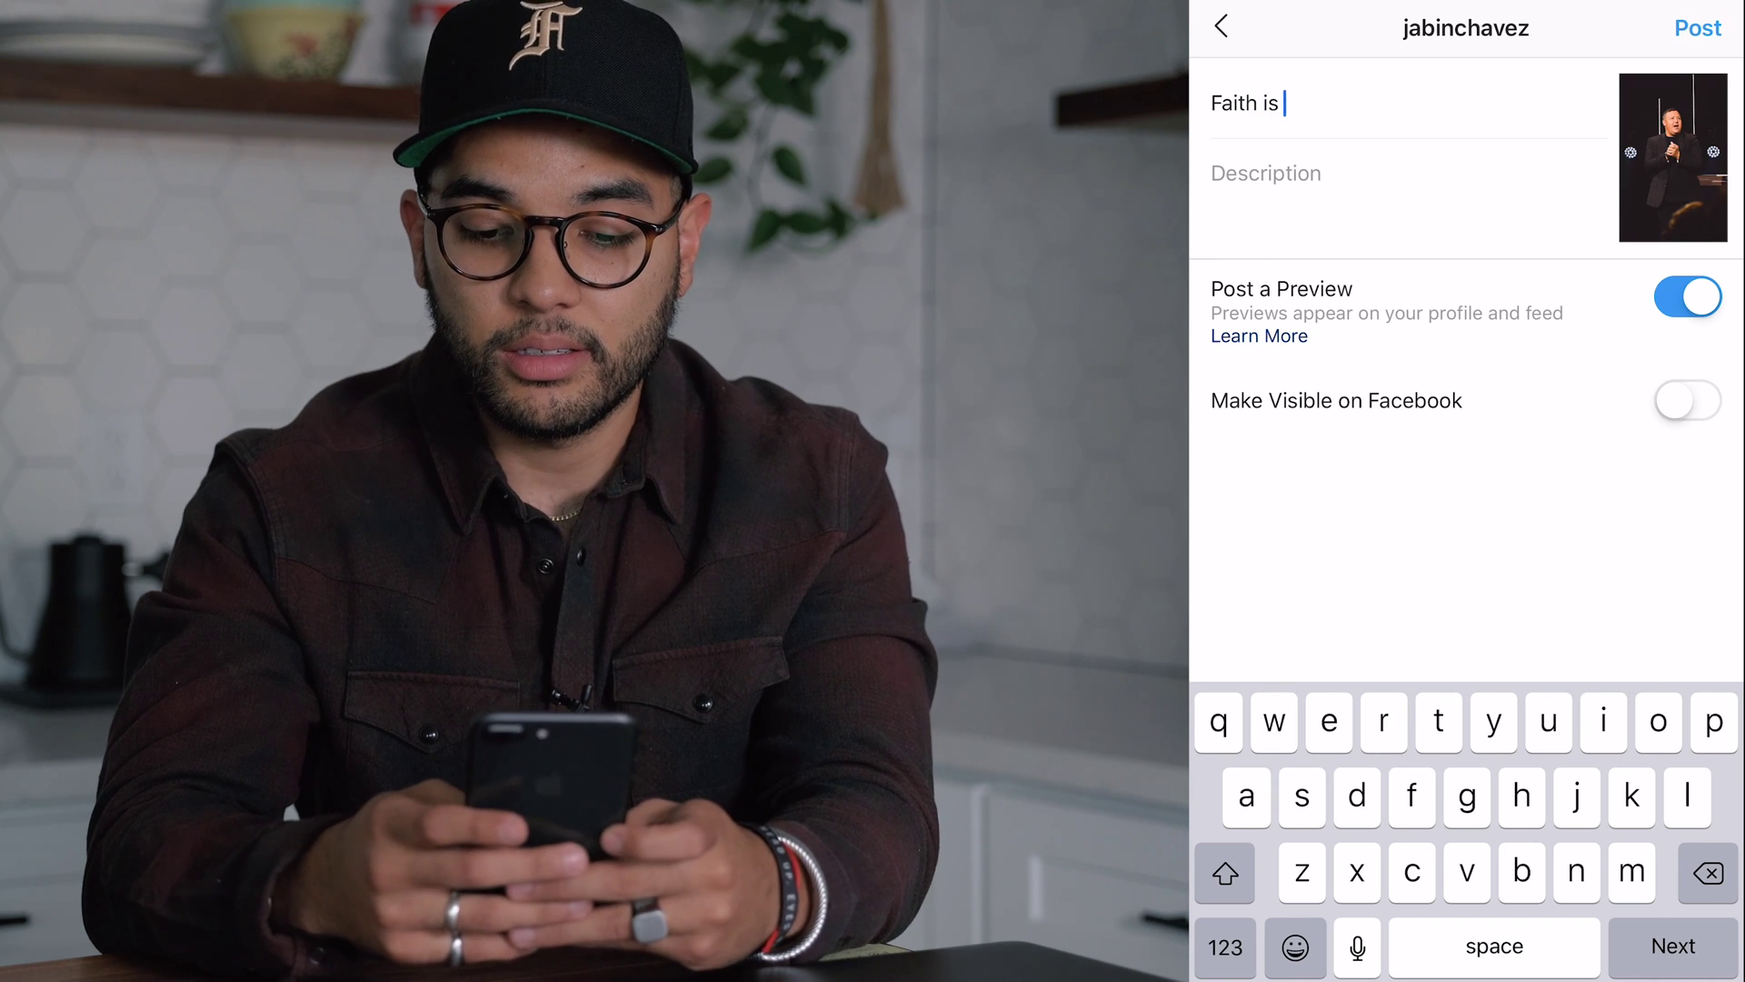
type("“I")
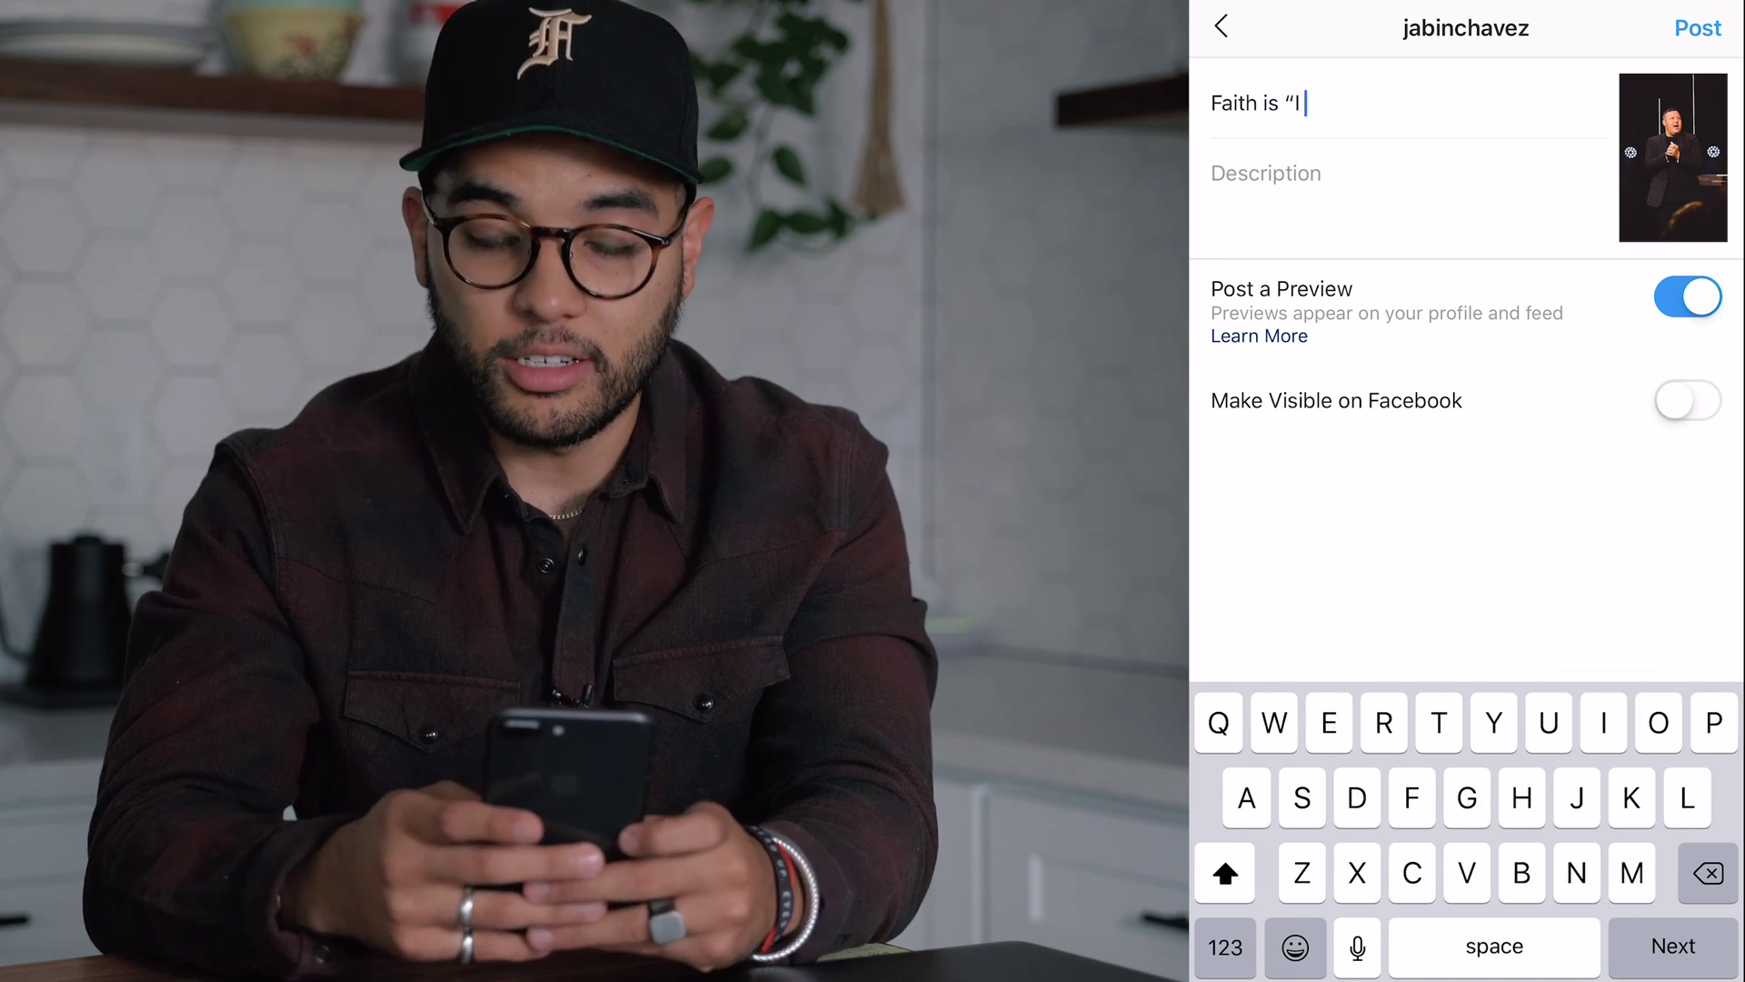
type(" Don’t Kno")
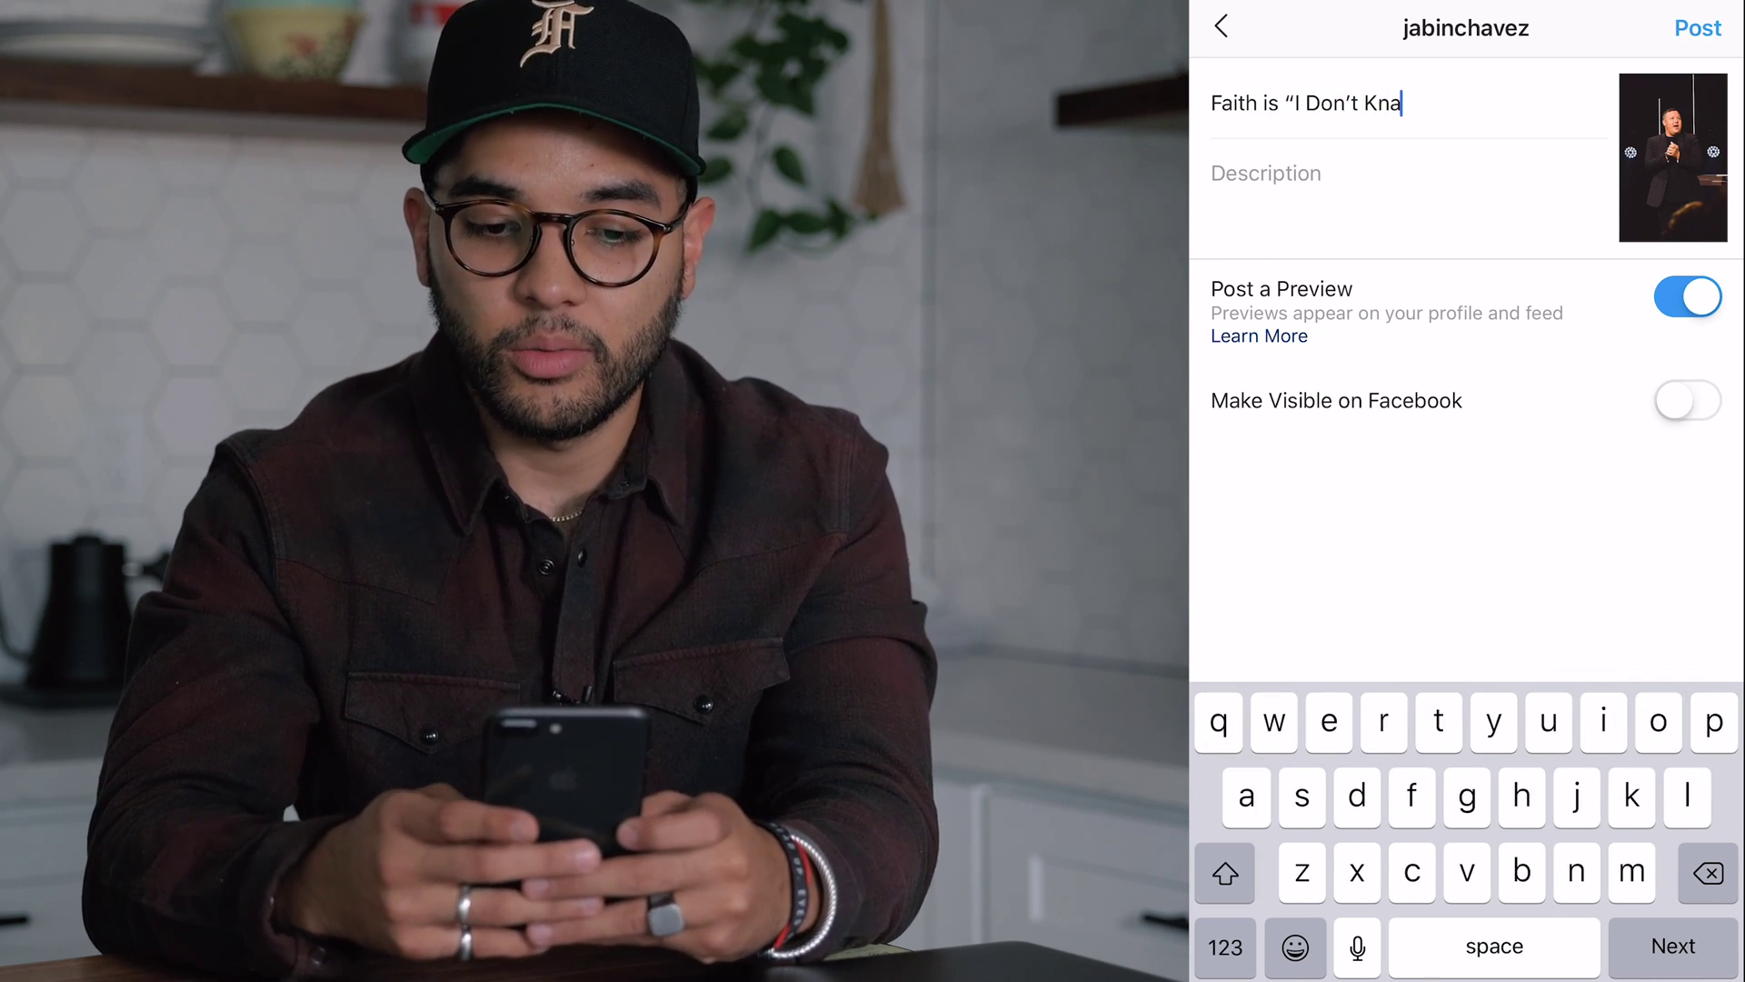
type("w”")
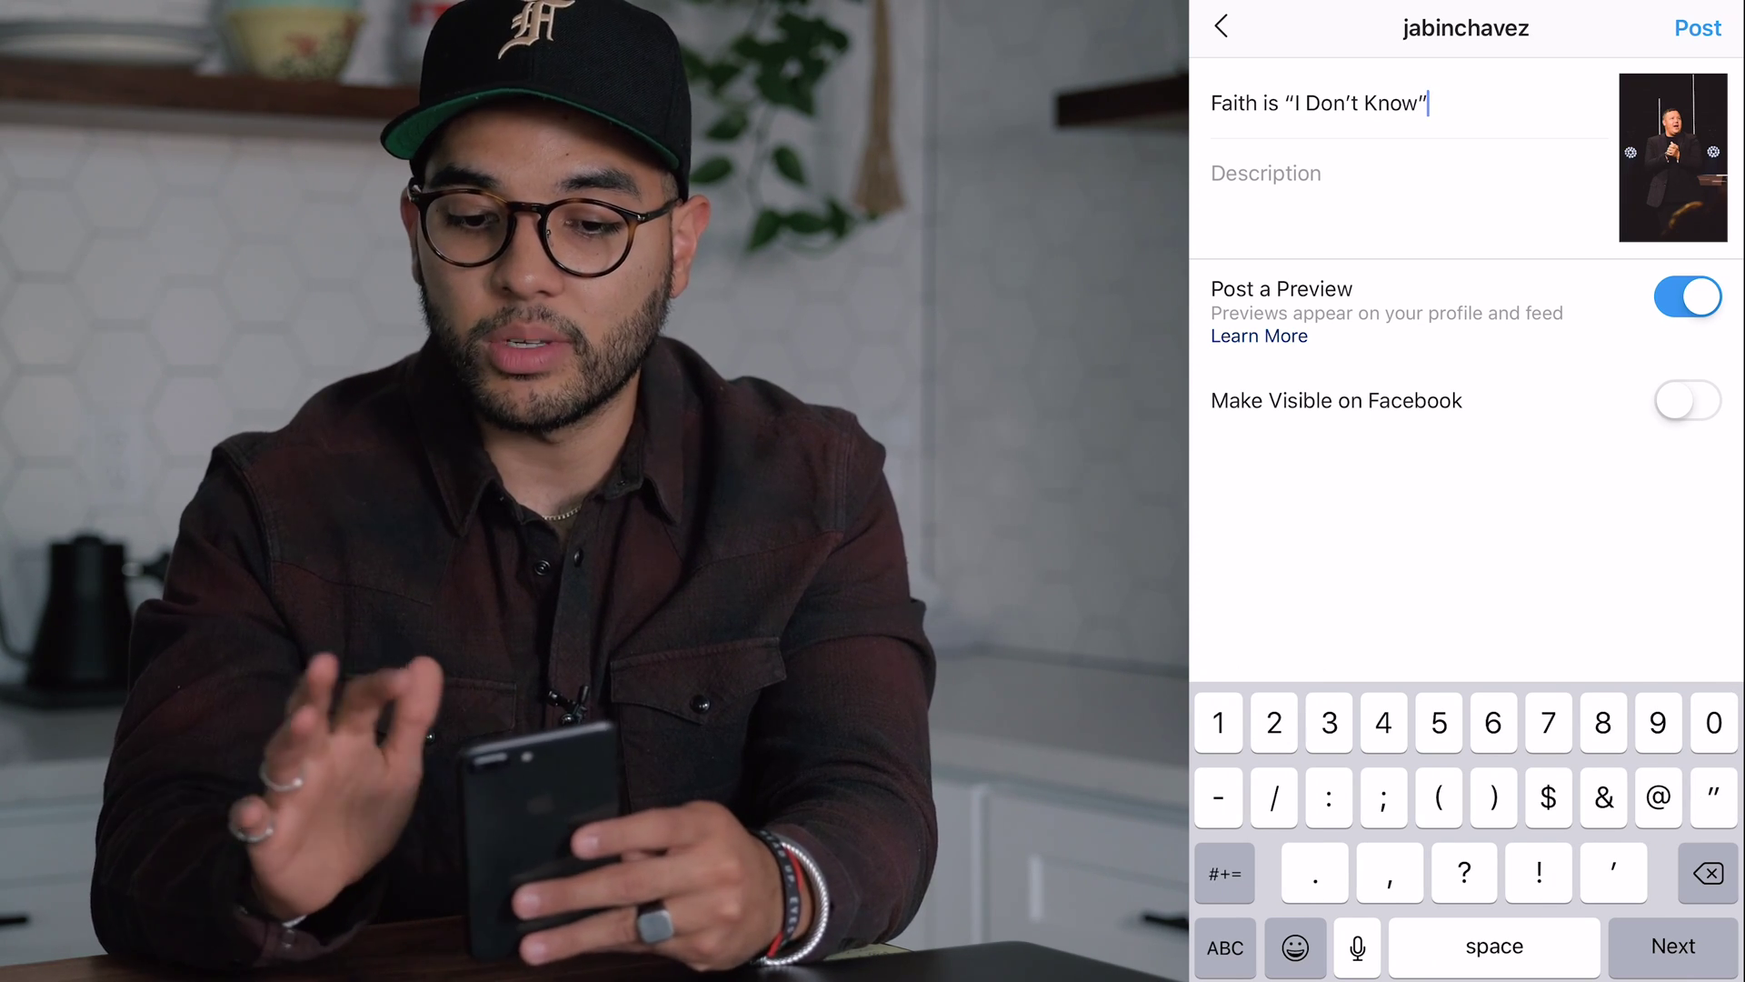
left_click(1698, 28)
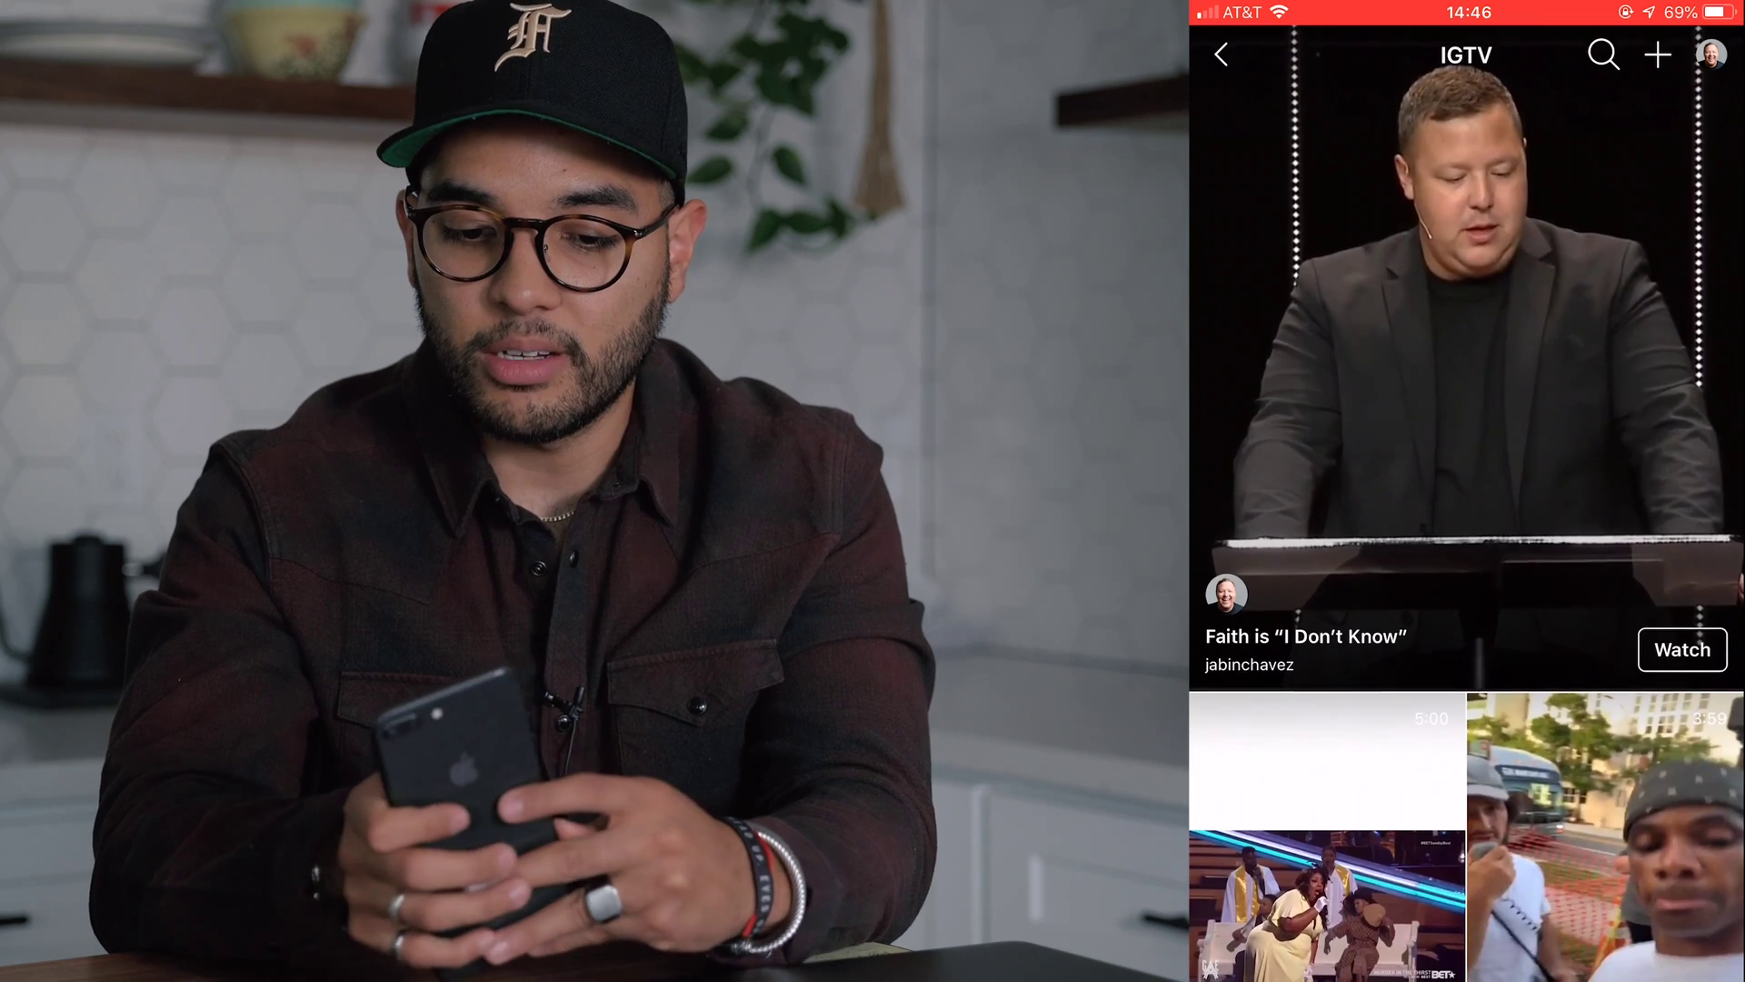
Return to the home feed, refresh it, and scroll down to the new IGTV post
left_click(1221, 54)
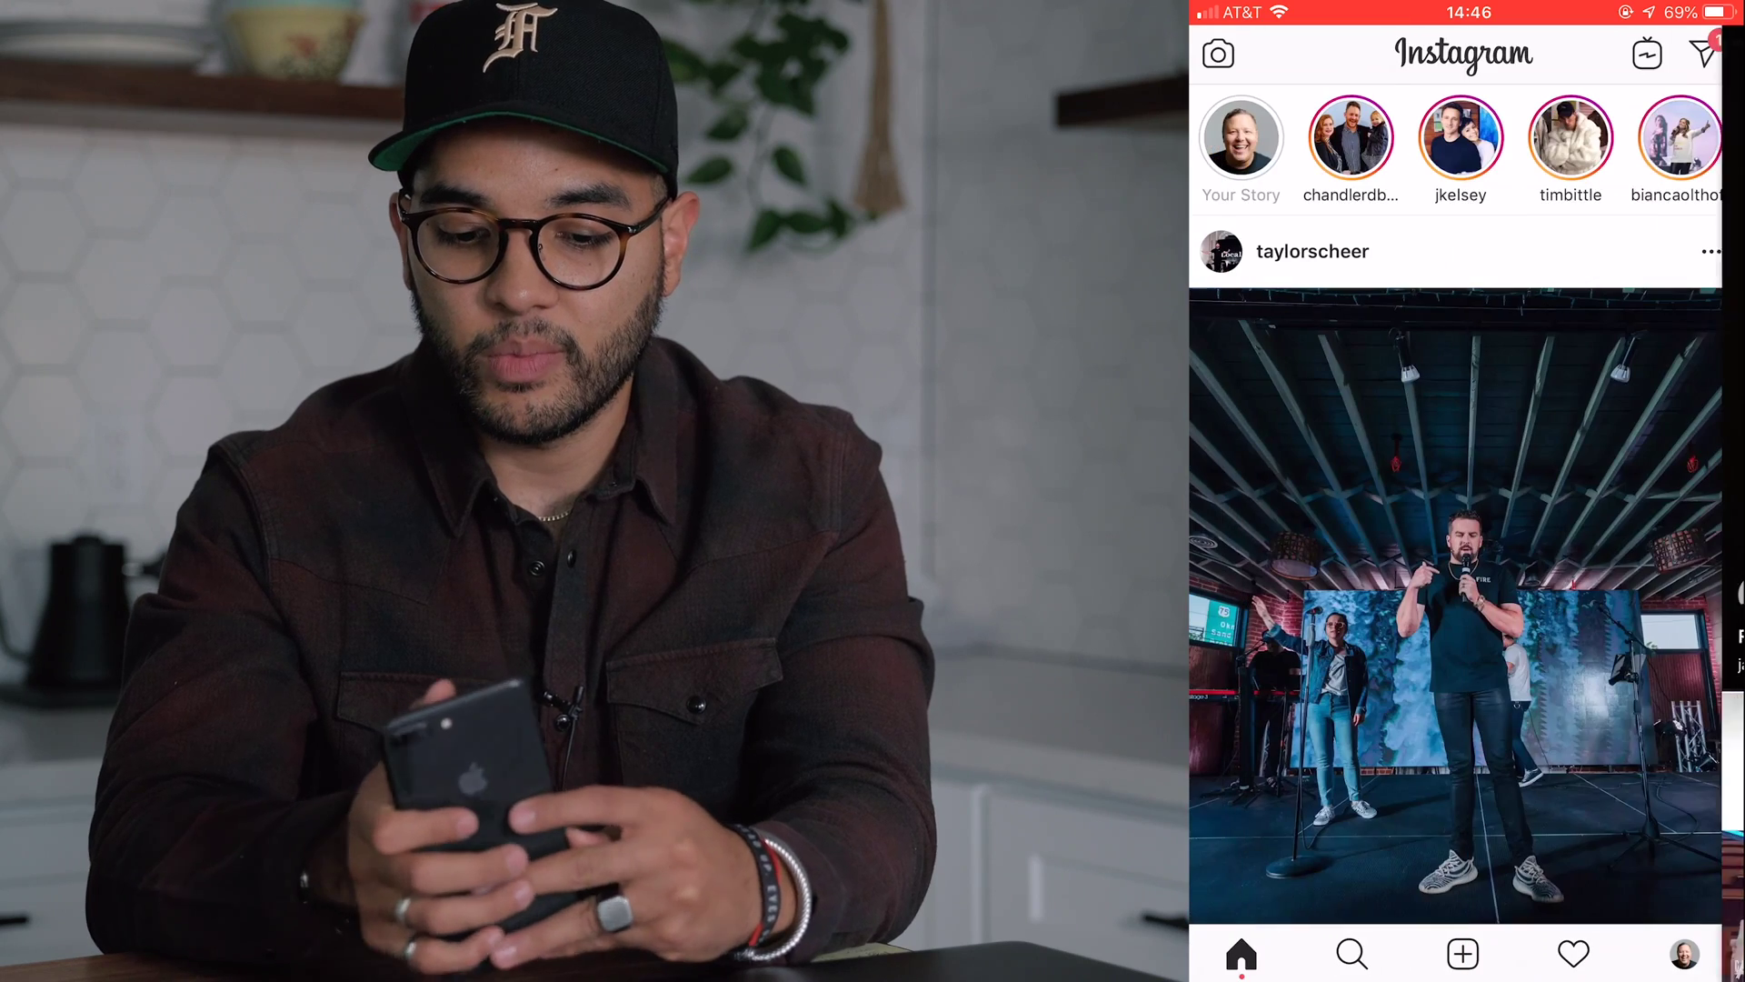
left_click_drag(1455, 364, 1455, 546)
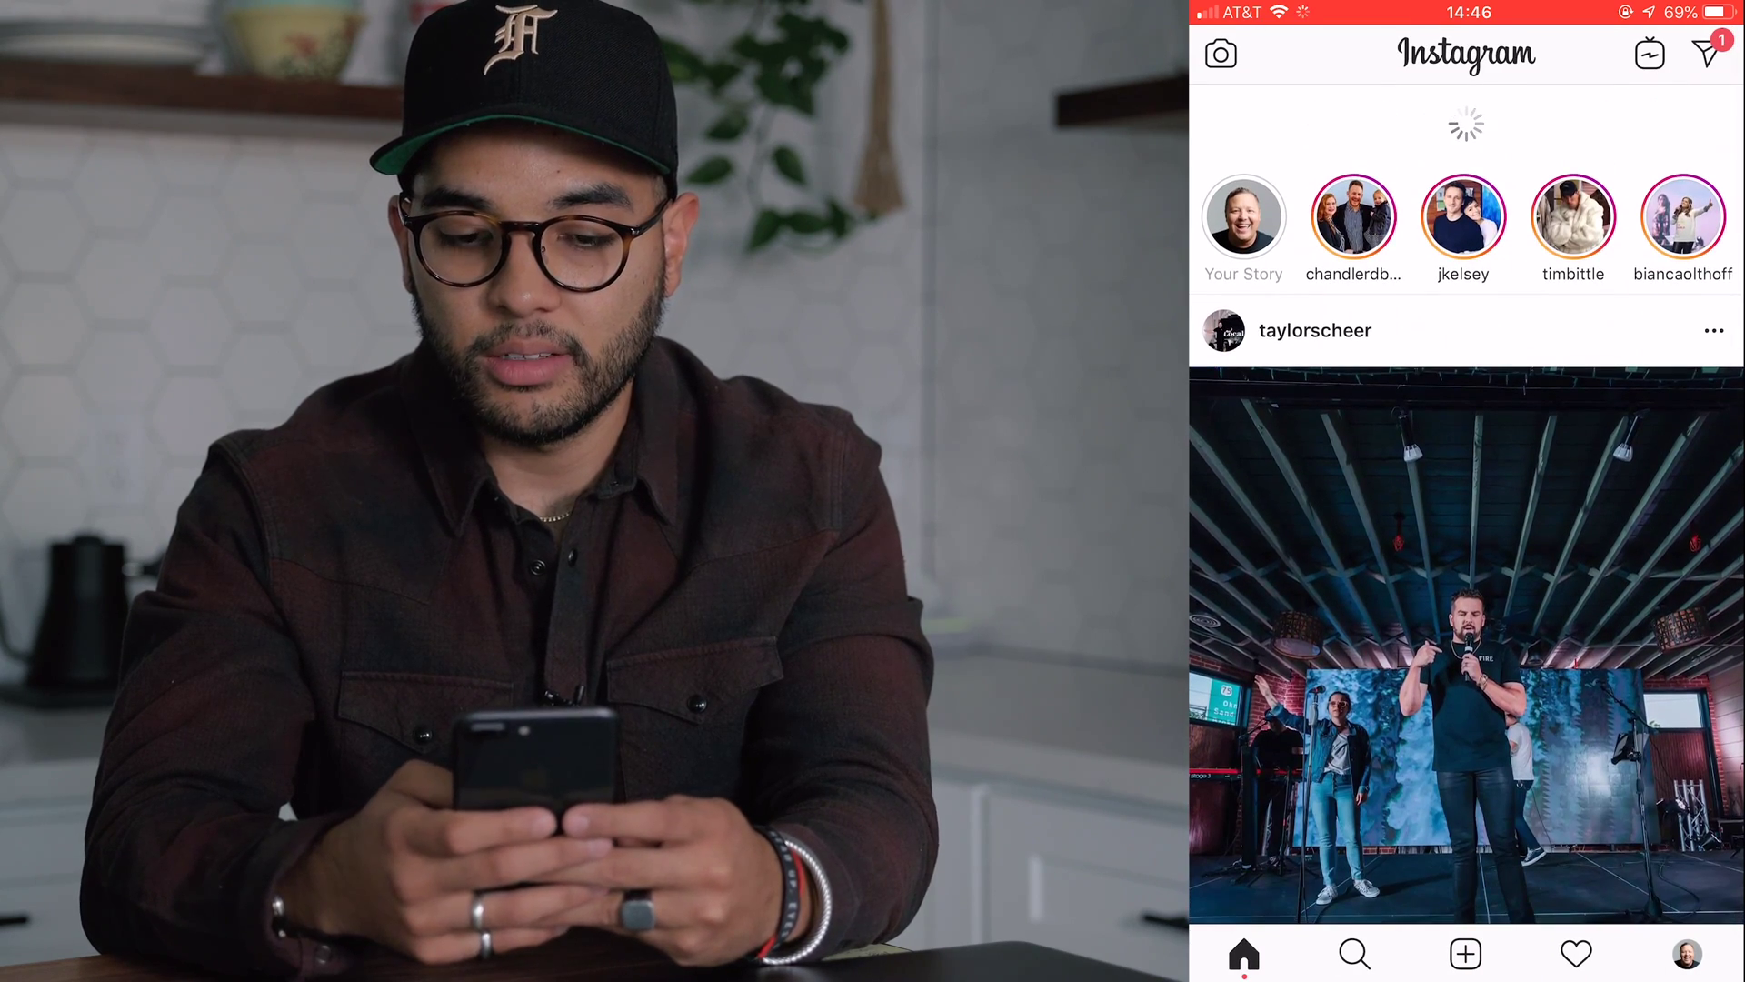
scroll(1468, 545, "down", 2)
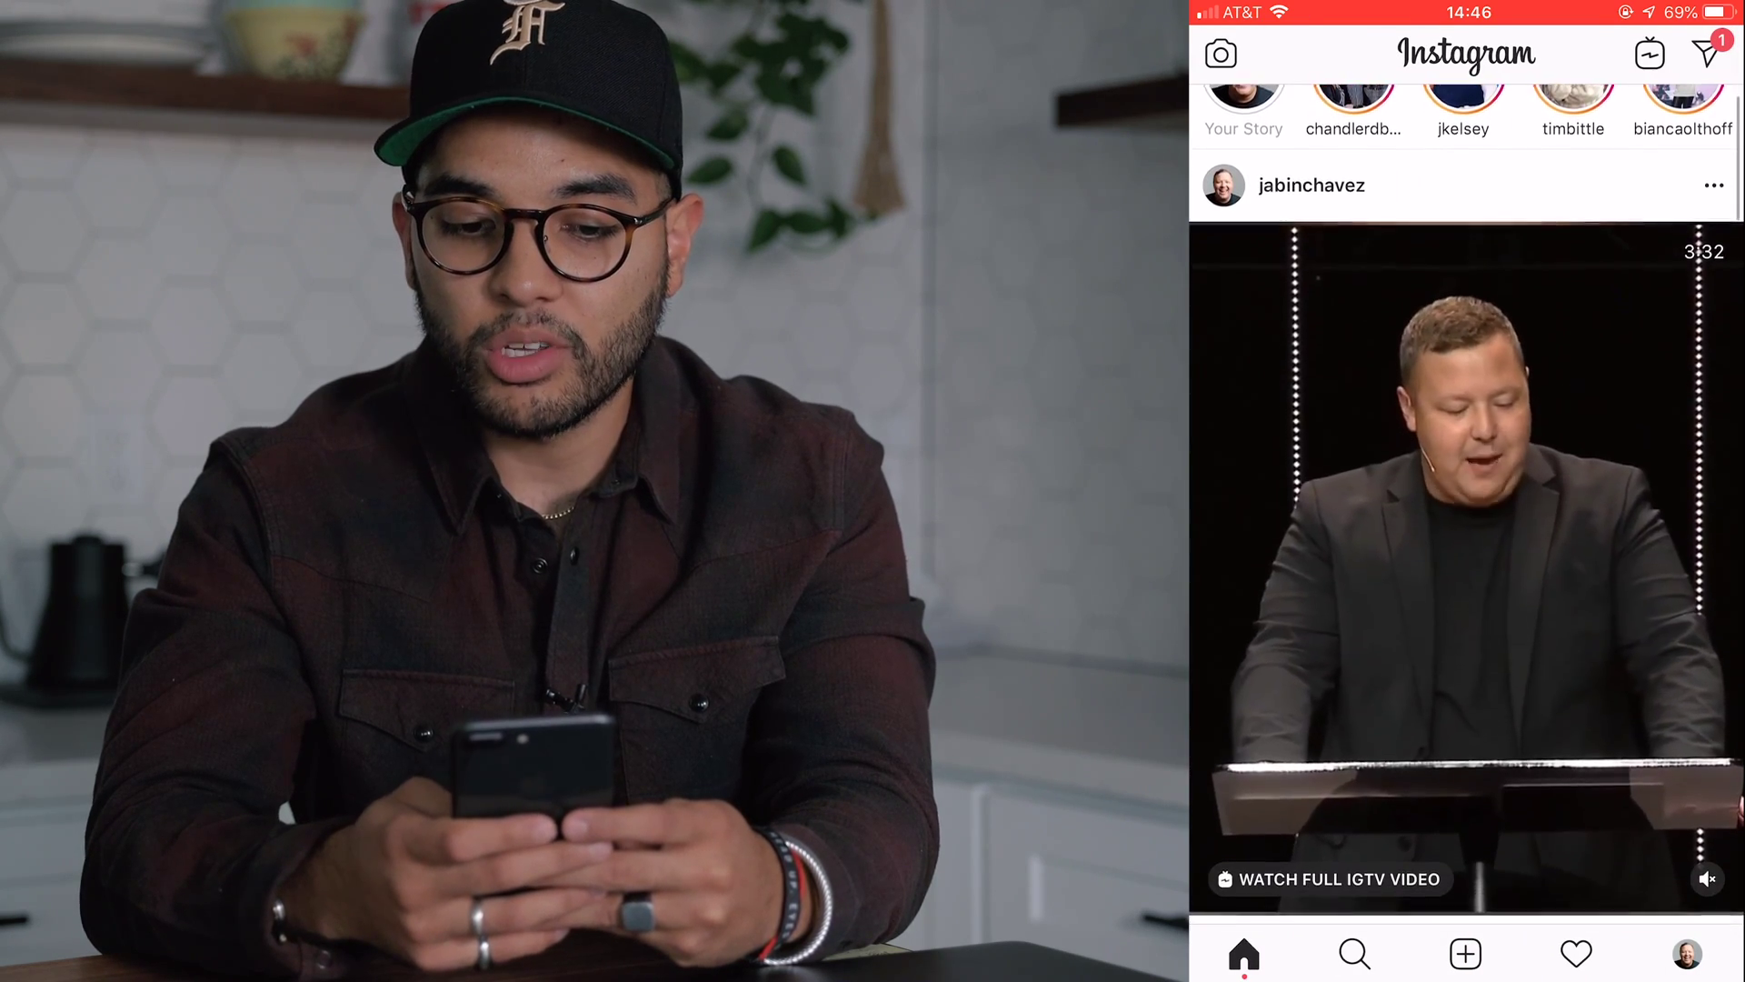